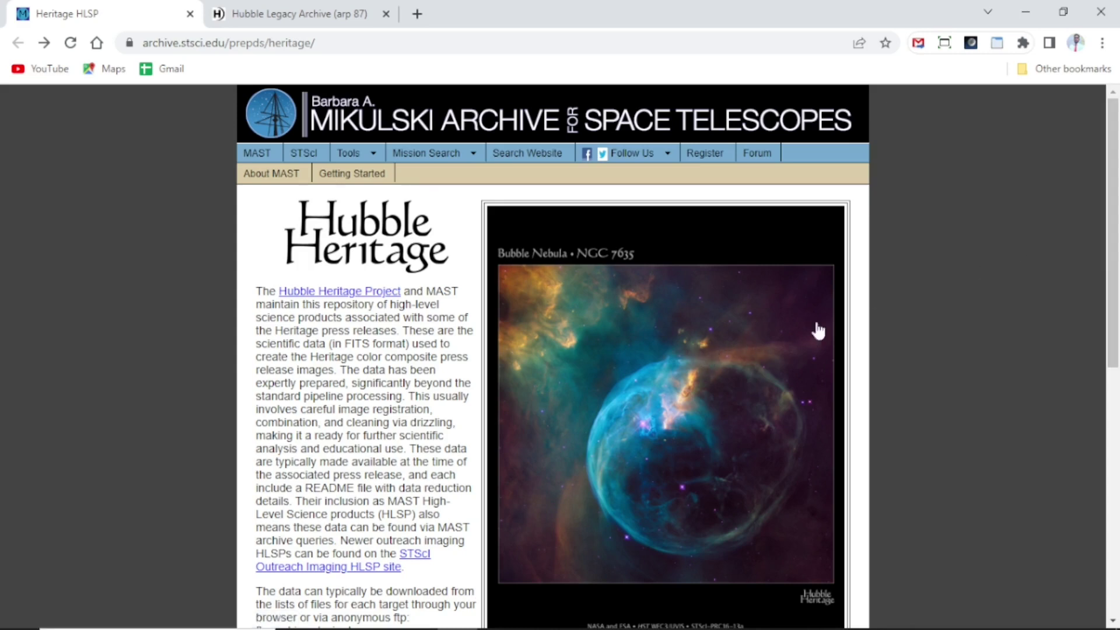
Step: Scroll down to Hubble Heritage Datasets and open the Bubble Nebula dataset page
scroll(1118, 244, down, 1)
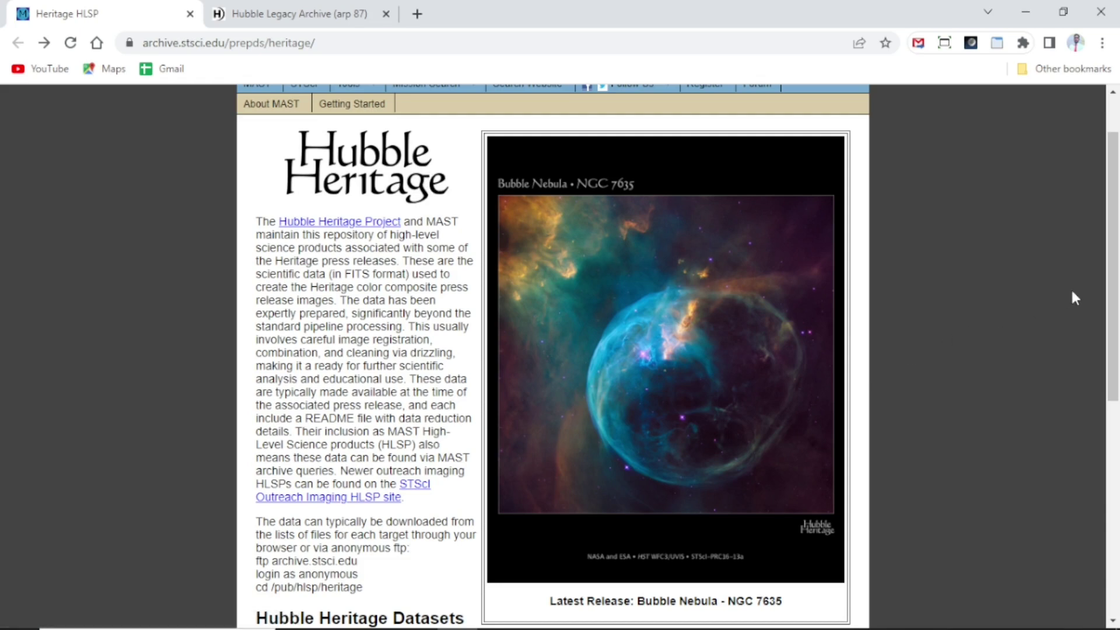
drag(1118, 294, 1118, 269)
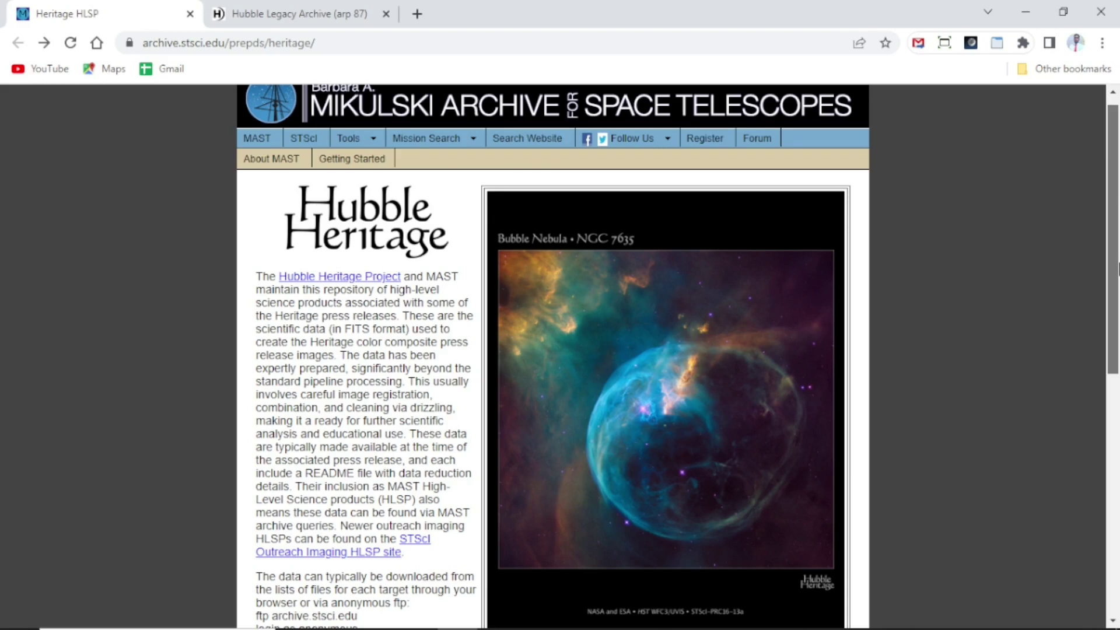
scroll(1118, 270, down, 1)
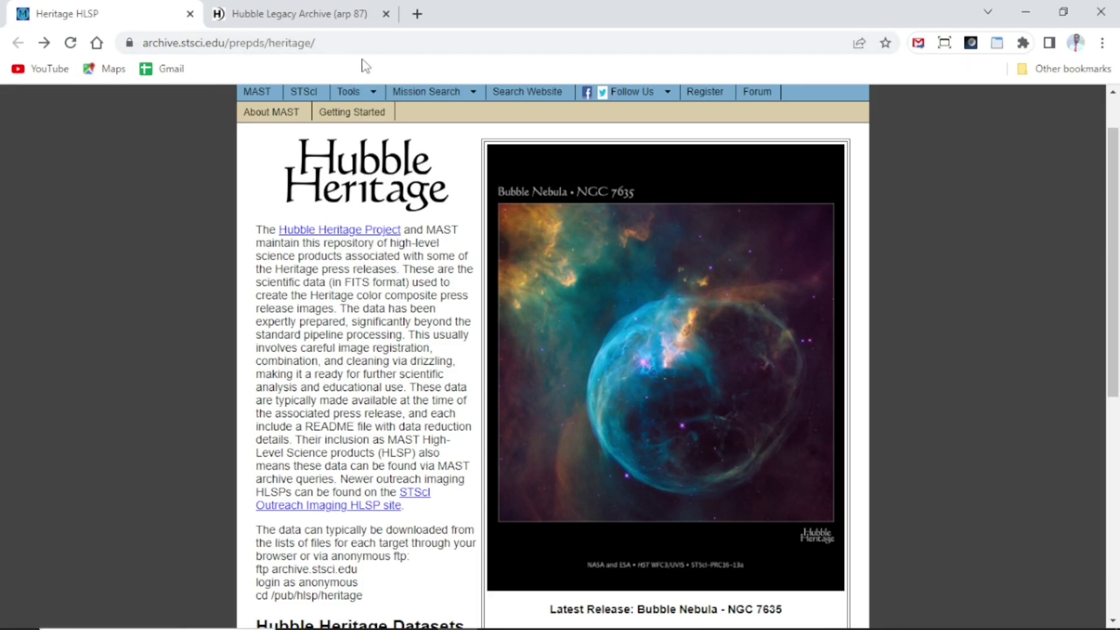
mouse_move(429, 93)
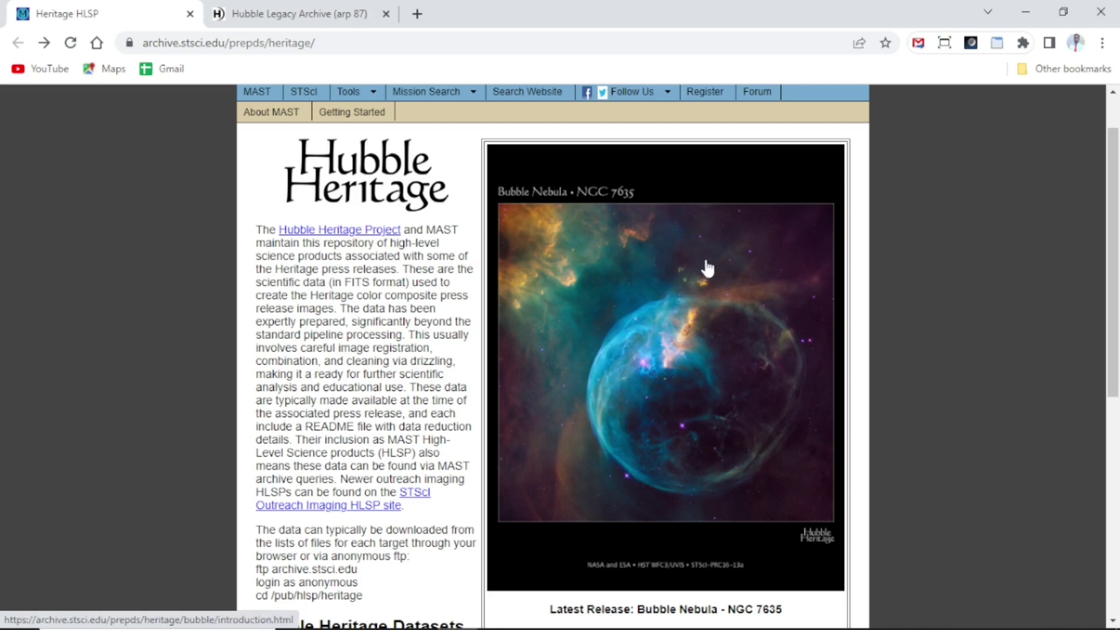
scroll(1116, 294, down, 3)
scroll(1117, 294, down, 3)
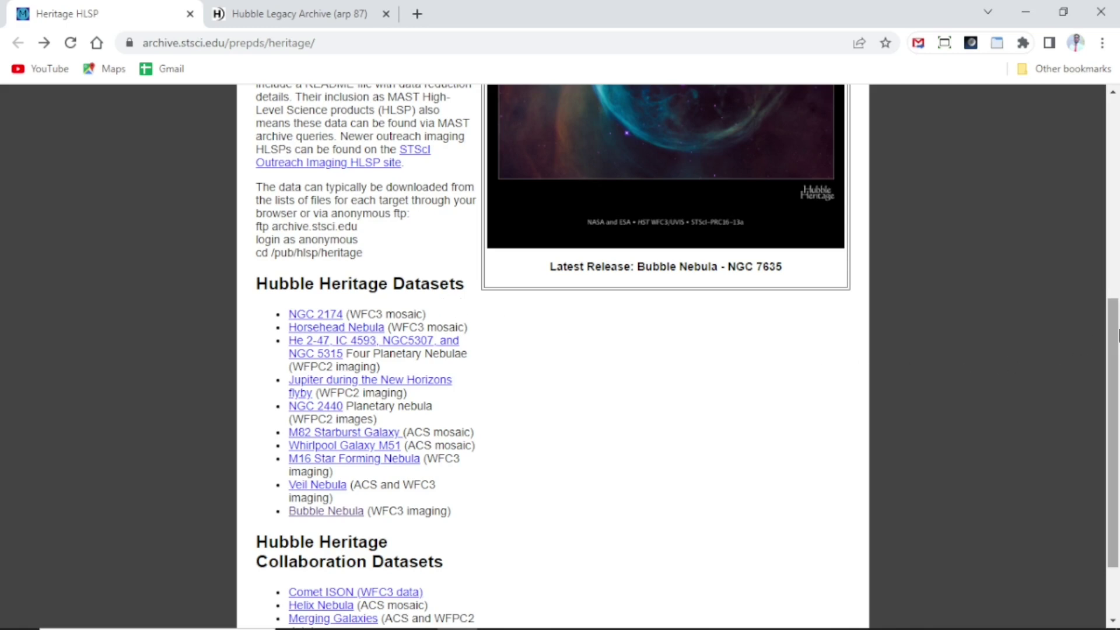
scroll(1026, 326, down, 1)
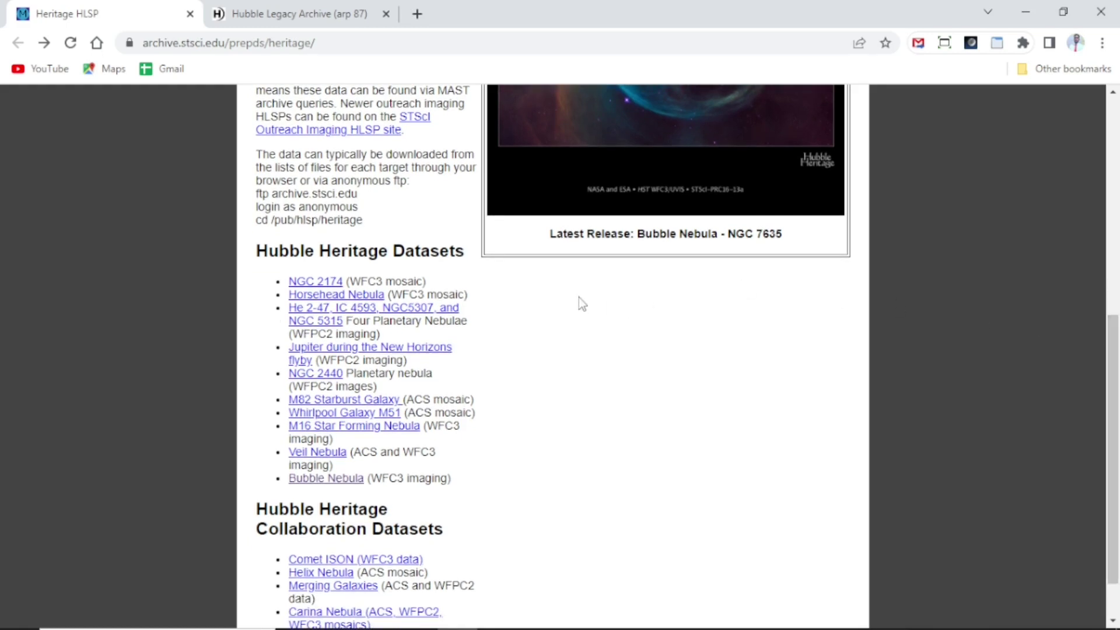
click(350, 479)
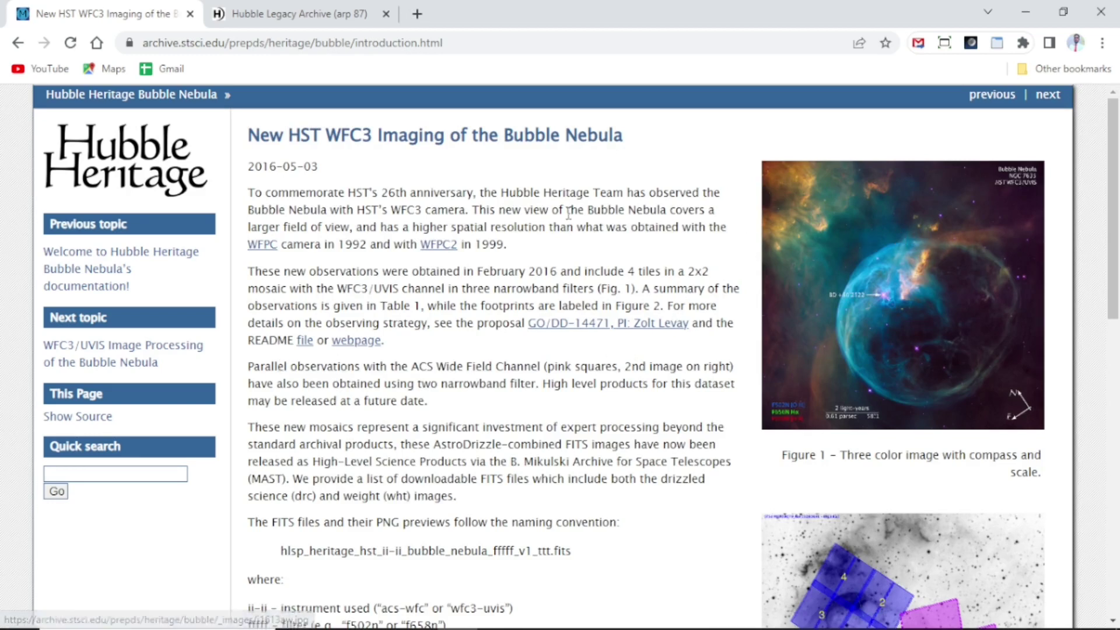
Step: Scroll the Bubble Nebula page down to Table 1 with the f502n, f656n and f658n files
drag(1118, 242, 1117, 535)
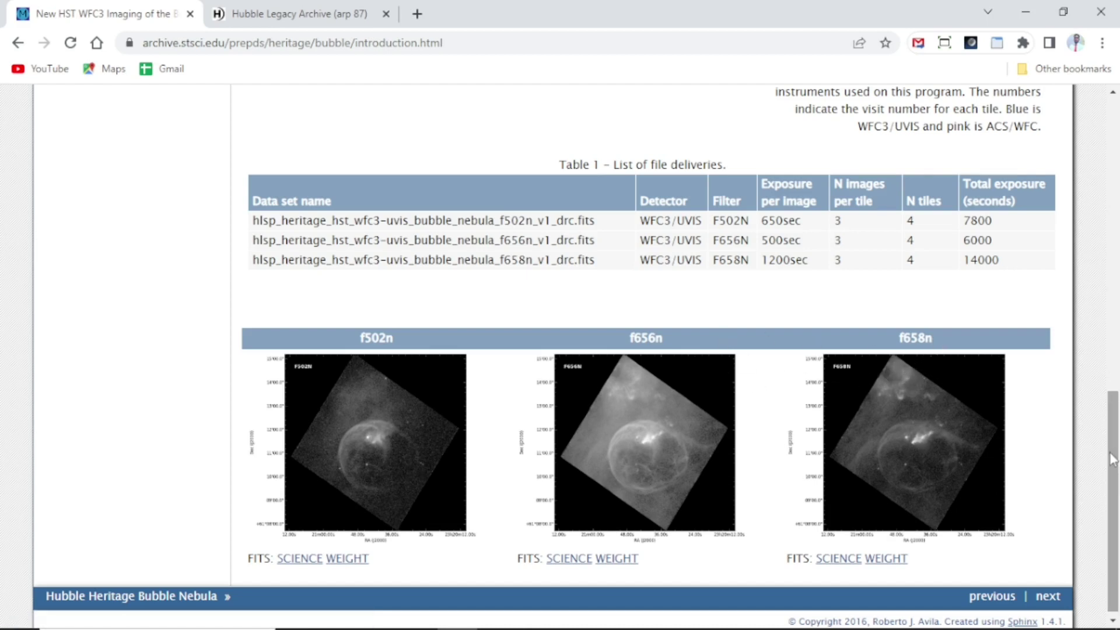
drag(1113, 458, 1113, 462)
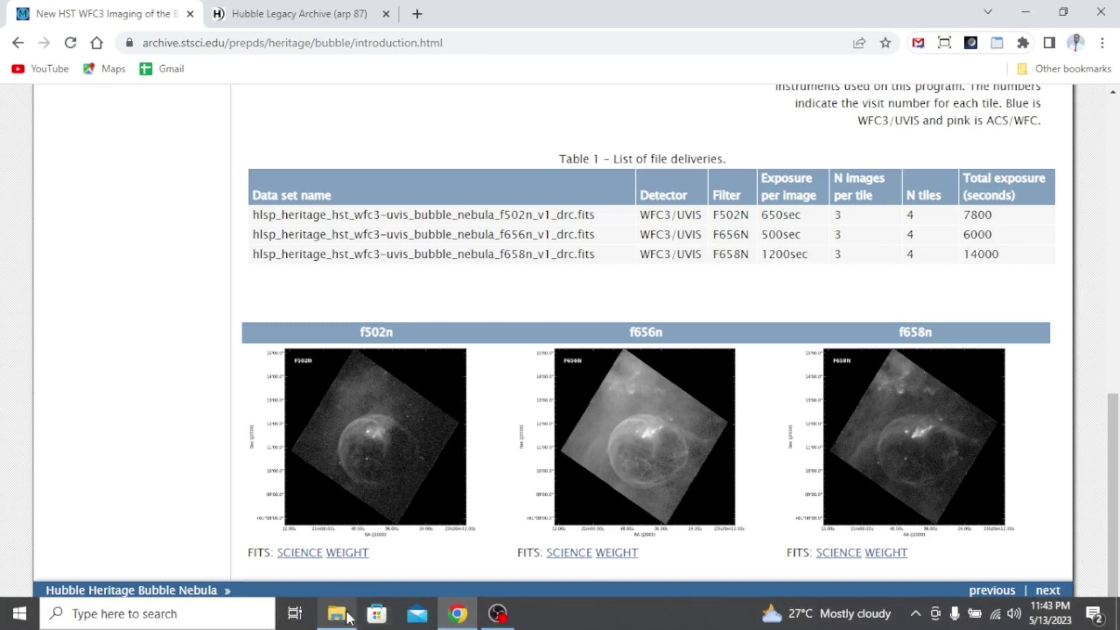
Step: Open the f502n FITS file from Downloads > Bubble Nebula in FITS Liberator
mouse_move(348, 617)
click(342, 557)
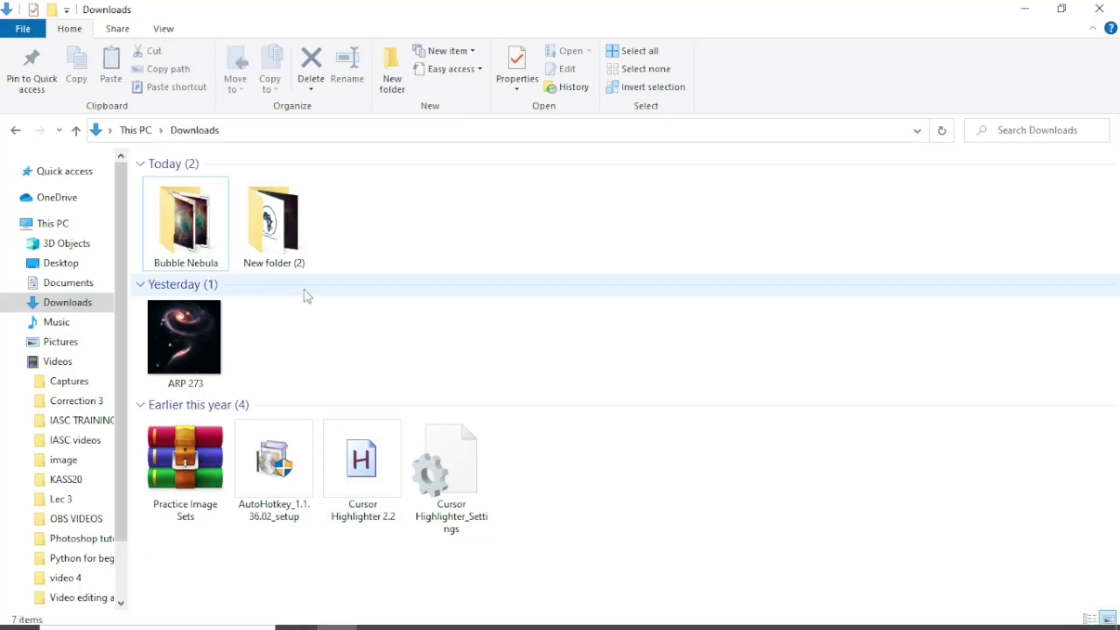
double_click(184, 236)
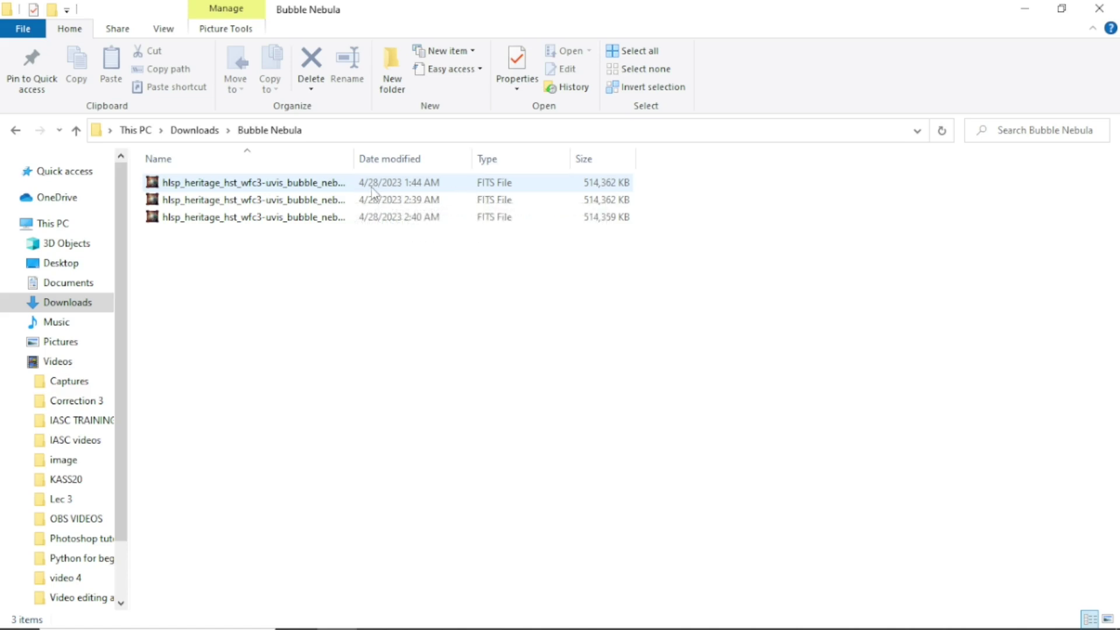
double_click(354, 183)
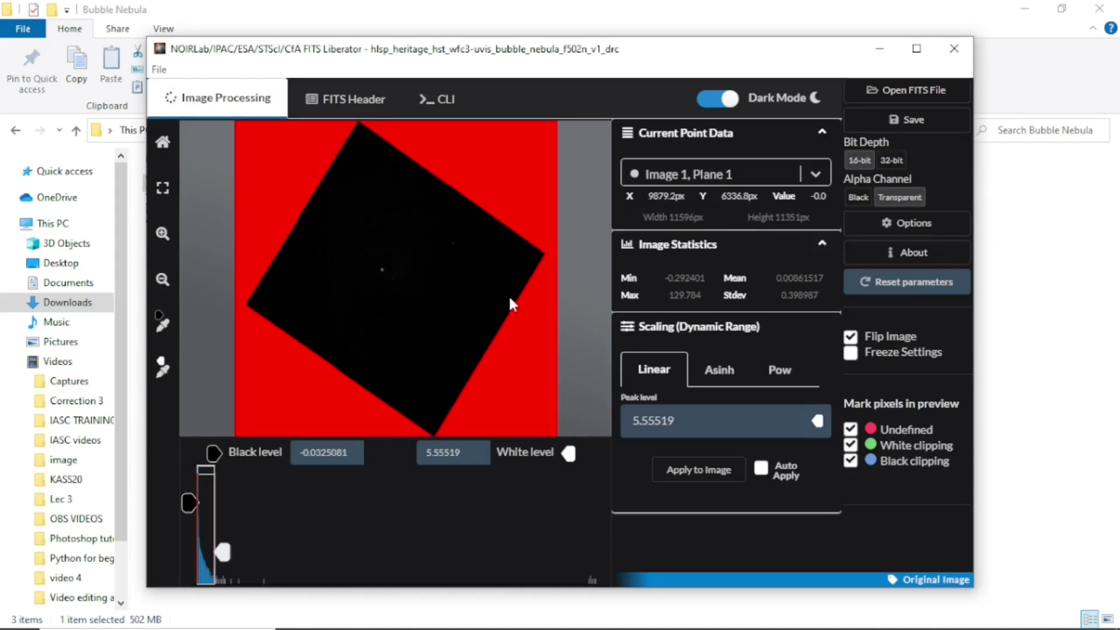
Step: Maximize FITS Liberator, switch f502n to Asinh scaling, and save it as TIFF 'B'
click(916, 58)
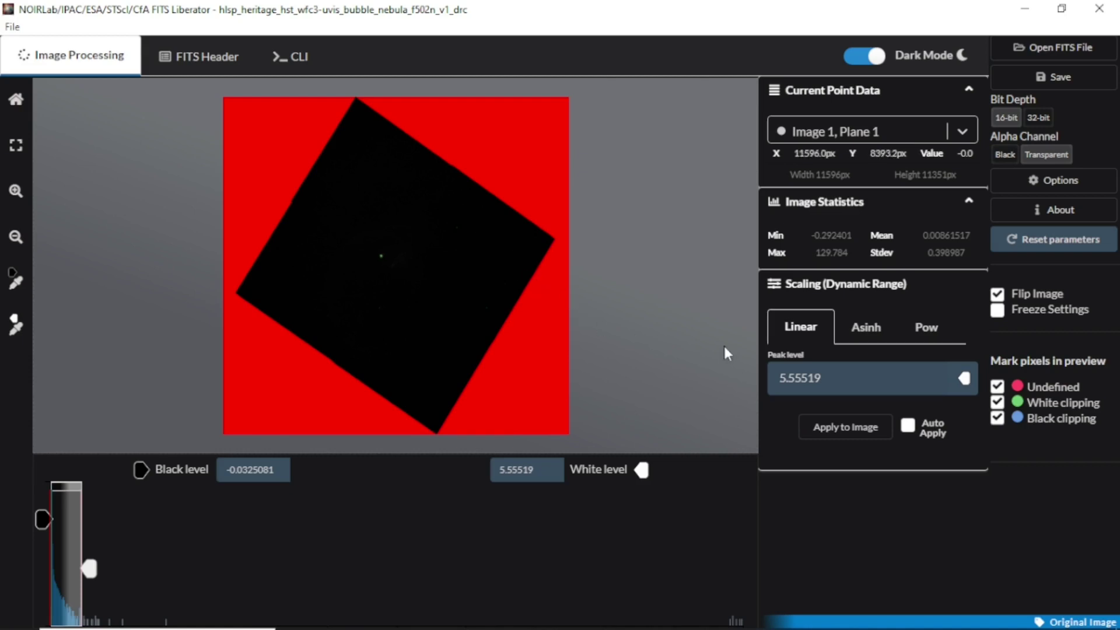
click(866, 329)
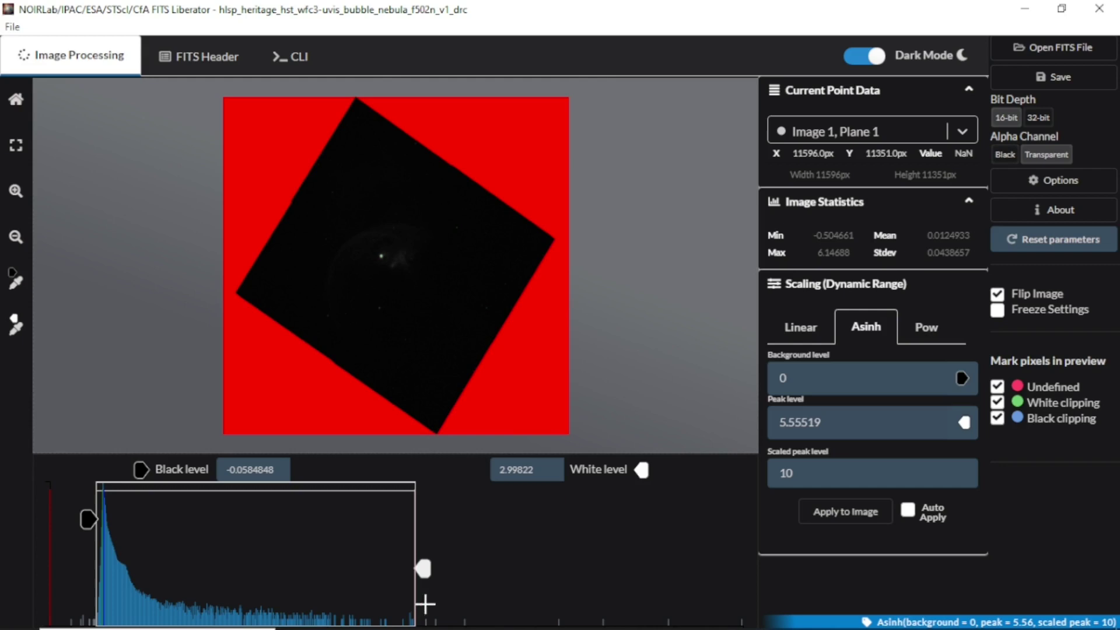
click(1059, 77)
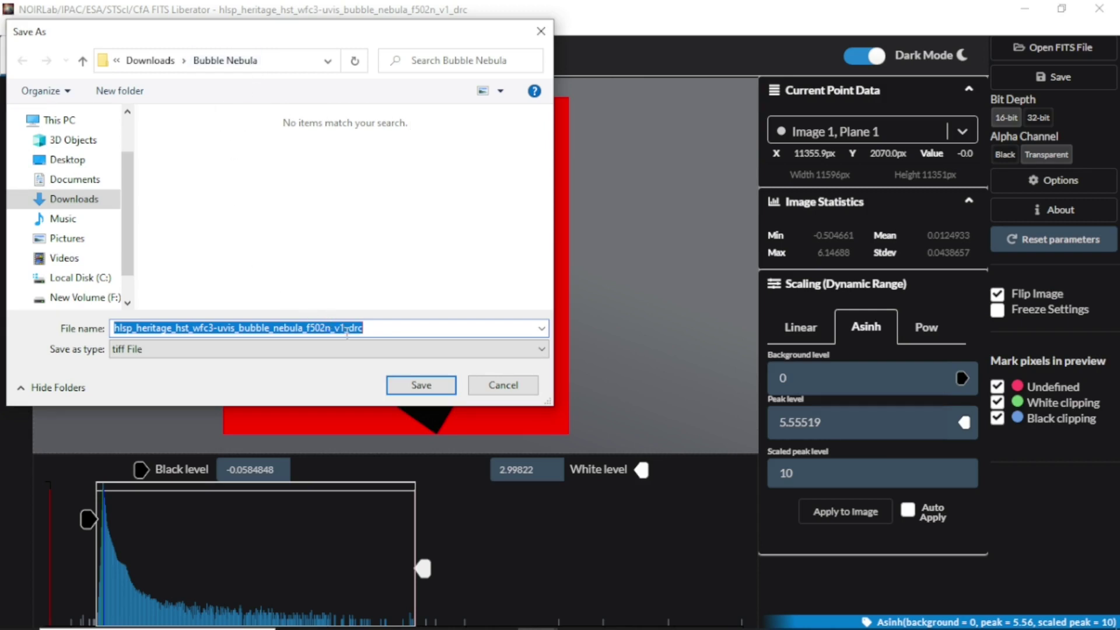
text(B)
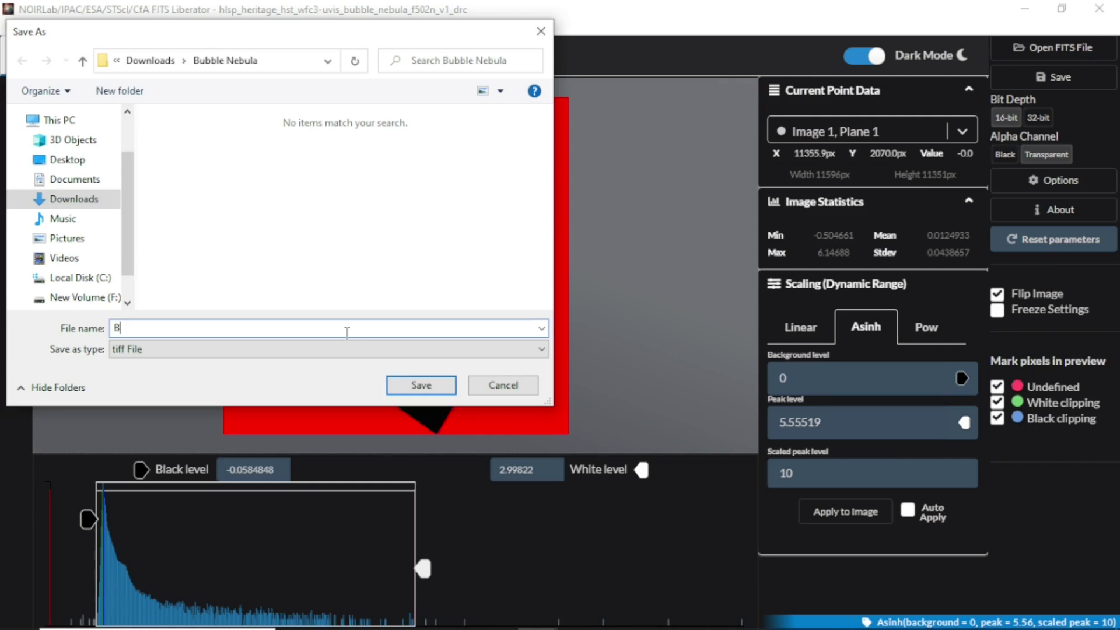
click(433, 389)
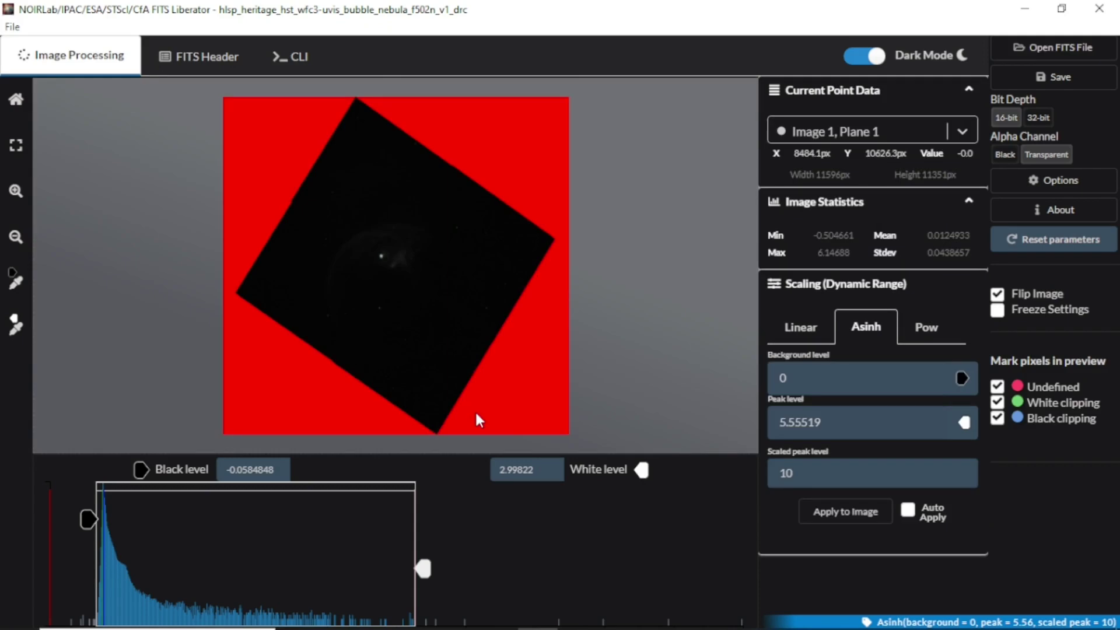
Step: Open the f656n FITS file in FITS Liberator via File > Open
click(12, 27)
click(28, 68)
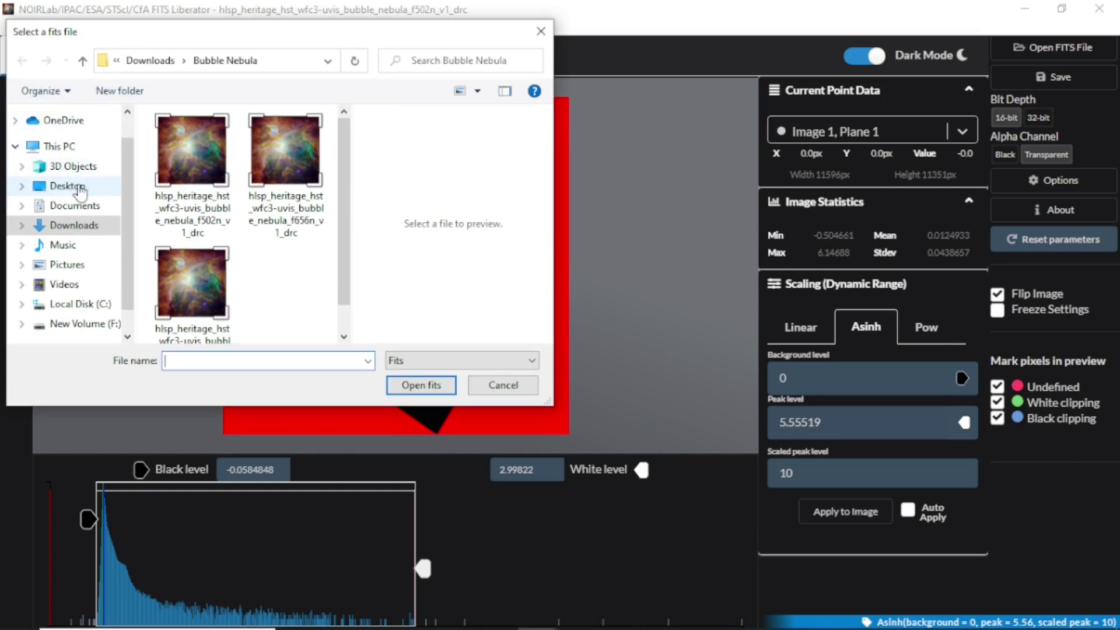
click(275, 163)
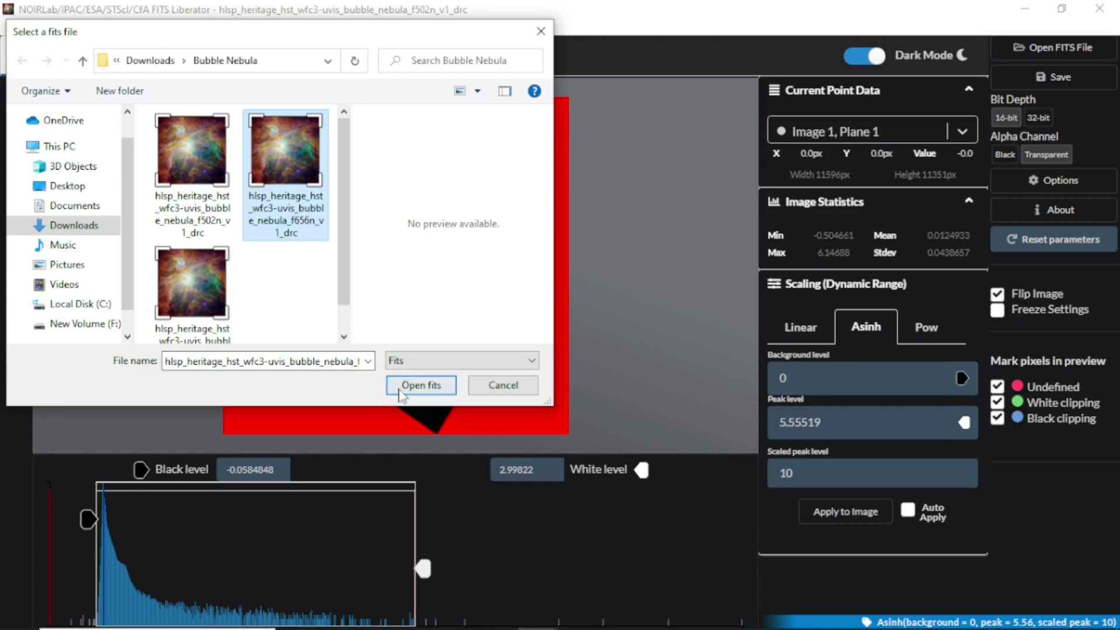
click(426, 386)
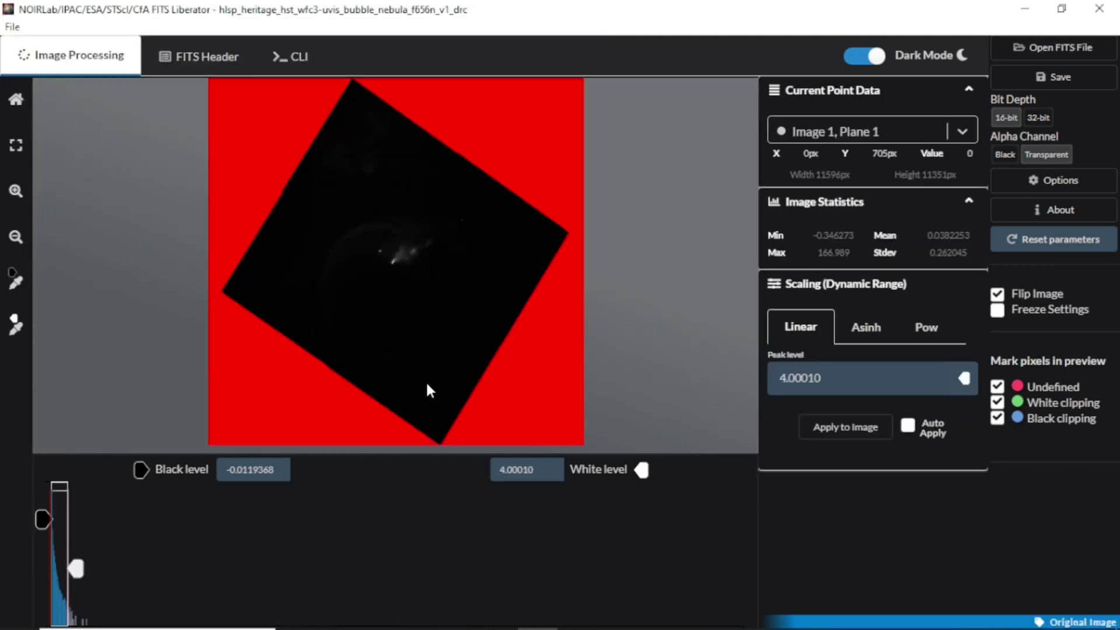
Step: Apply Asinh scaling to f656n and save it as TIFF 'G'
click(866, 329)
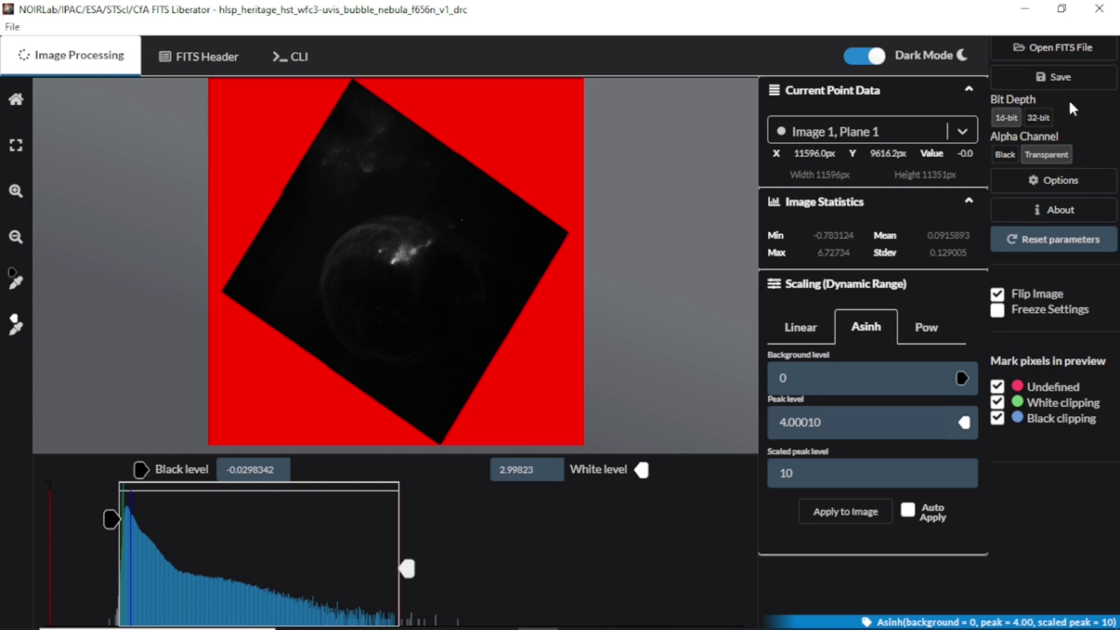
click(1065, 85)
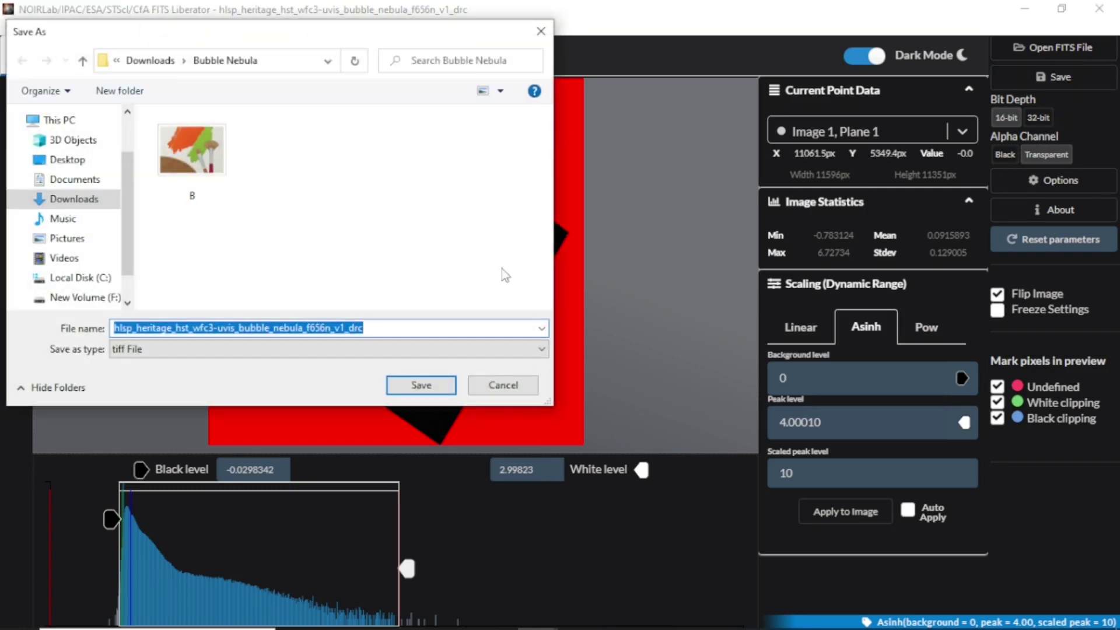
key(BackSpace)
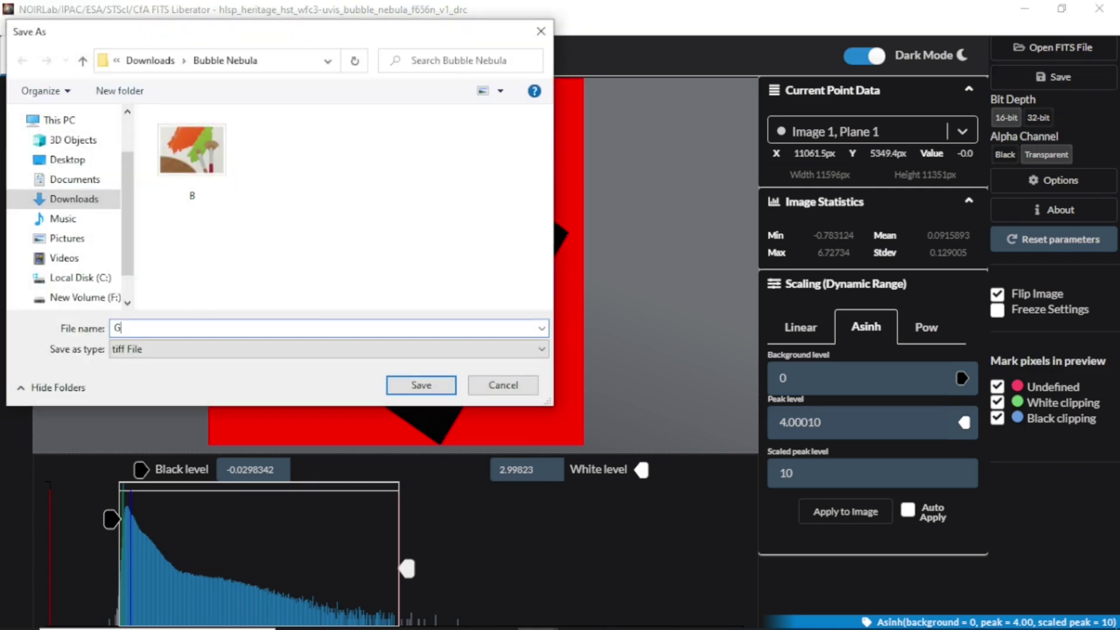
text(G)
click(421, 385)
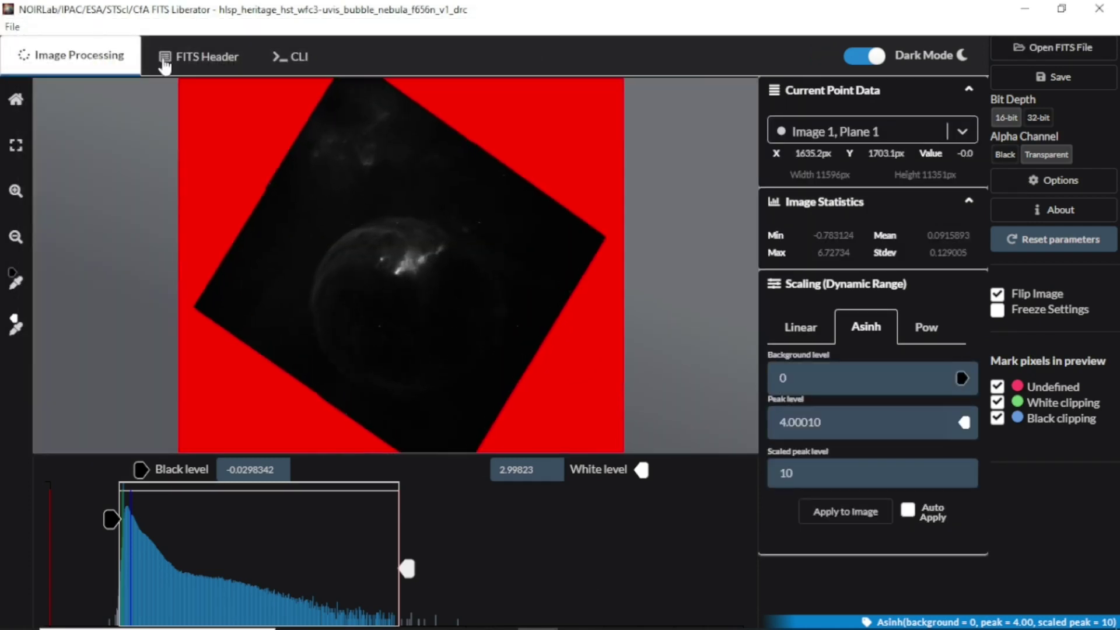
Step: Open the f658n FITS file in FITS Liberator via File > Open
click(13, 27)
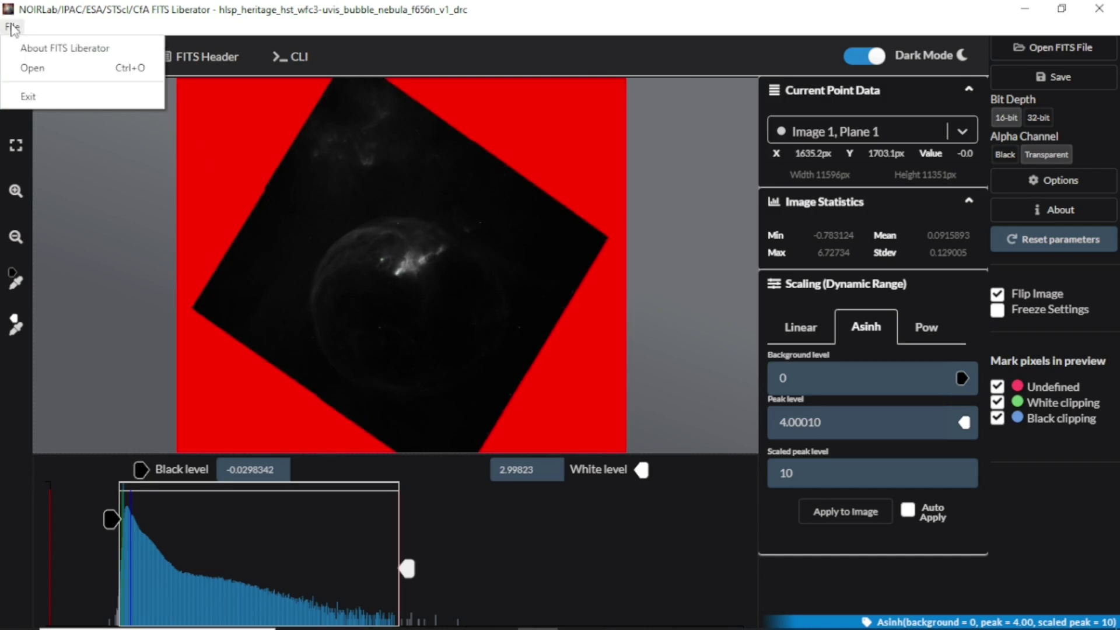
click(40, 68)
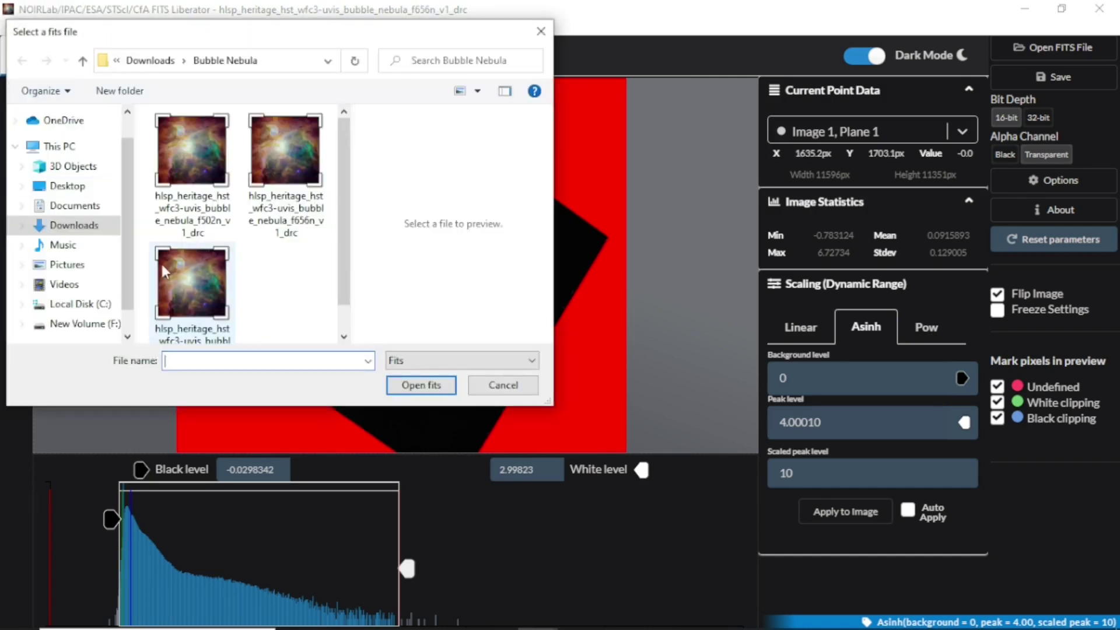
click(167, 268)
click(421, 385)
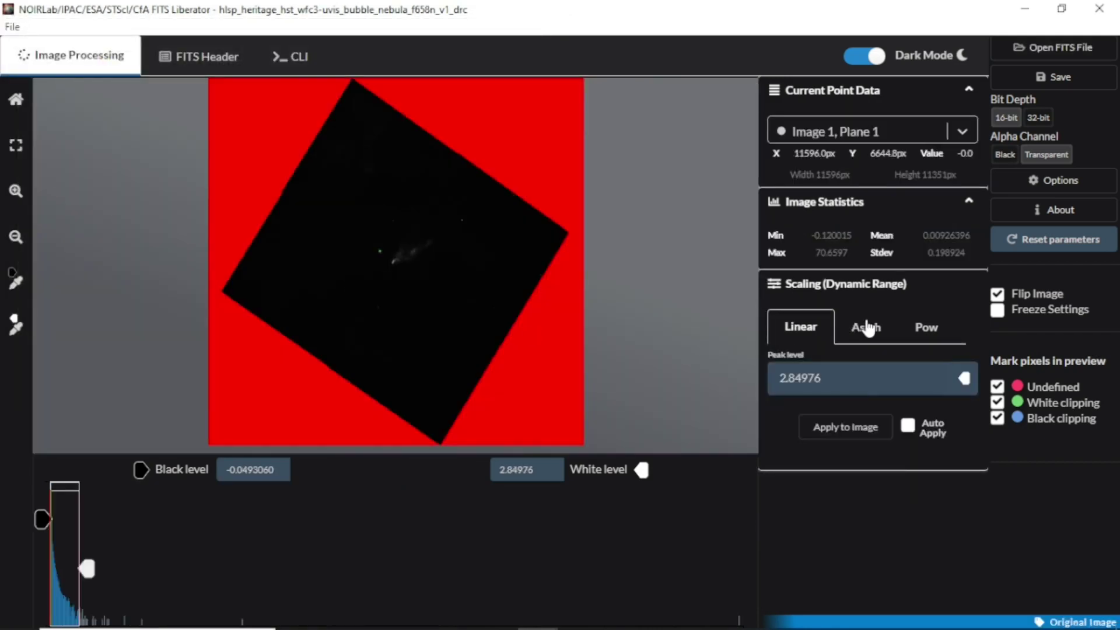
Step: Apply Asinh scaling to f658n and save it as TIFF 'R'
click(870, 327)
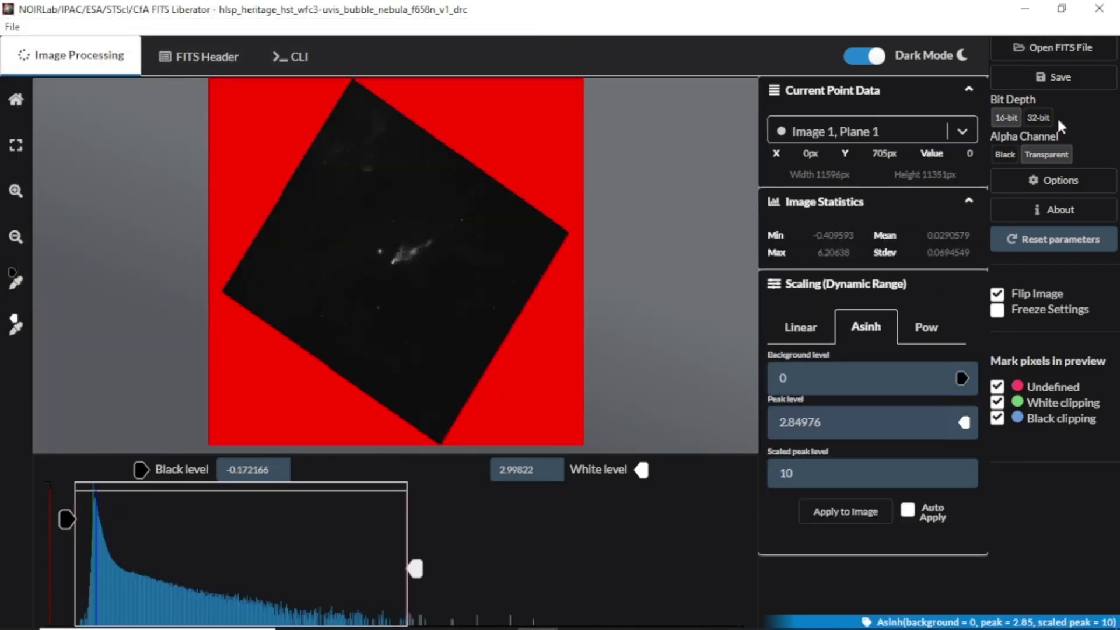
click(1066, 79)
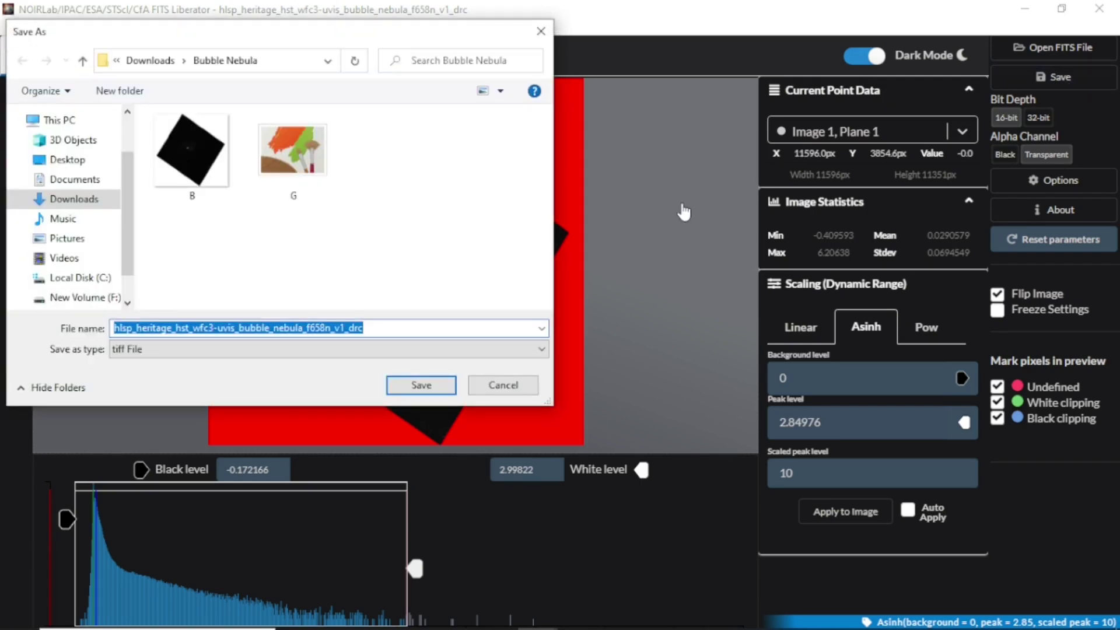
text(R)
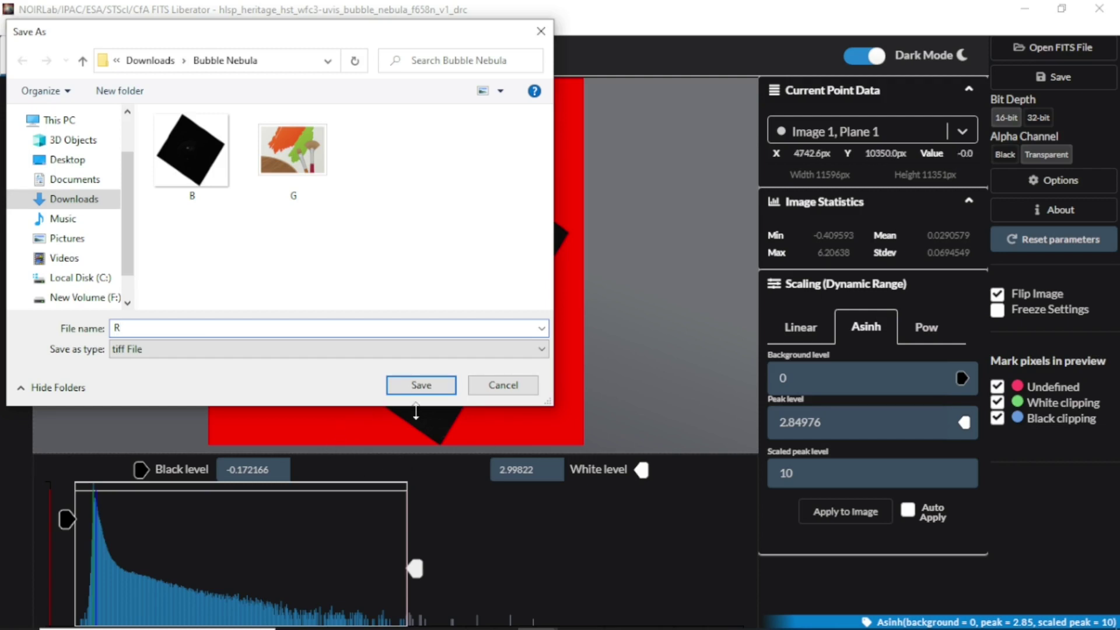
click(432, 384)
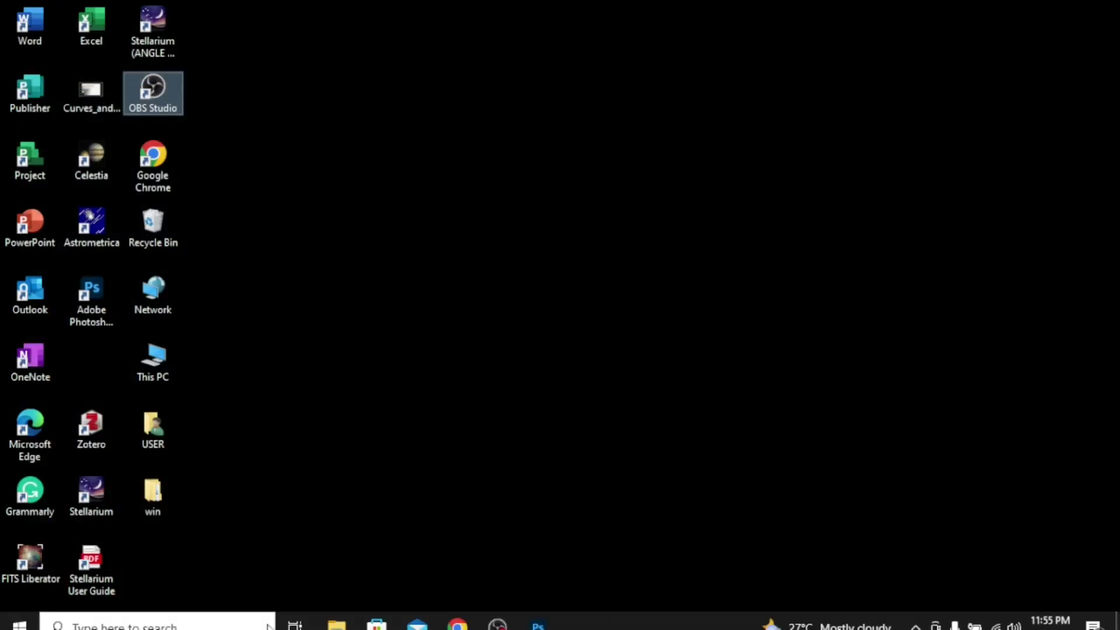
Step: Open B from the Bubble Nebula folder in Photoshop and select B, G and R together
click(335, 617)
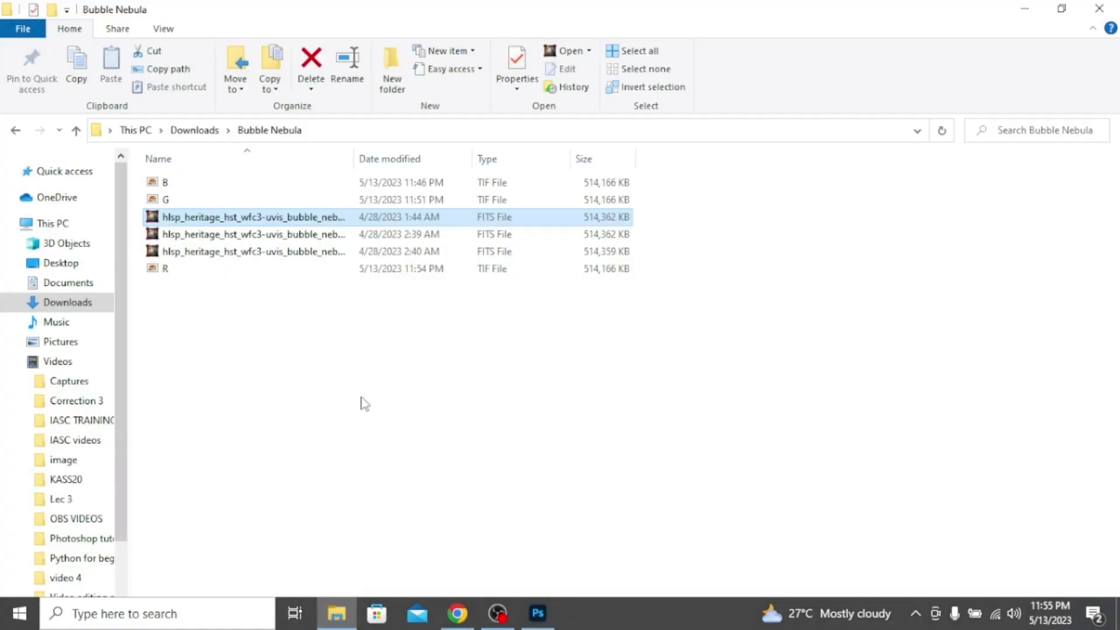
double_click(173, 181)
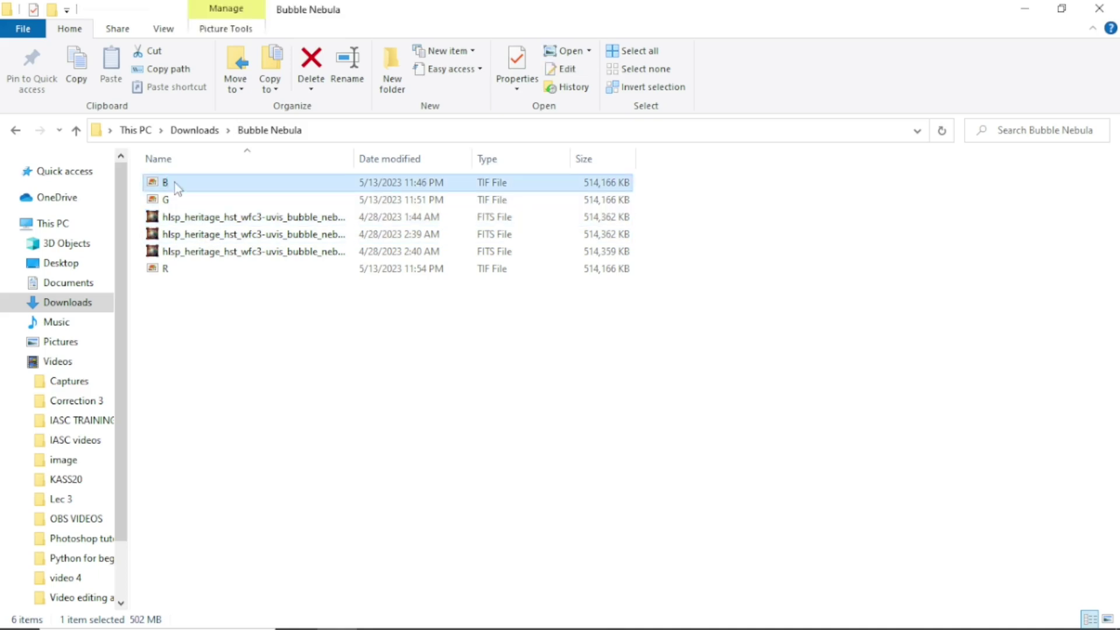
ctrl+click(179, 199)
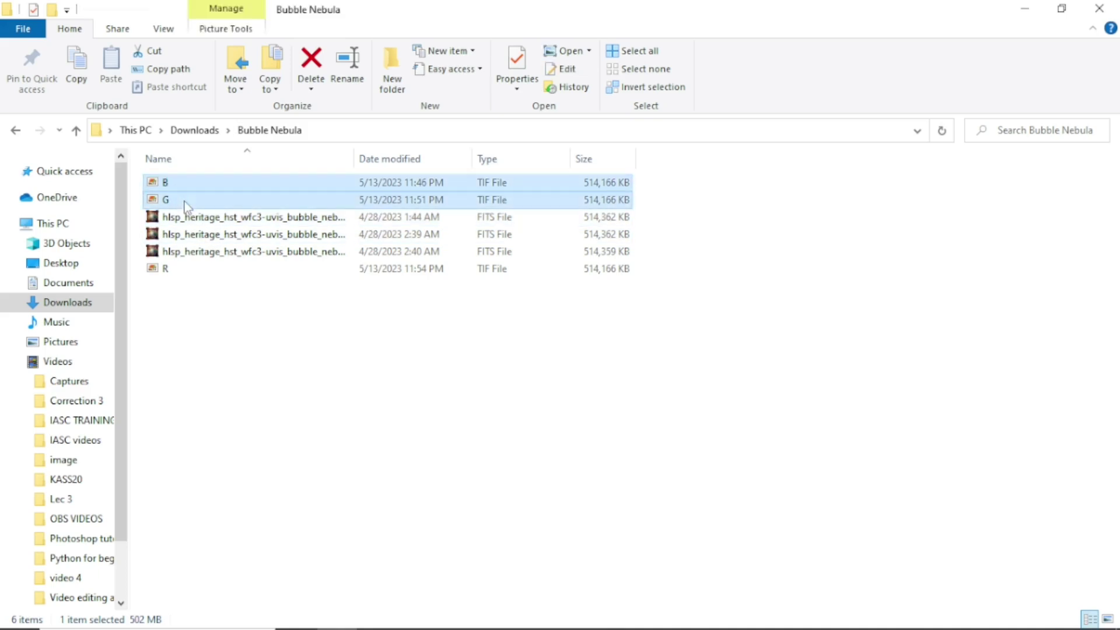
ctrl+click(185, 269)
ctrl+click(185, 269)
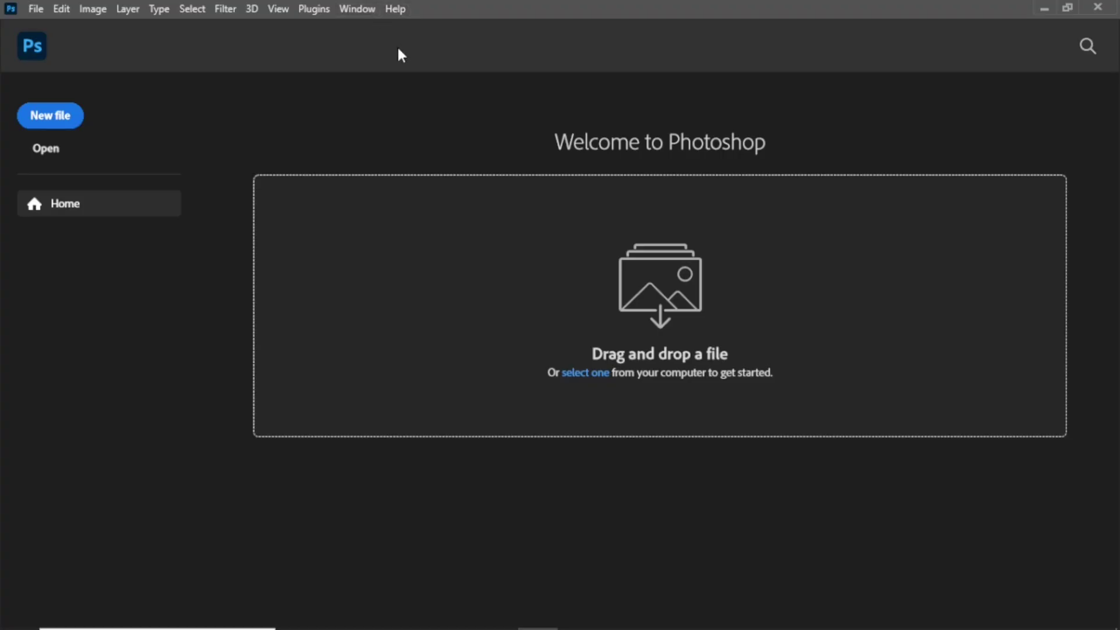
Step: Load B.tif, G.tif and R.tif as three layers with File > Scripts > Load Files into Stack
click(39, 9)
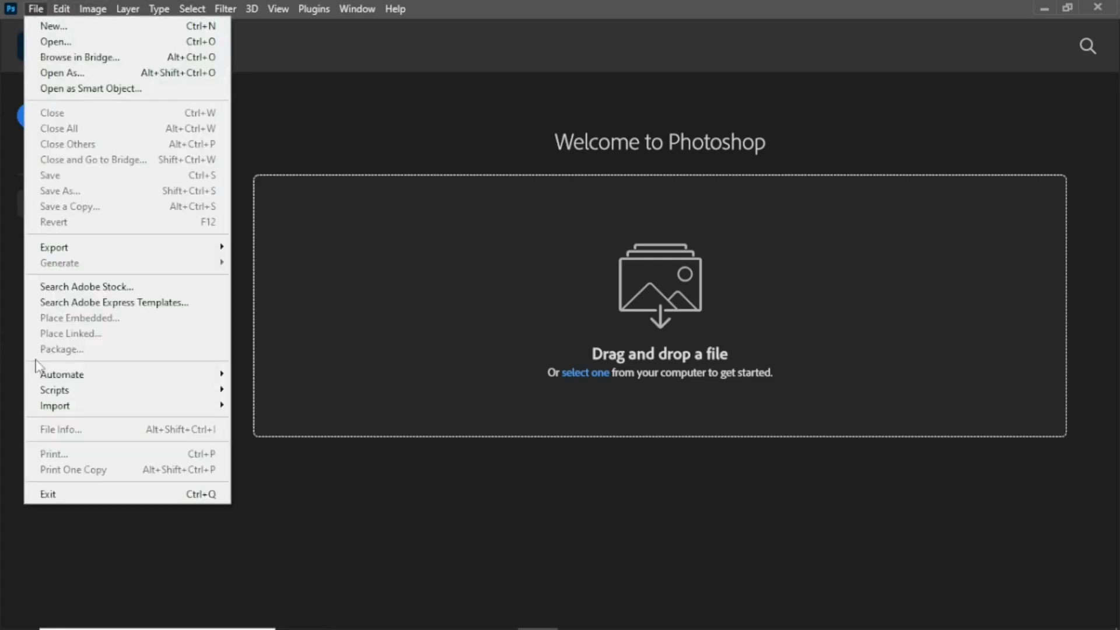
mouse_move(116, 394)
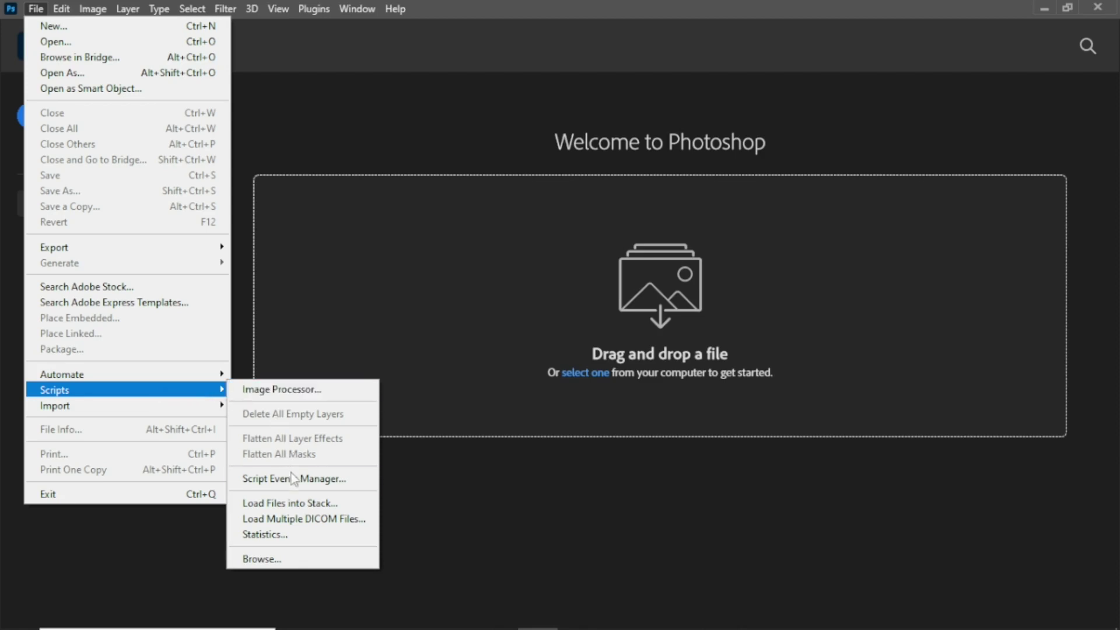
click(293, 503)
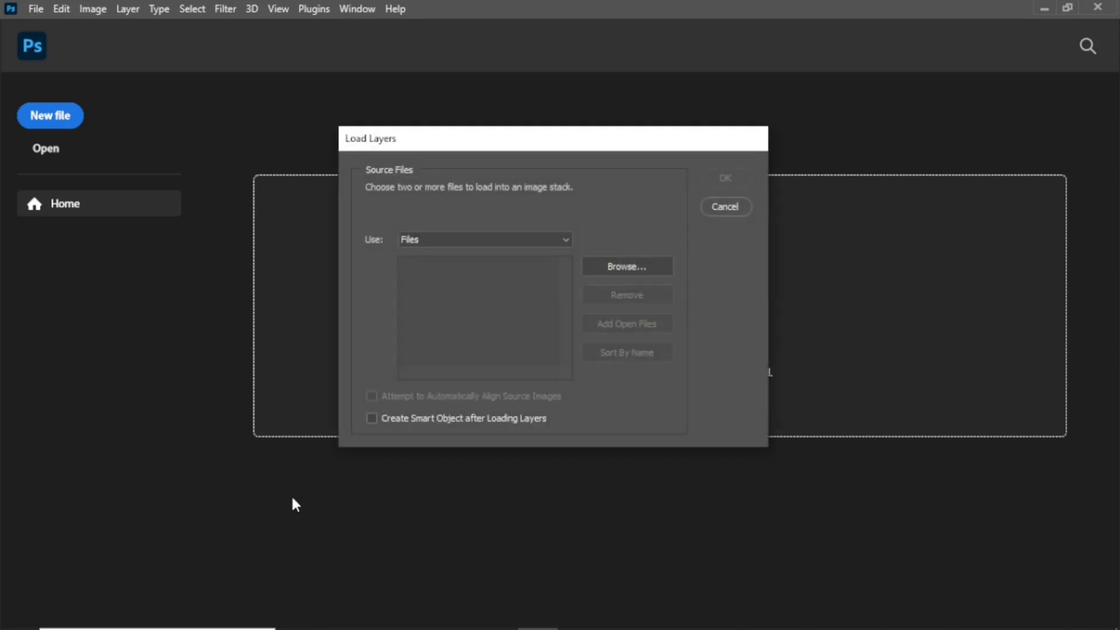
click(631, 267)
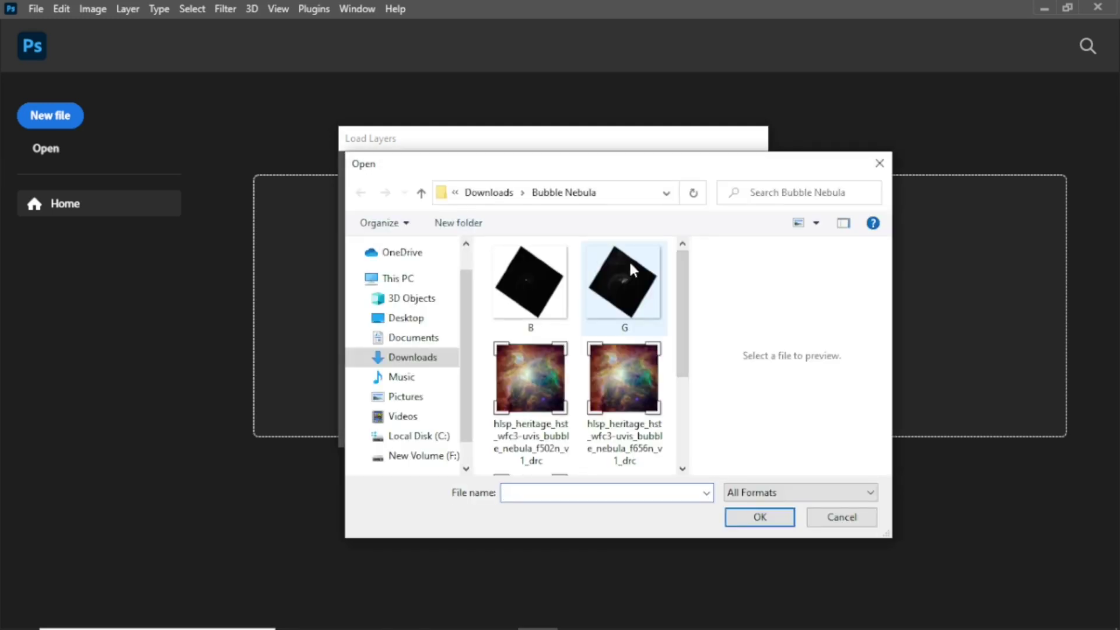
click(536, 277)
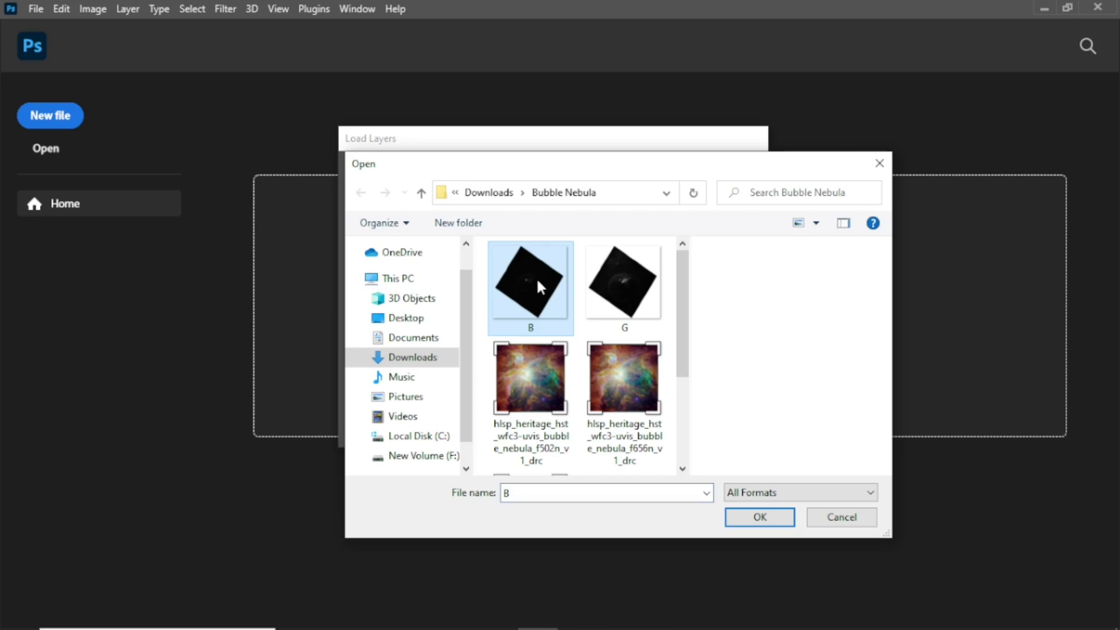
ctrl+click(609, 292)
drag(680, 320, 688, 392)
ctrl+click(635, 382)
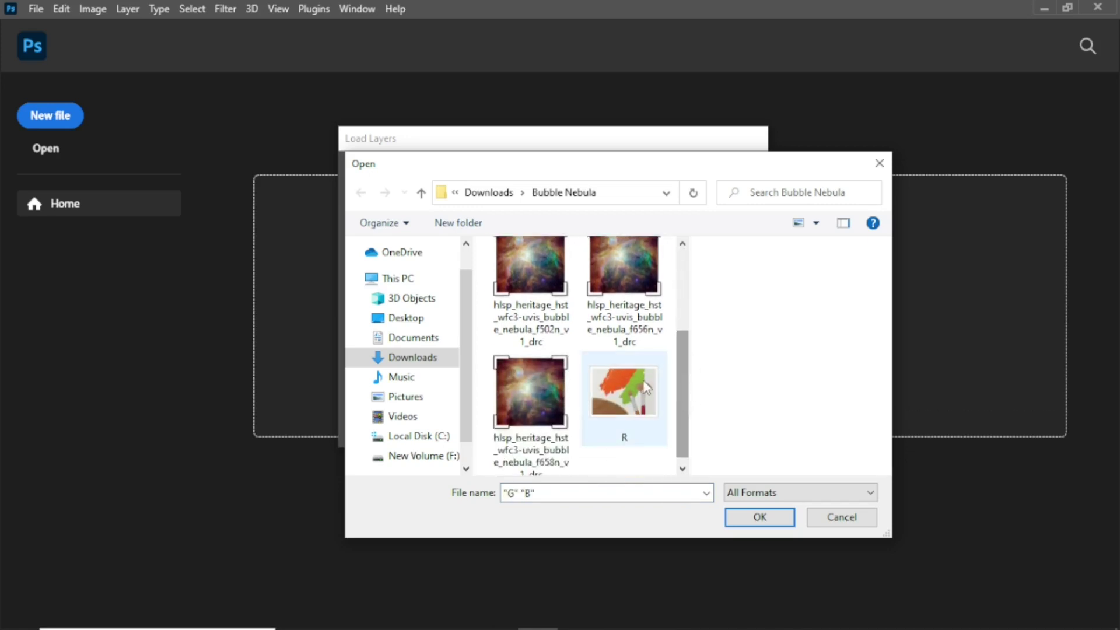
click(761, 517)
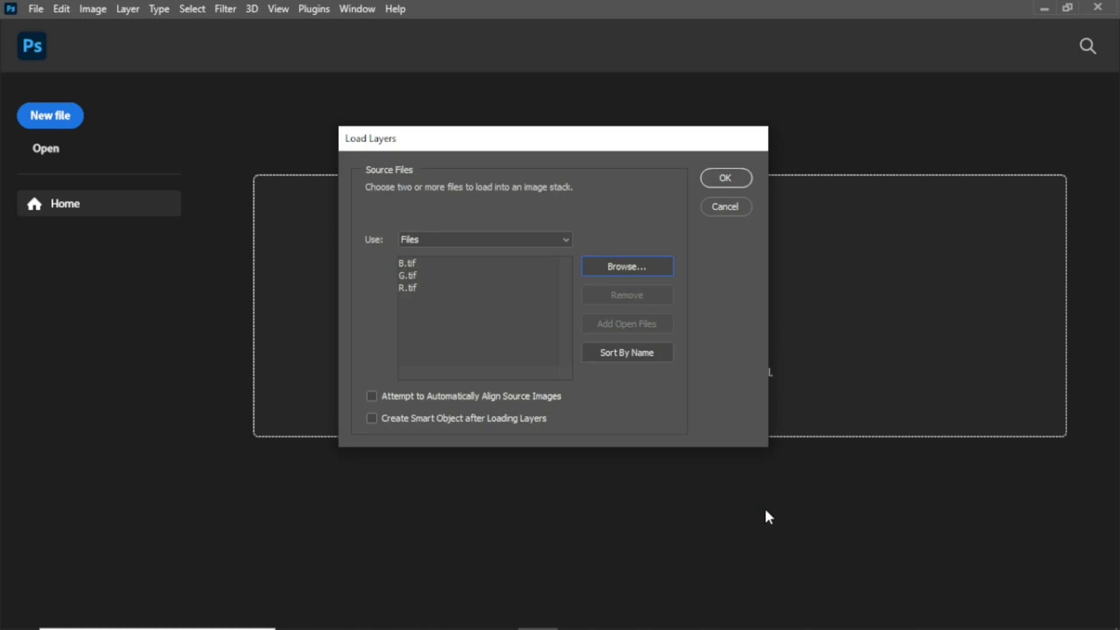
click(725, 178)
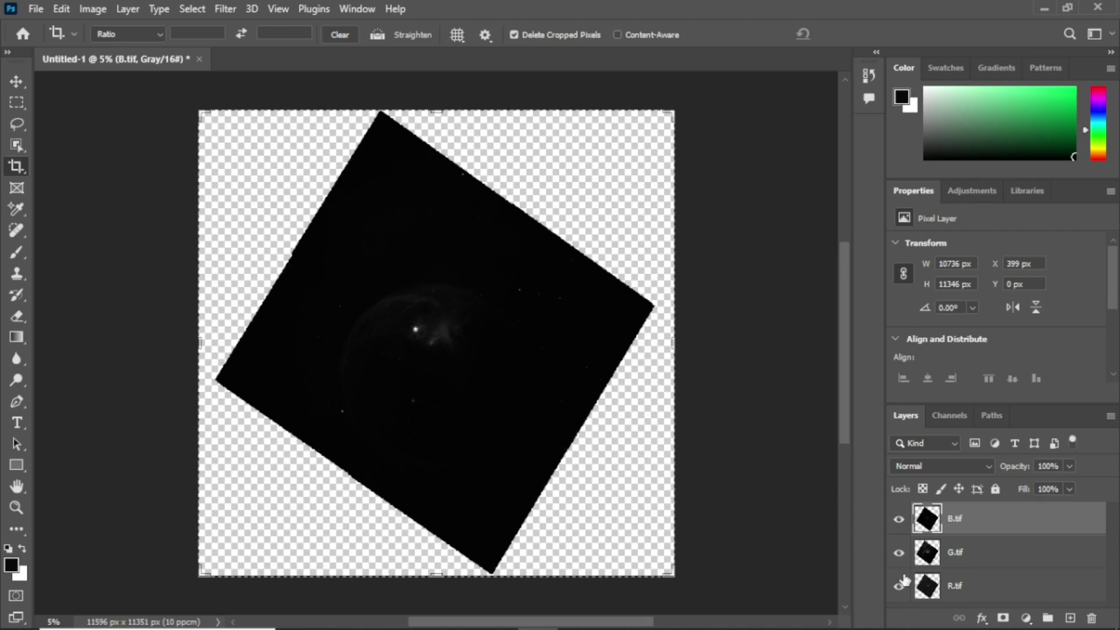
Step: Turn off the R.tif and G.tif layer visibility so only B.tif shows
drag(901, 583, 898, 552)
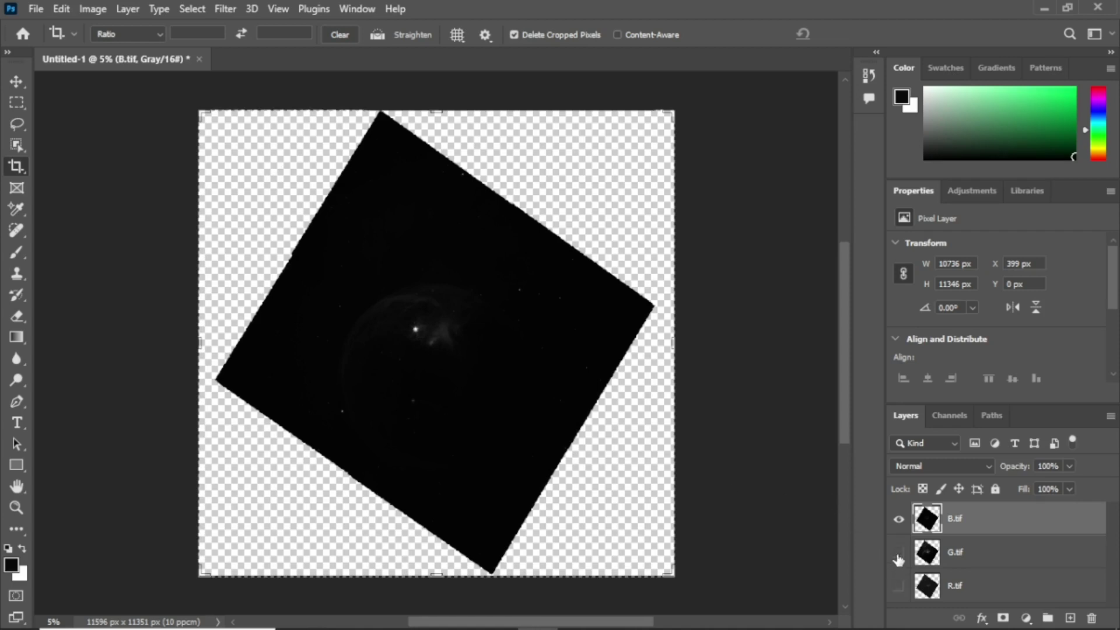
Step: Apply a Curves adjustment to B.tif with the midpoint pulled down to darken midtones
click(95, 10)
mouse_move(210, 52)
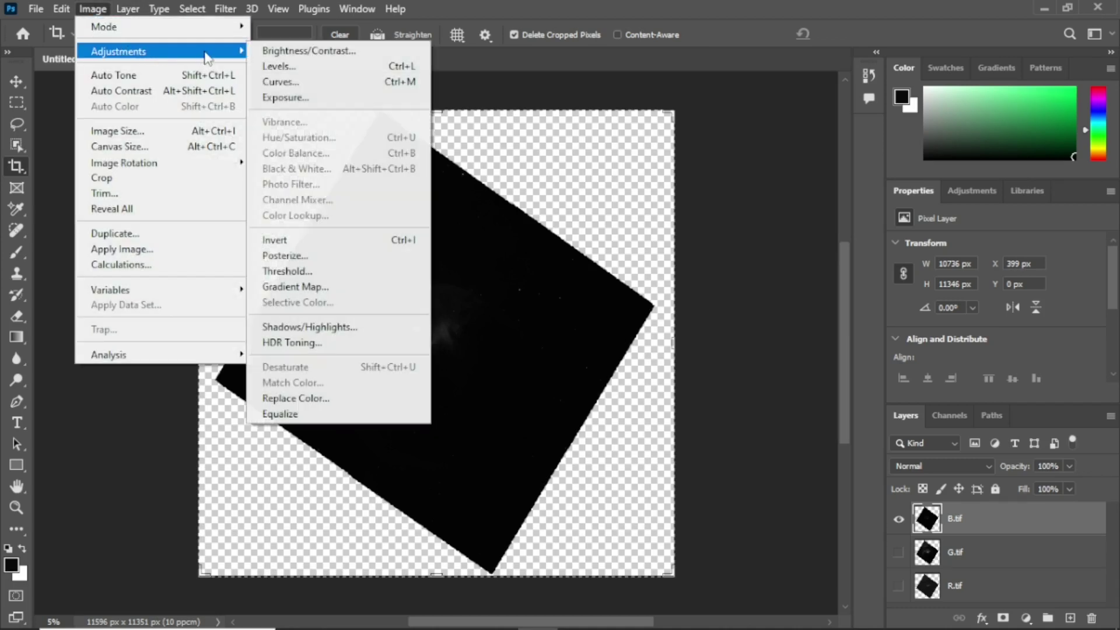
click(303, 85)
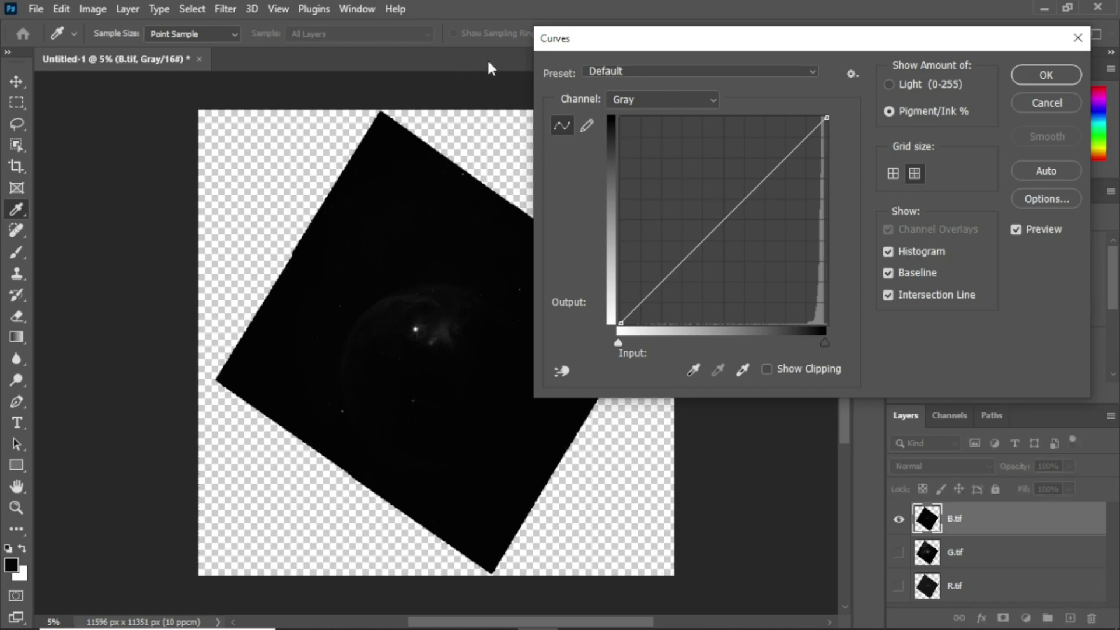
drag(702, 39, 906, 38)
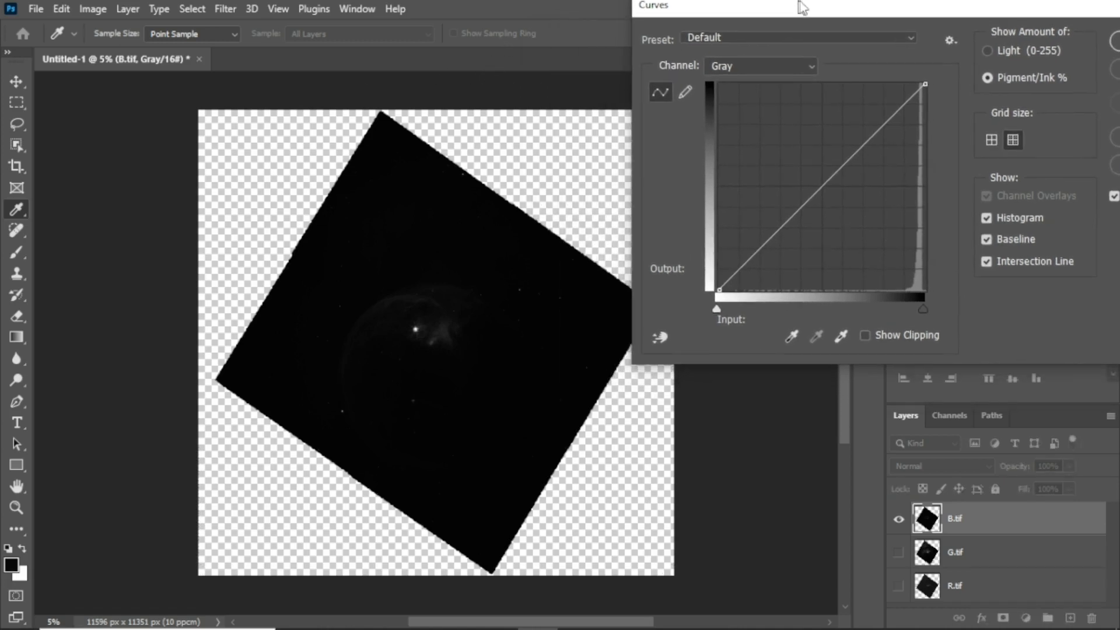
click(916, 226)
drag(933, 241, 966, 243)
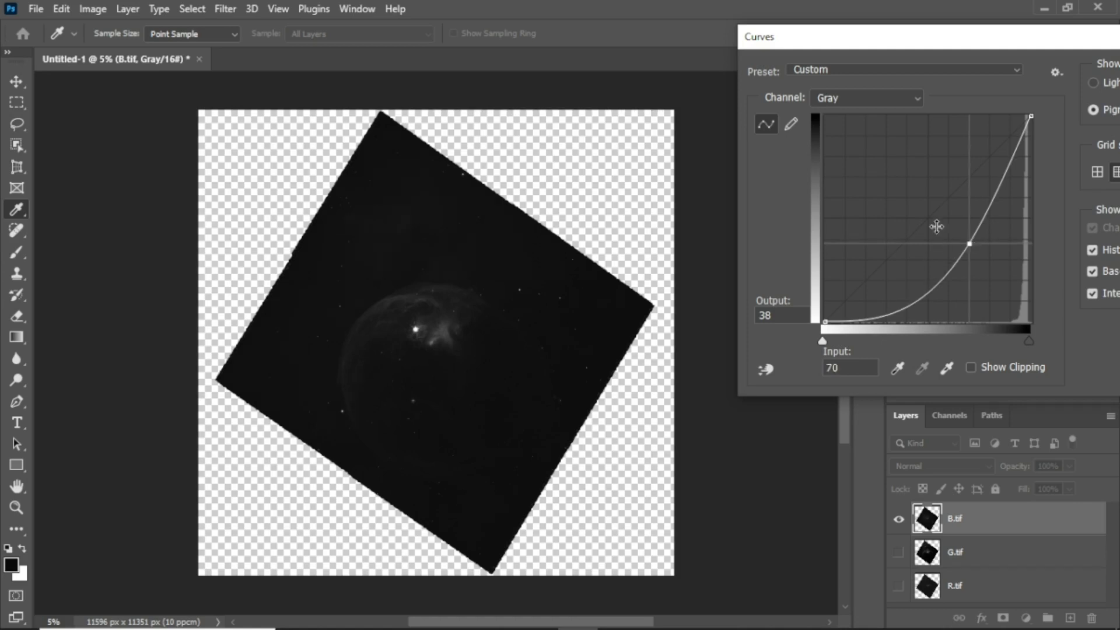
drag(1016, 42, 881, 51)
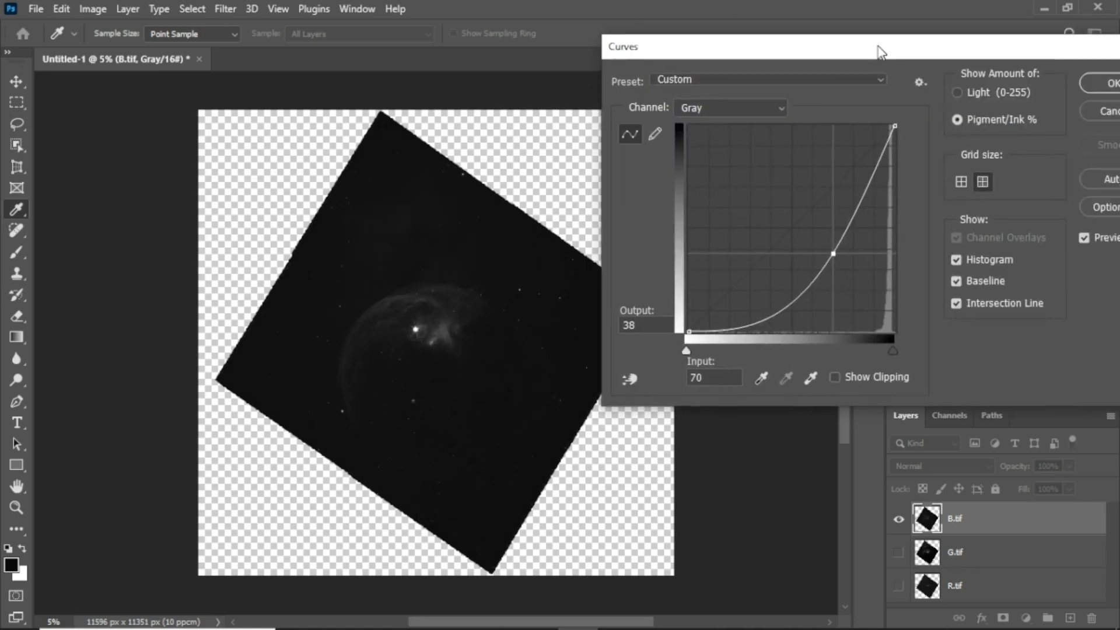
click(1089, 86)
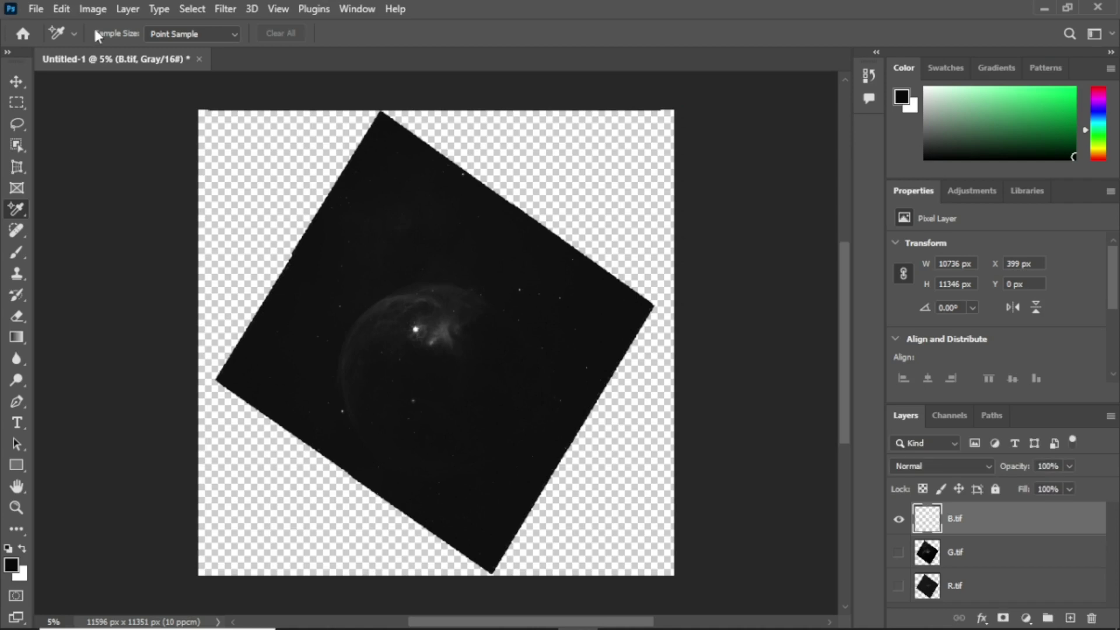
Step: Apply Levels to B.tif with input levels 8, 1.00 and 60
click(92, 9)
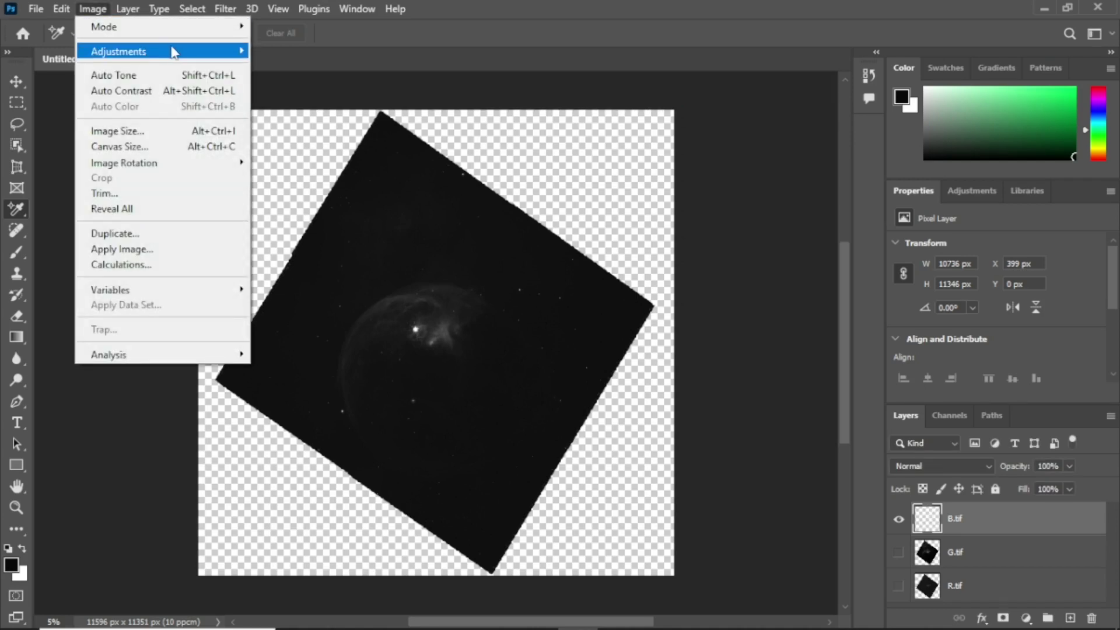
mouse_move(175, 52)
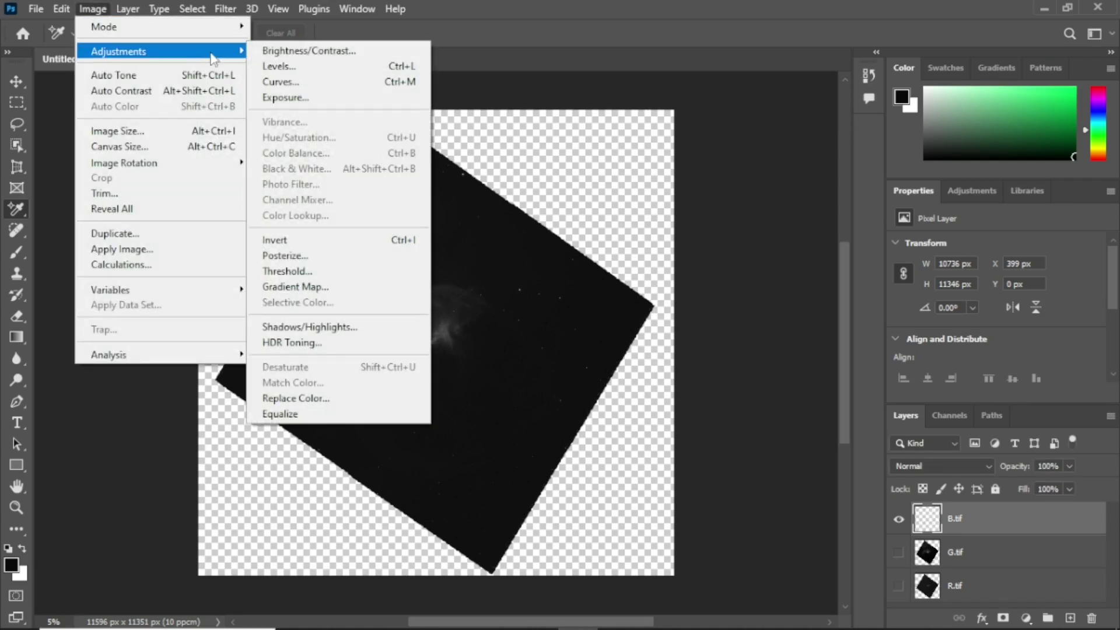
click(386, 70)
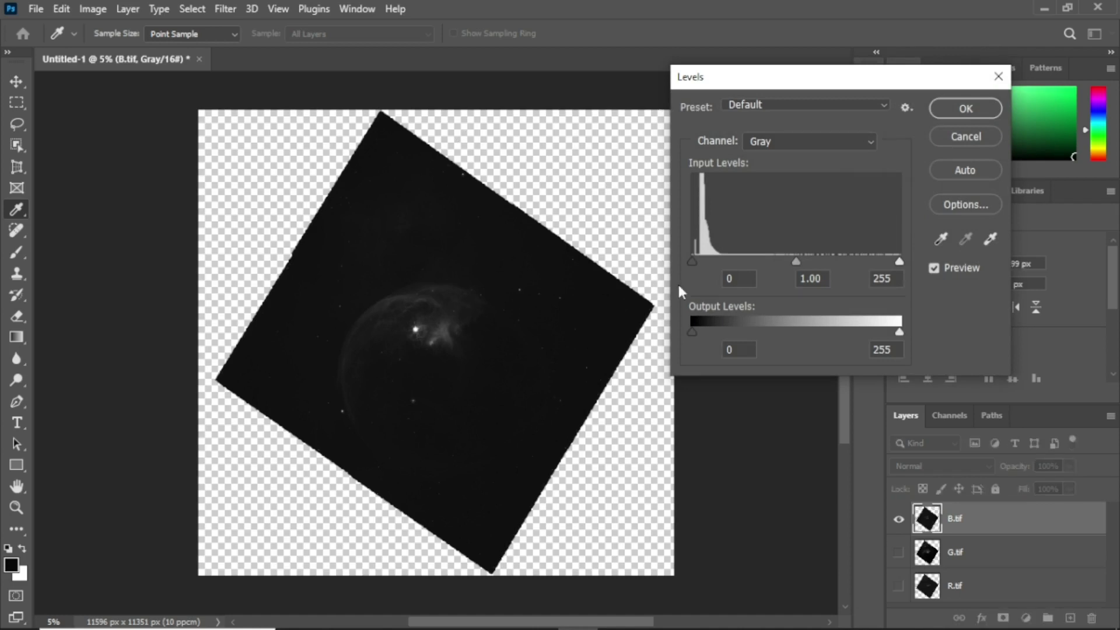
drag(691, 261, 698, 261)
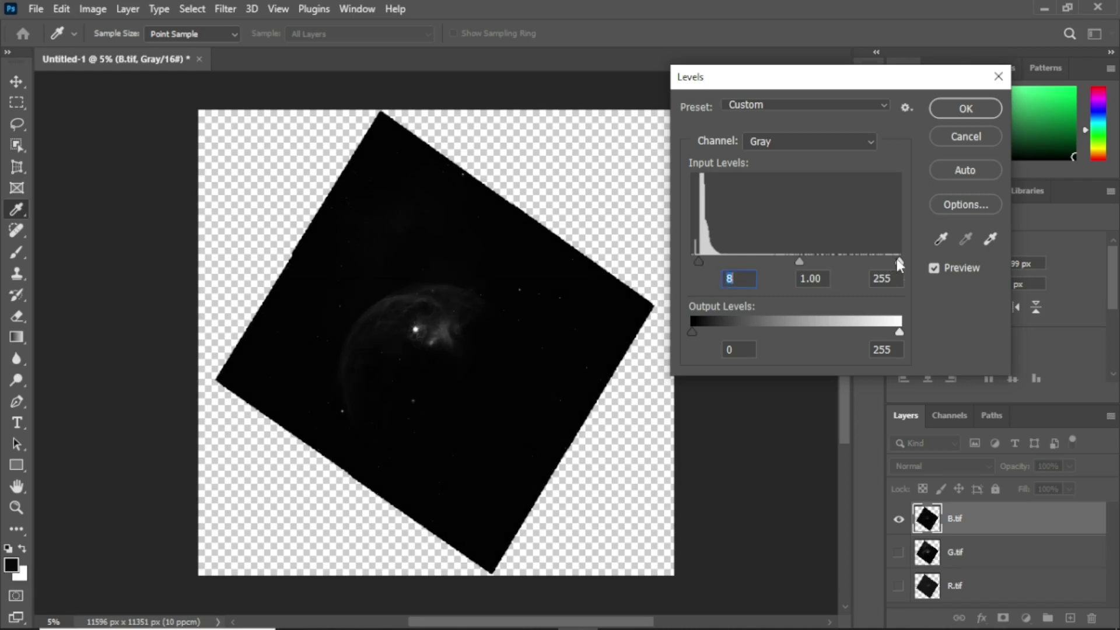
drag(896, 261, 740, 262)
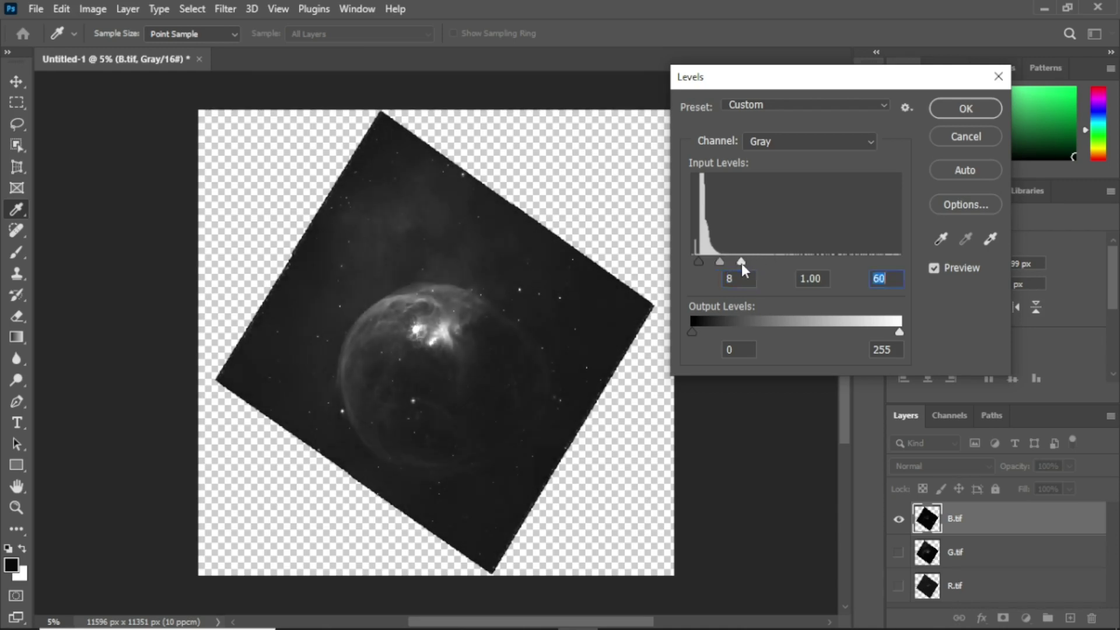
click(963, 110)
Step: Apply a Curves adjustment to B.tif with the midtone point bent downward
click(94, 9)
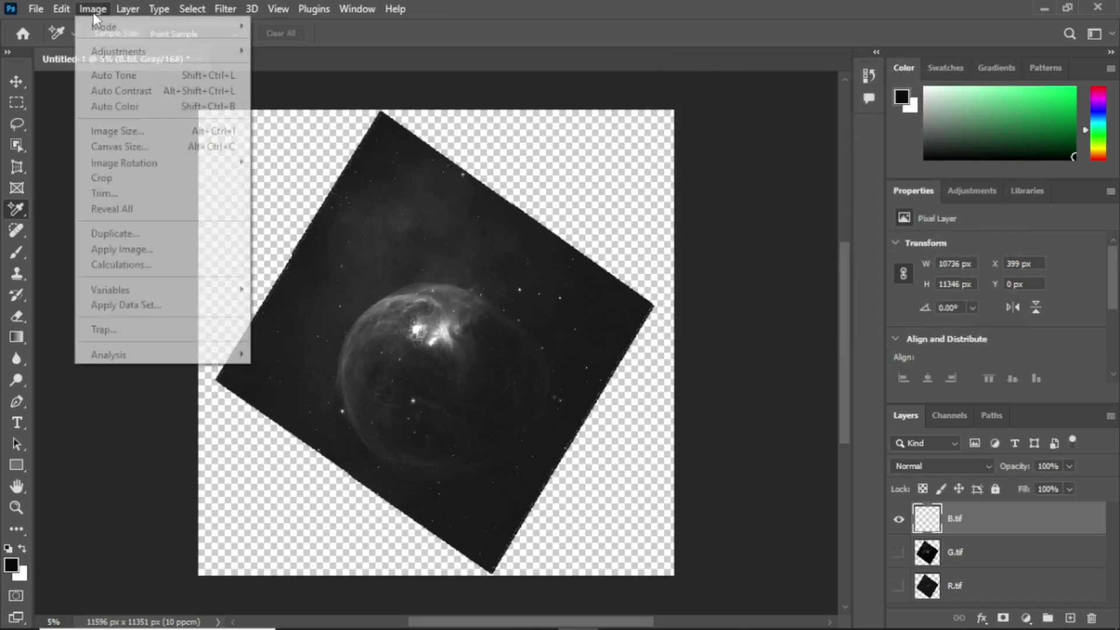
click(758, 191)
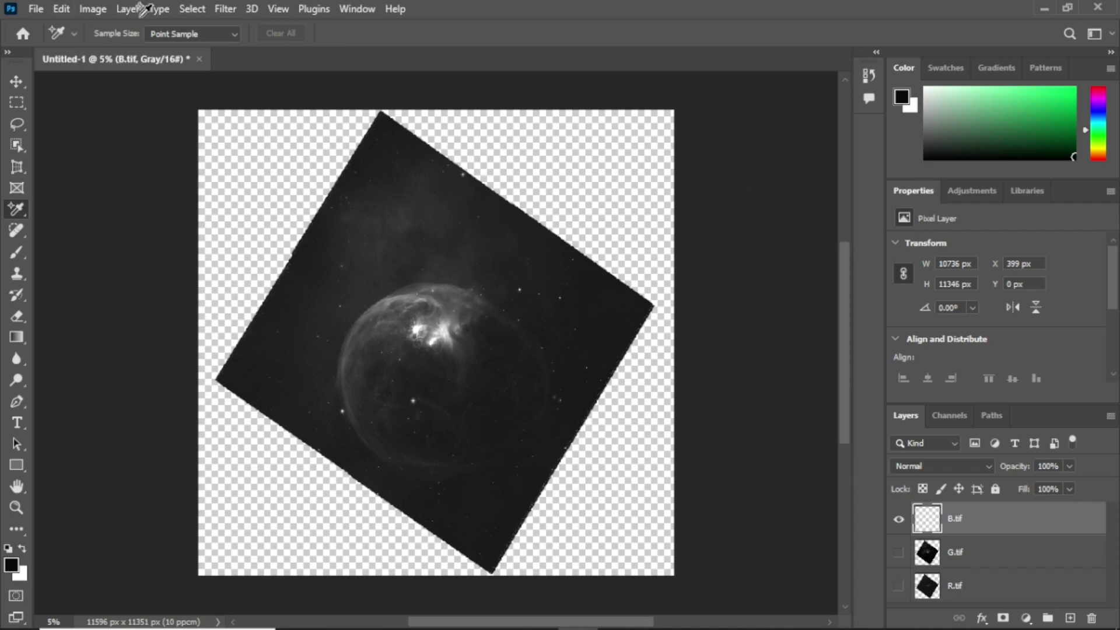
click(92, 9)
mouse_move(177, 51)
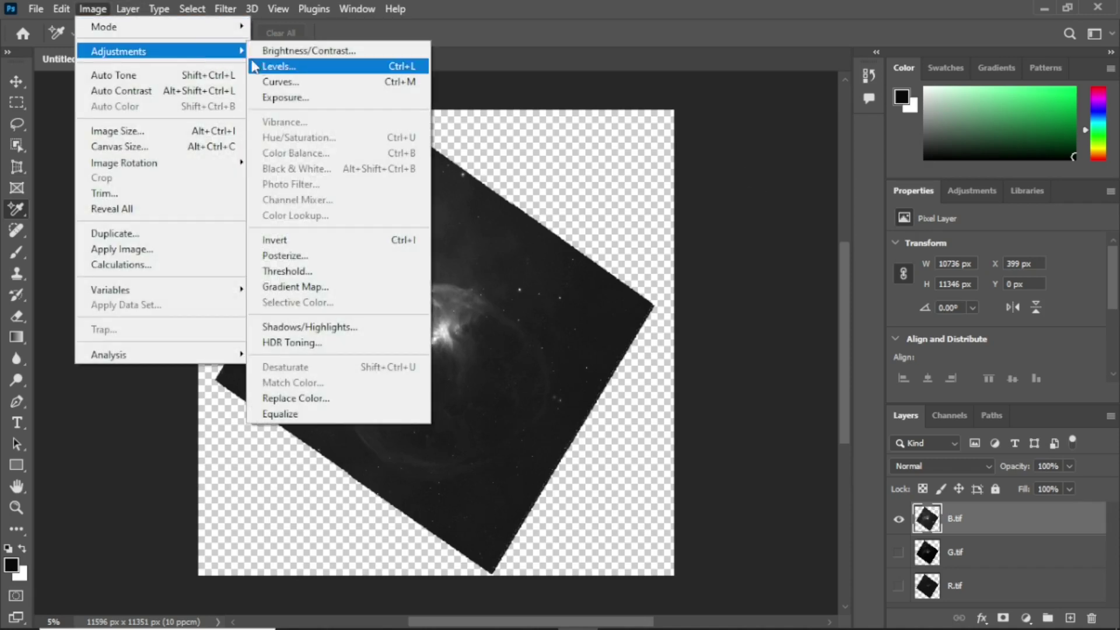
click(327, 82)
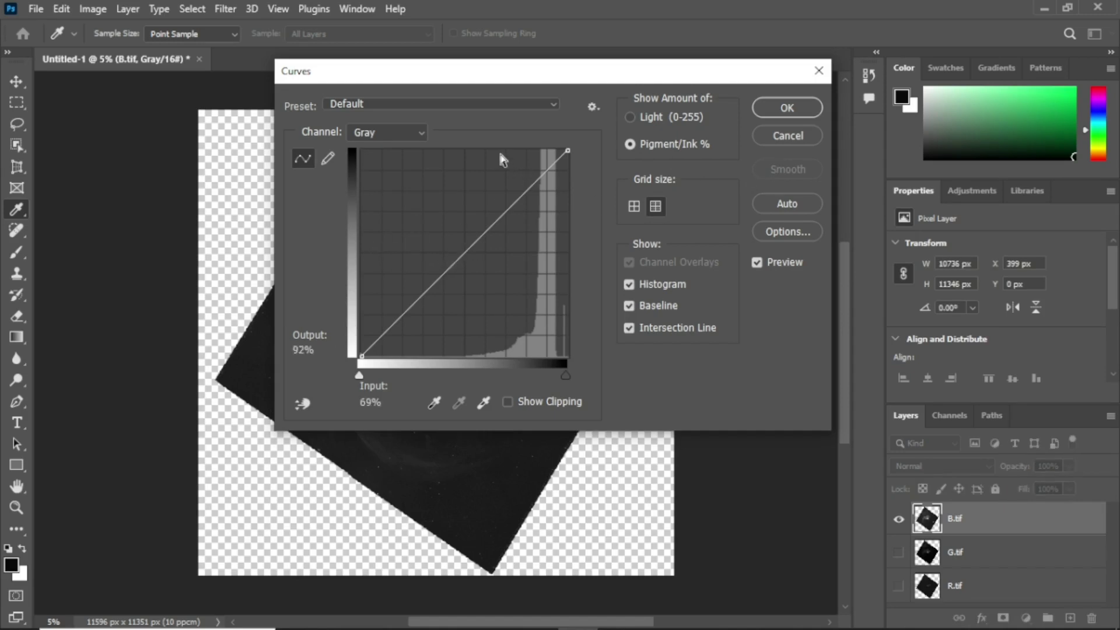
drag(525, 69, 908, 13)
drag(846, 197, 890, 220)
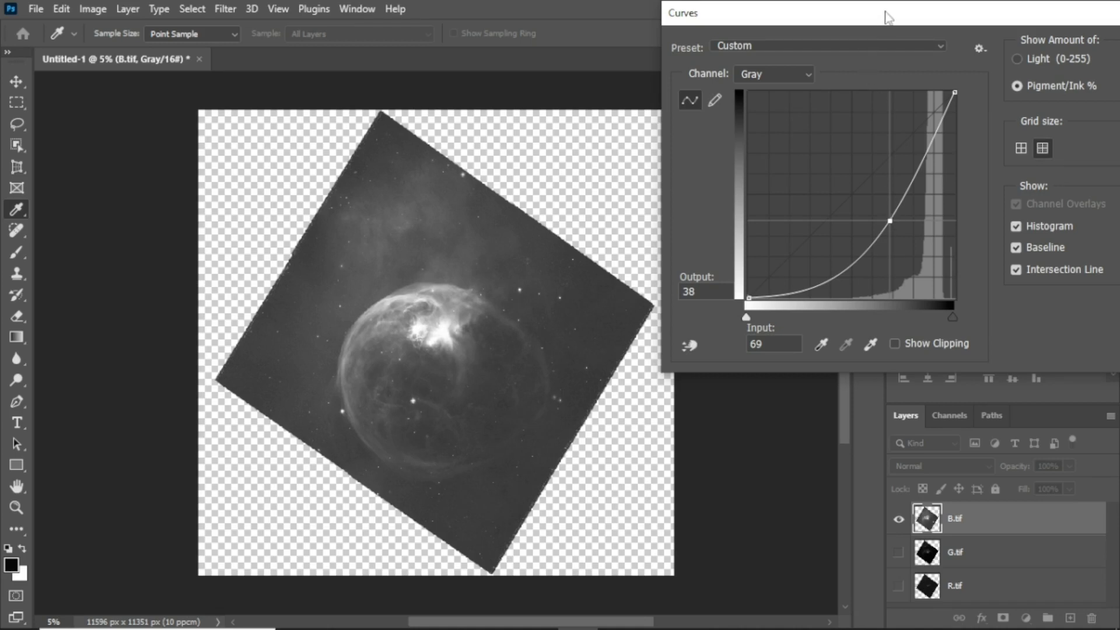
drag(890, 17, 773, 23)
click(1057, 58)
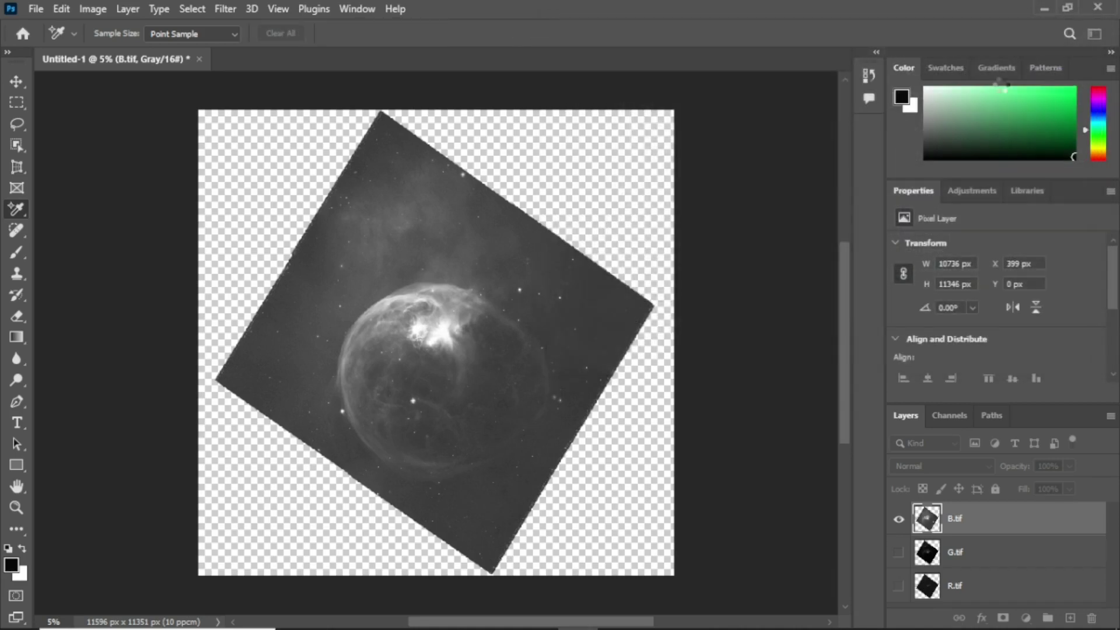
Step: Stretch B.tif's Levels to input black 30 and white 180
click(94, 9)
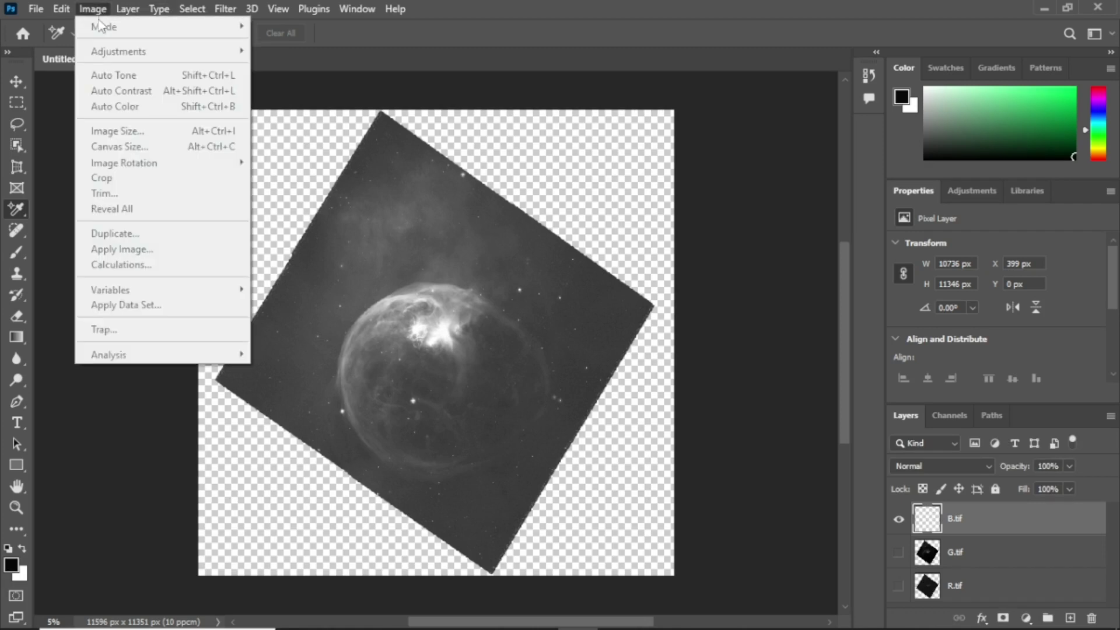
click(770, 176)
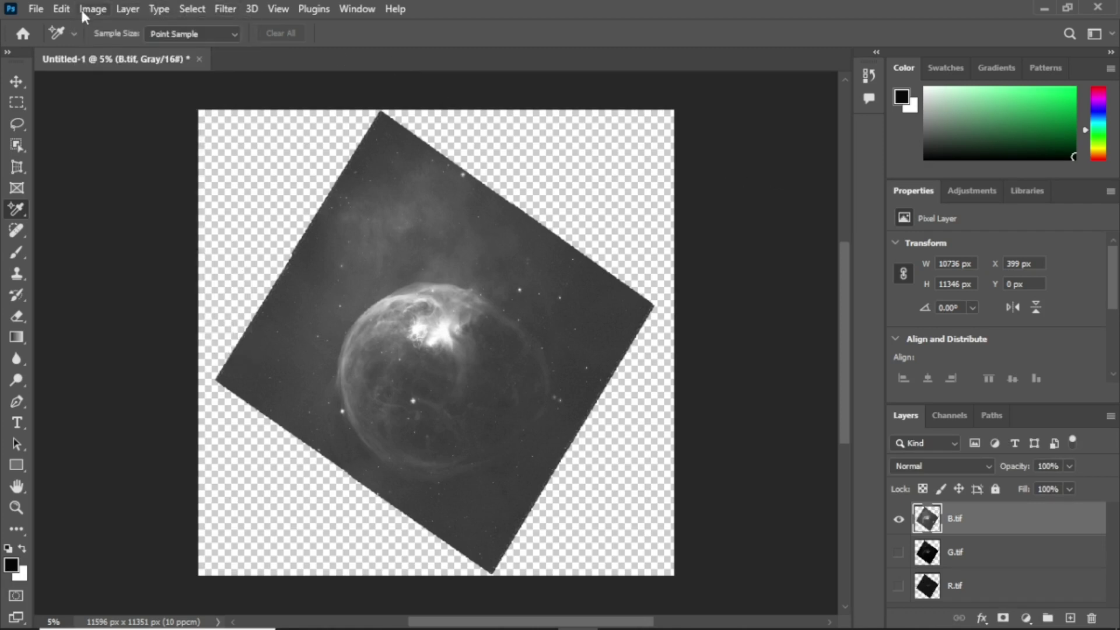
click(100, 12)
mouse_move(220, 53)
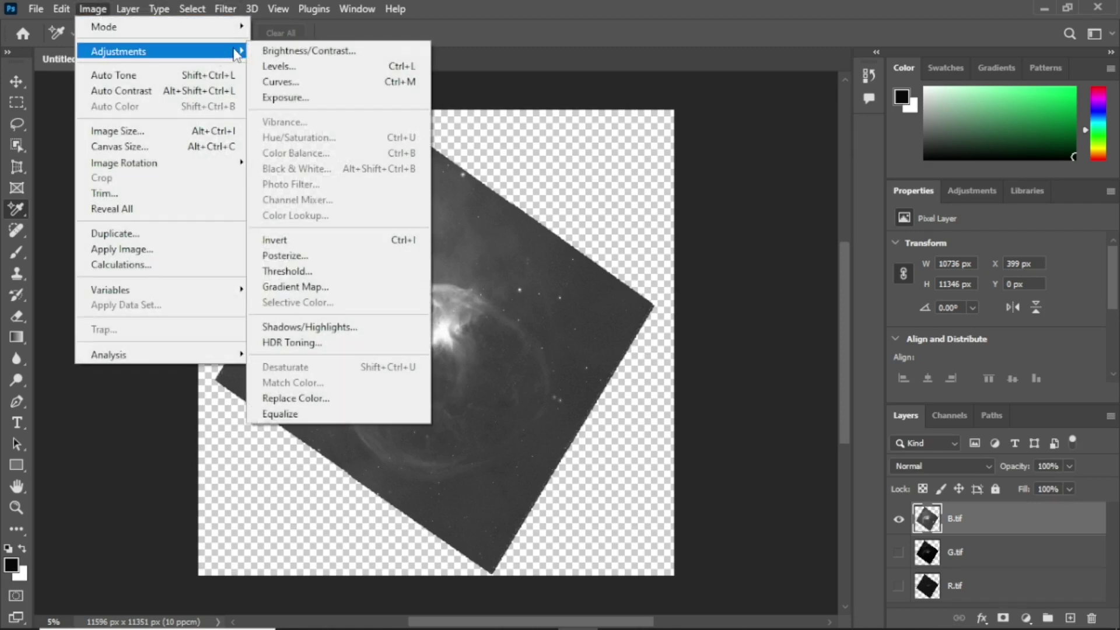
click(295, 72)
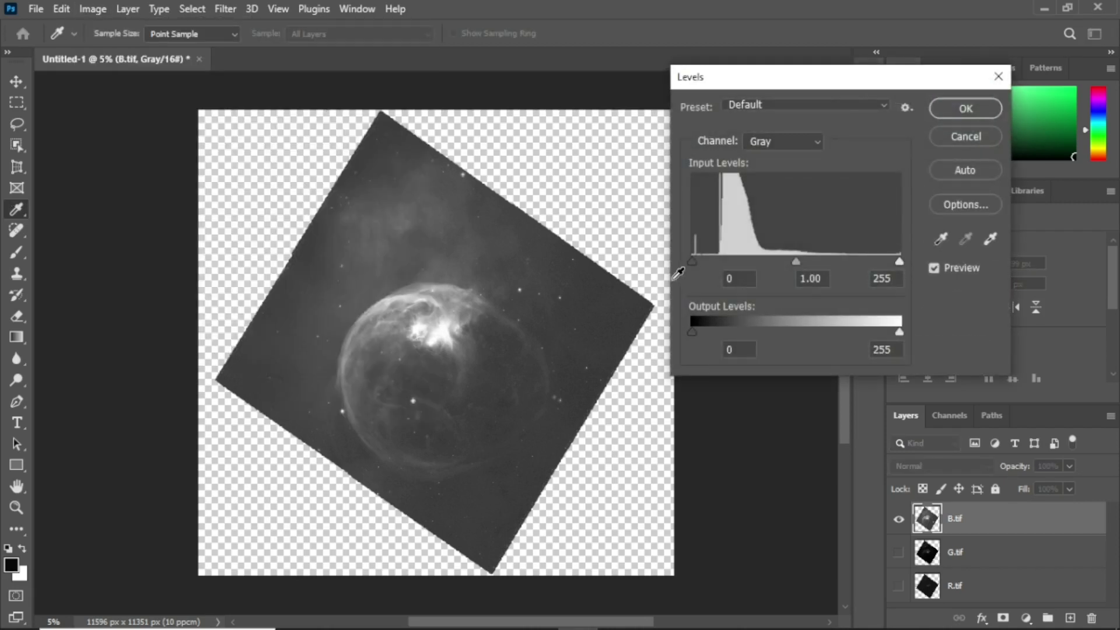
drag(691, 262, 716, 262)
drag(900, 262, 838, 264)
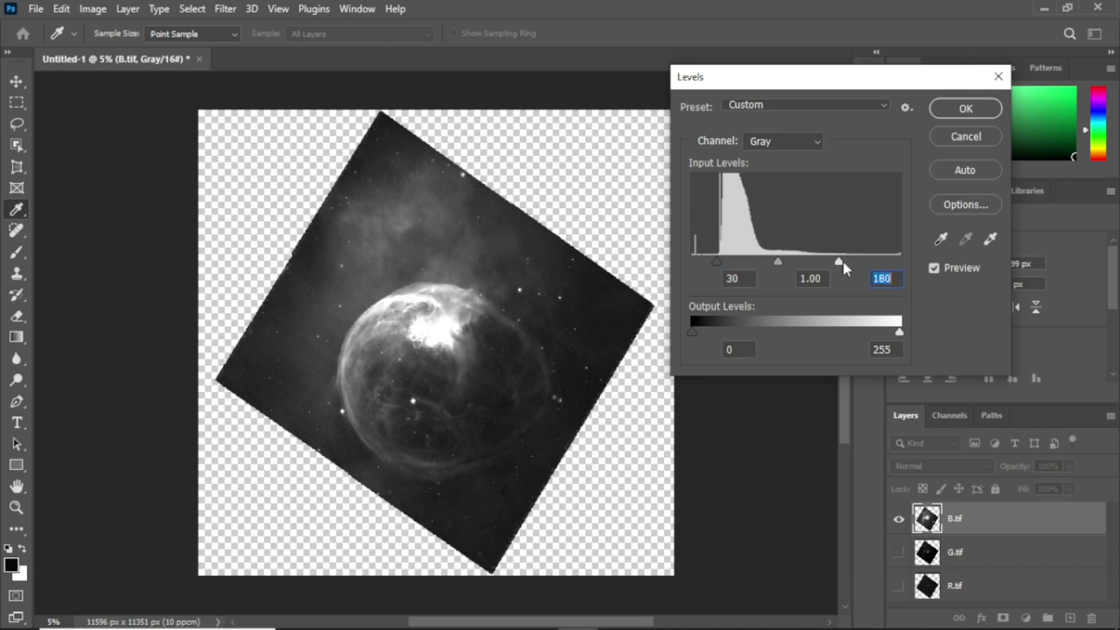
click(963, 111)
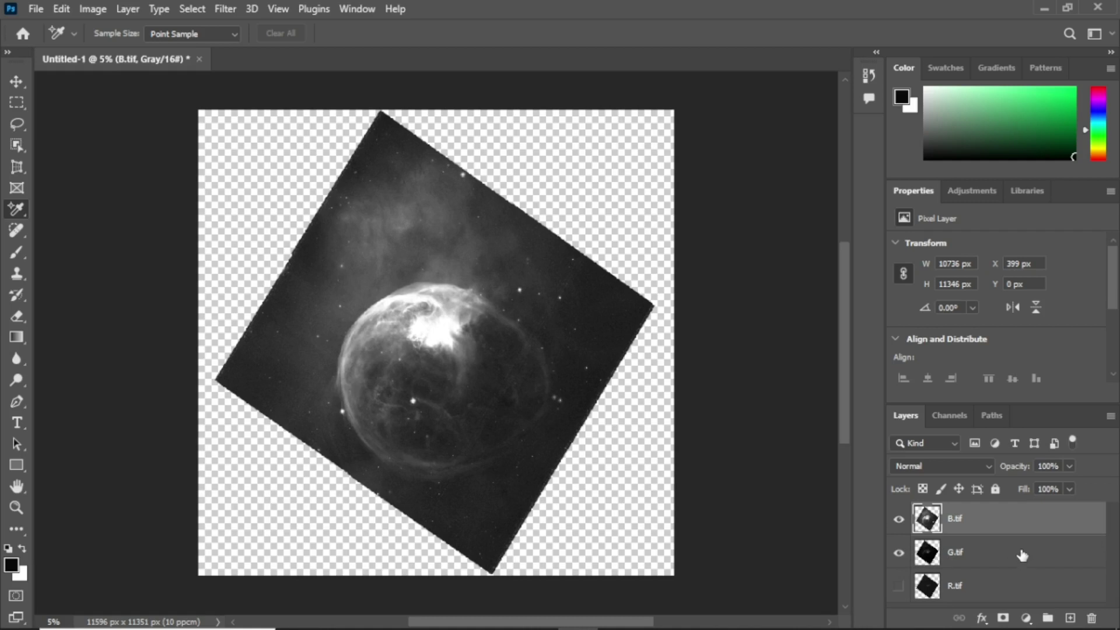
Step: Select G.tif, hide B.tif, and give G.tif a bowed contrast curve
click(1003, 556)
click(898, 519)
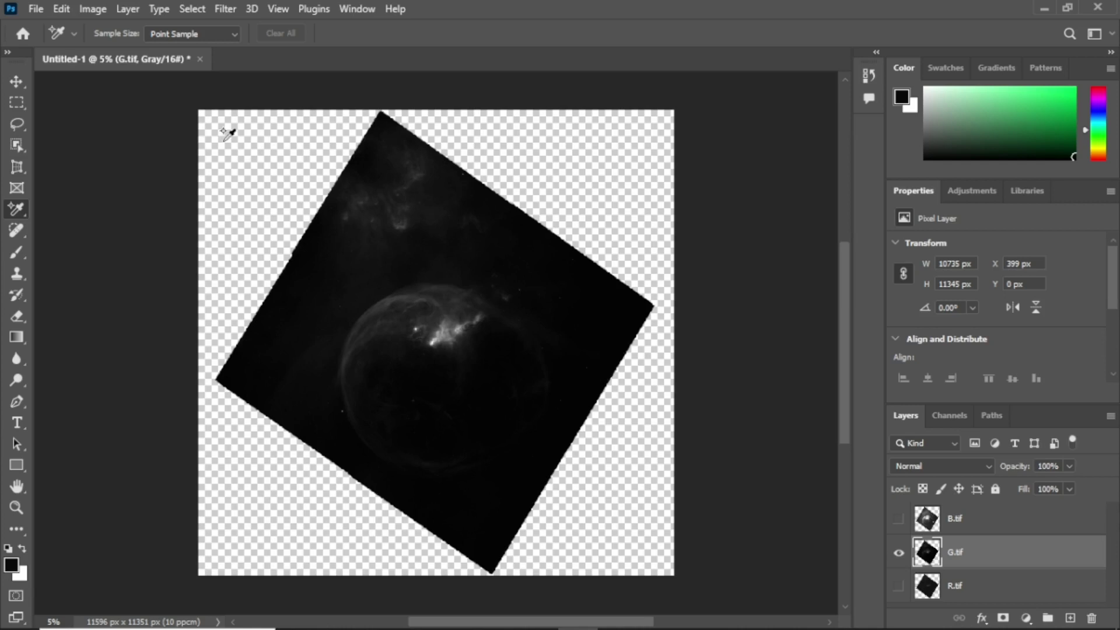
click(94, 10)
mouse_move(175, 53)
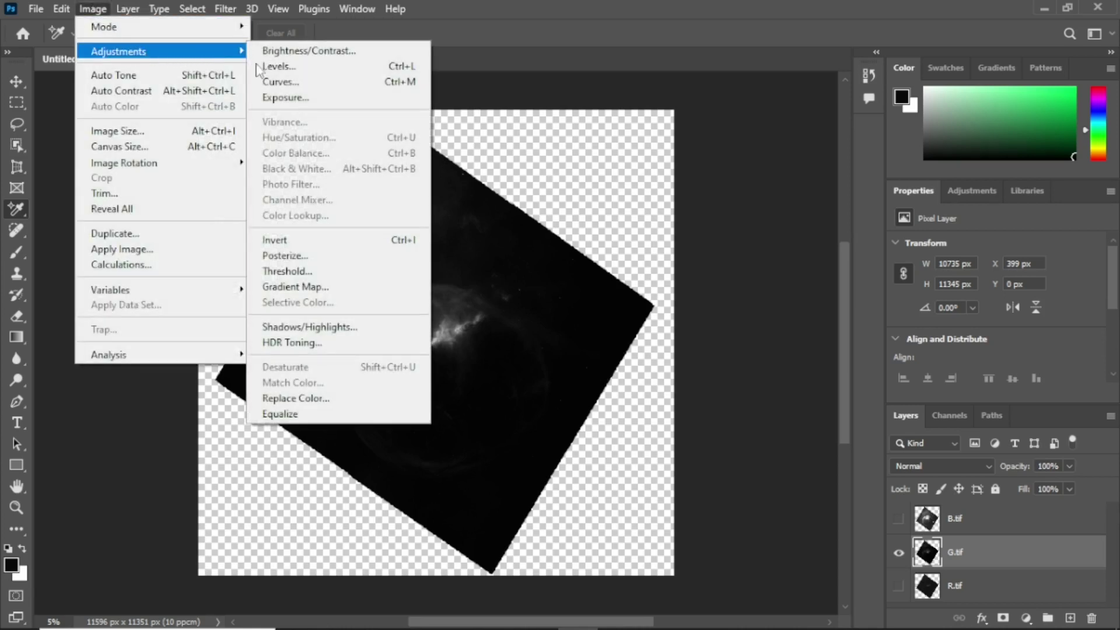
click(309, 84)
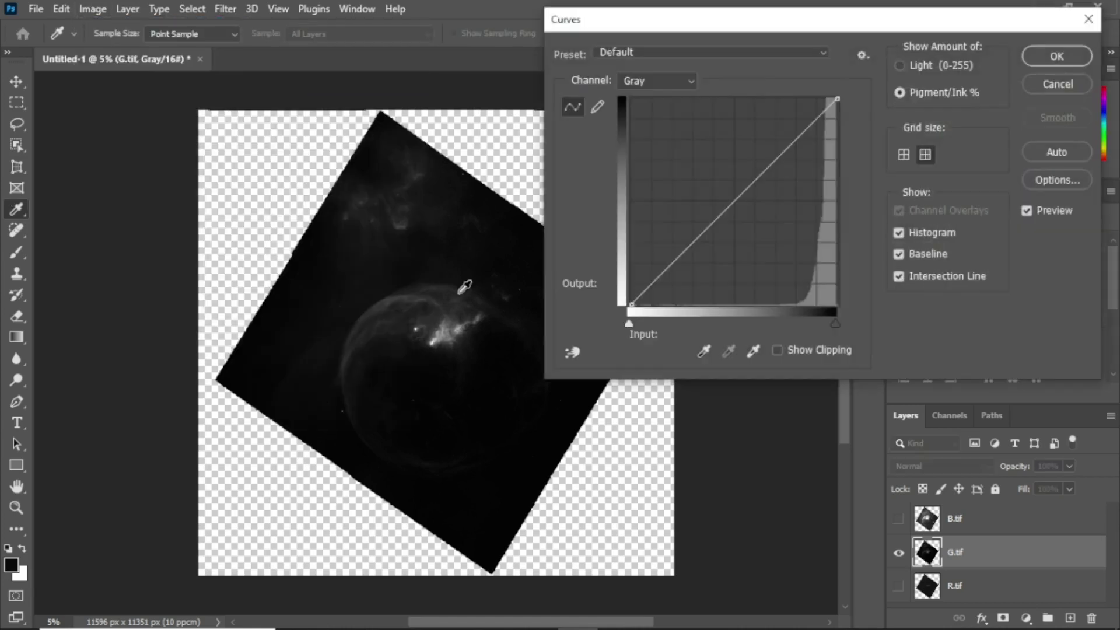
click(729, 203)
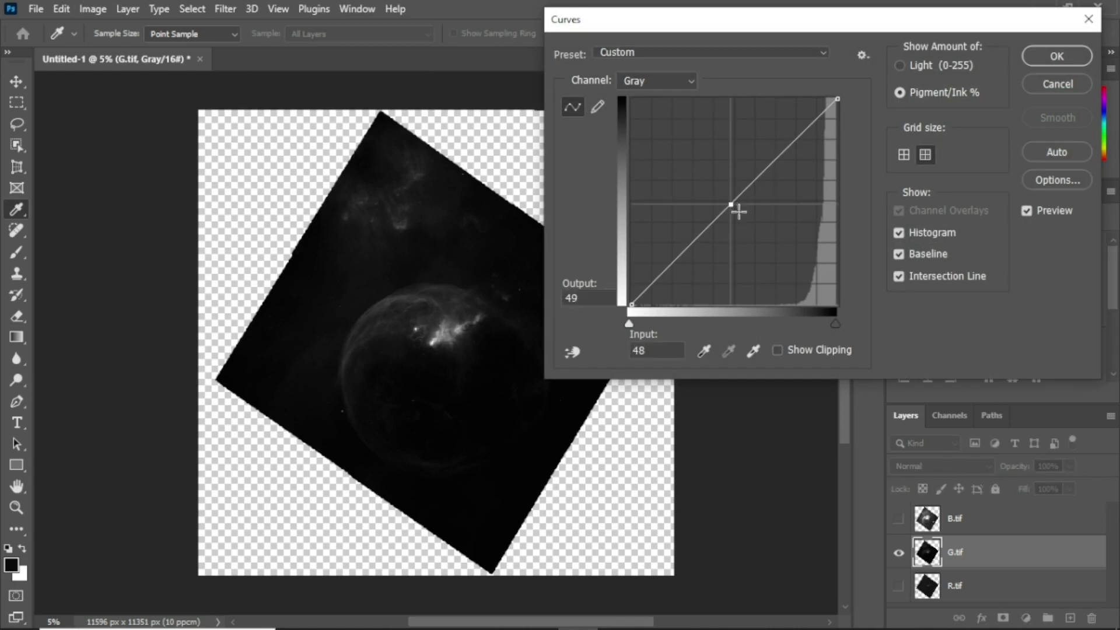
drag(740, 217, 759, 237)
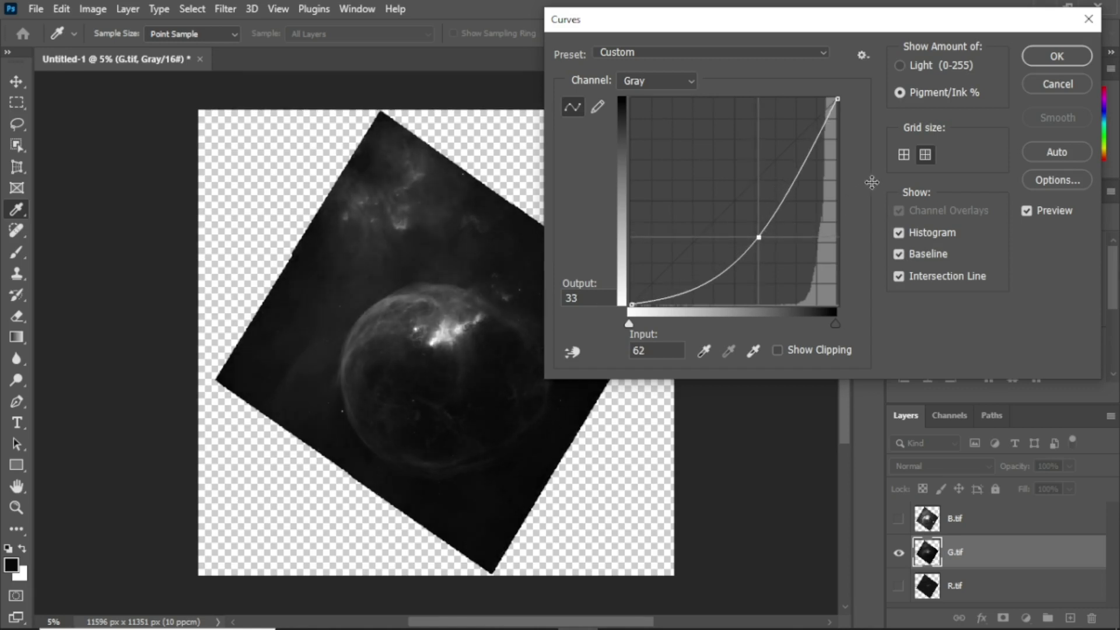
click(1049, 55)
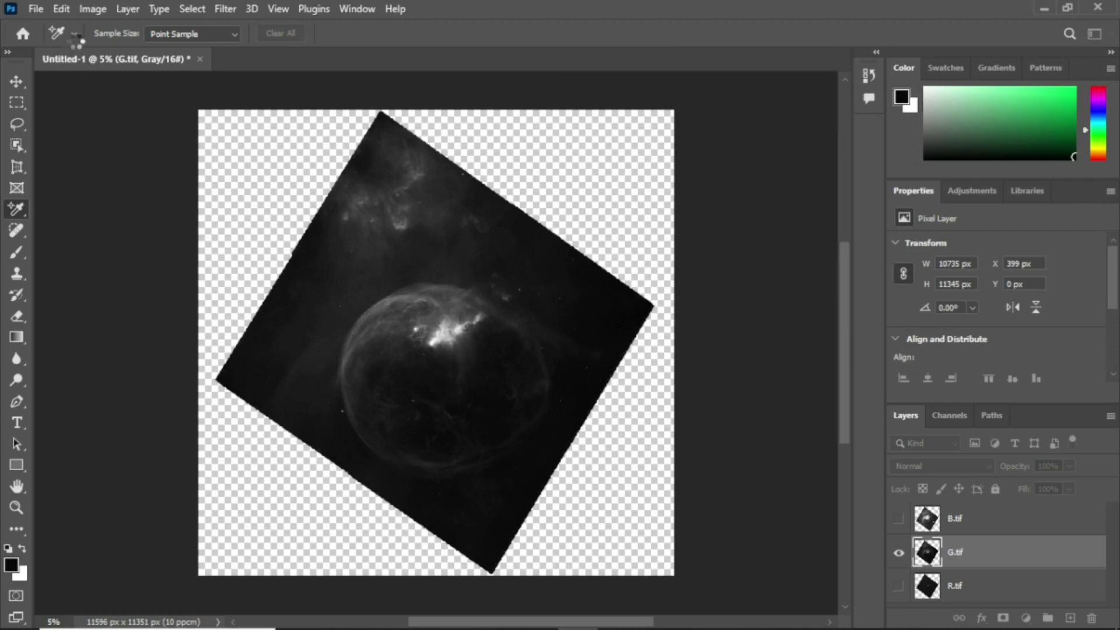
Step: Lower G.tif's Levels white input to 189
click(92, 9)
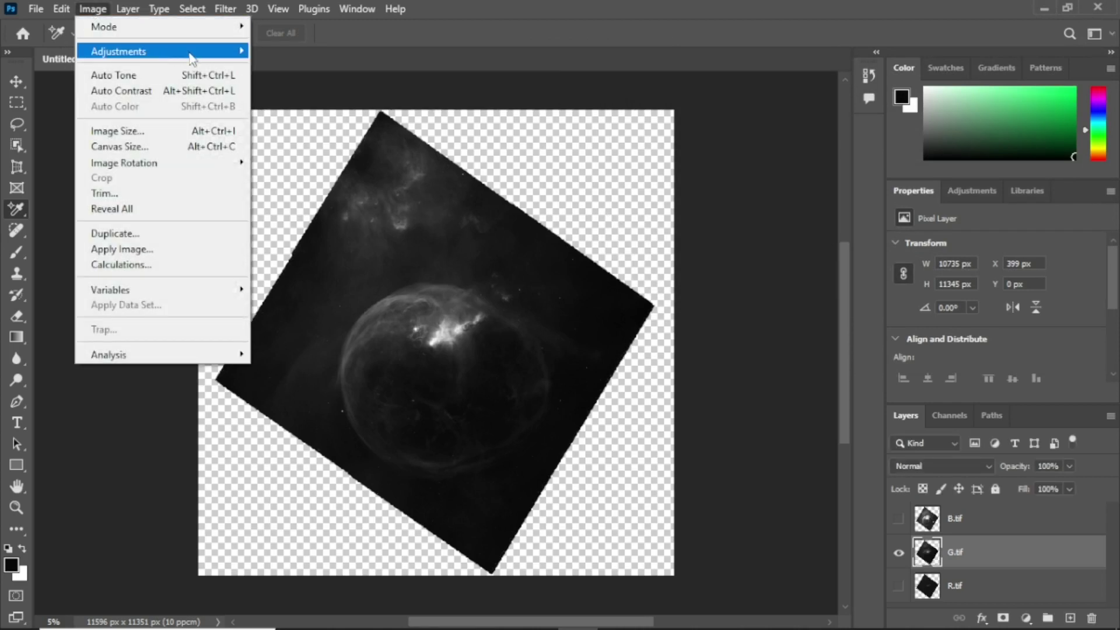
mouse_move(199, 54)
click(320, 70)
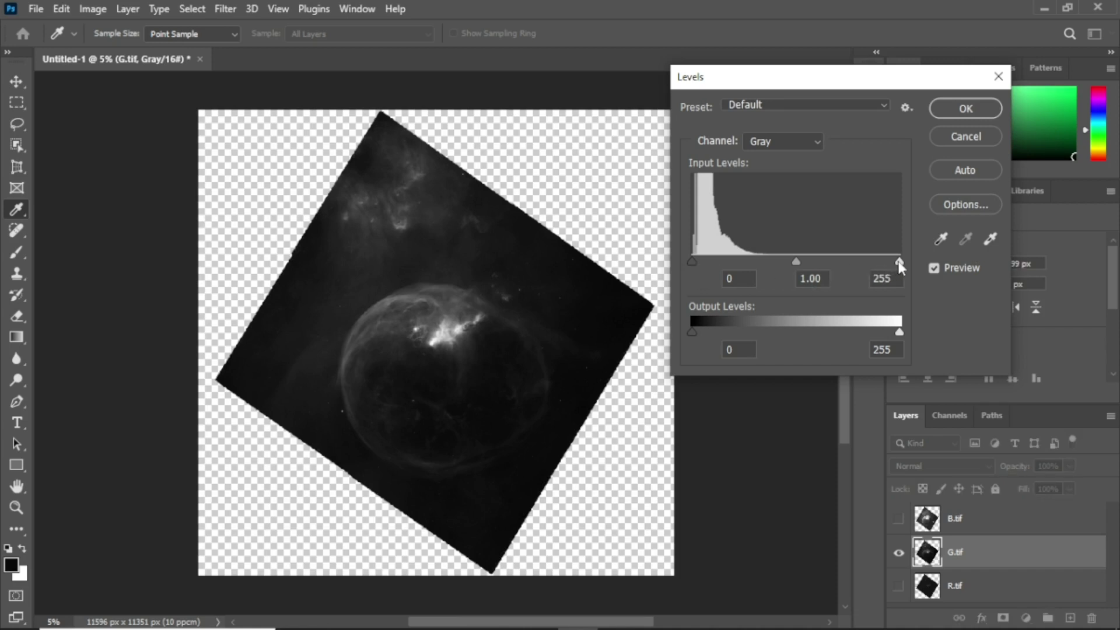
drag(897, 260, 841, 260)
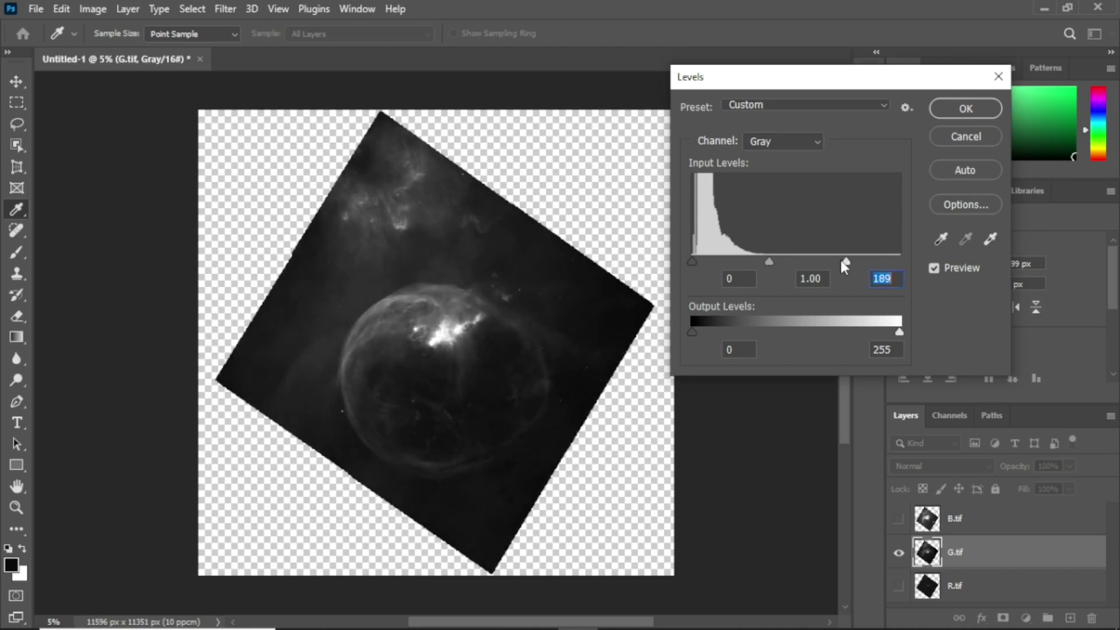
click(950, 109)
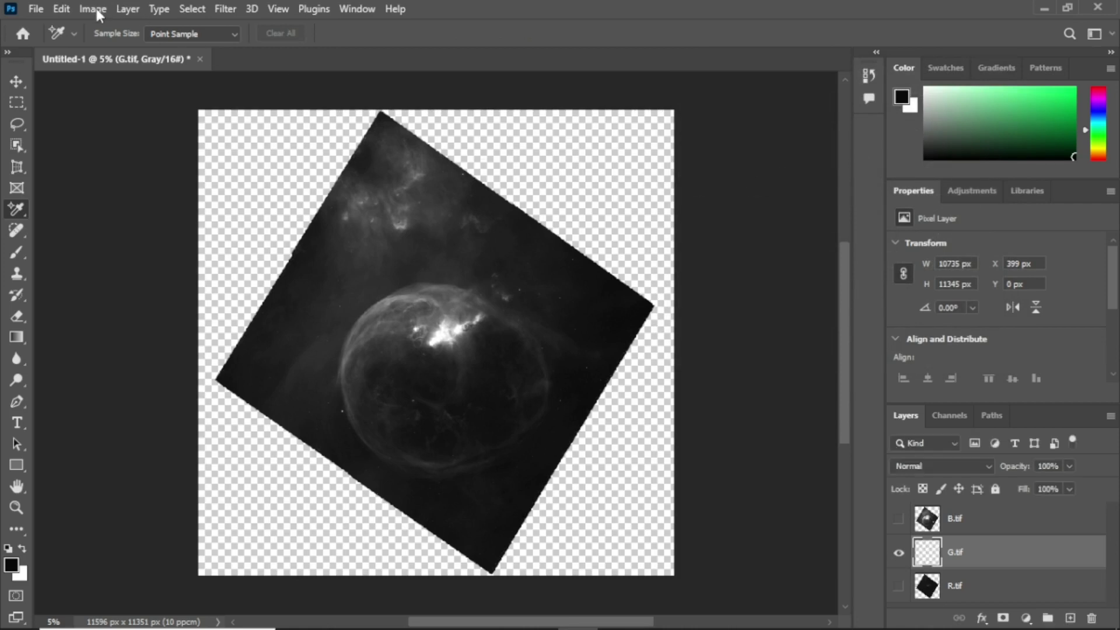
Step: Apply a second contrast curve to G.tif with a mid-curve control point
click(93, 9)
click(679, 146)
click(93, 9)
mouse_move(161, 53)
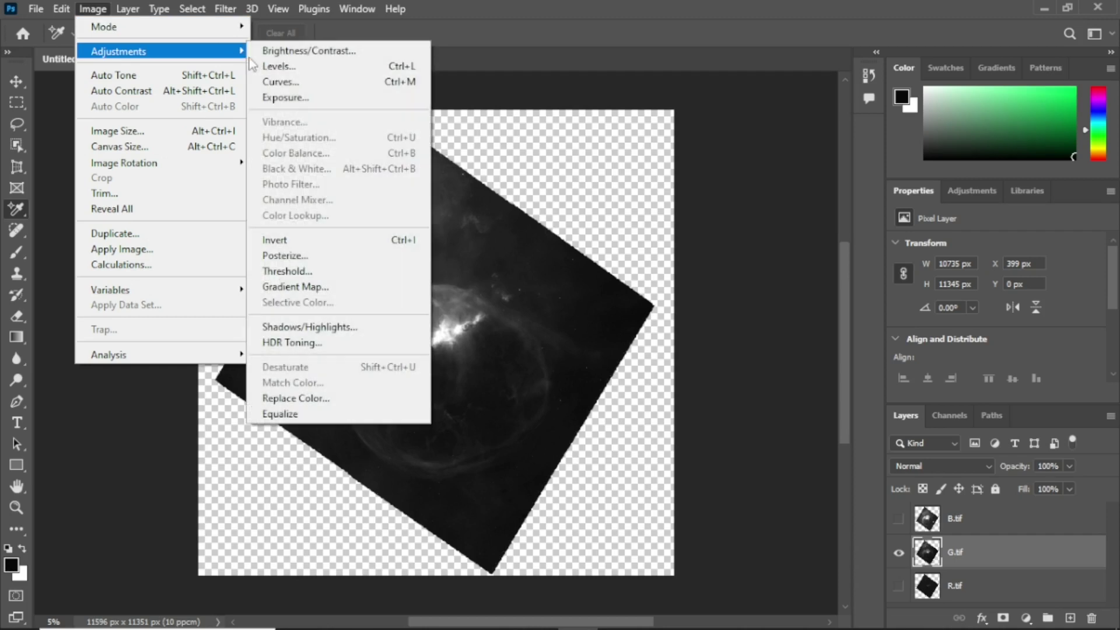
click(325, 82)
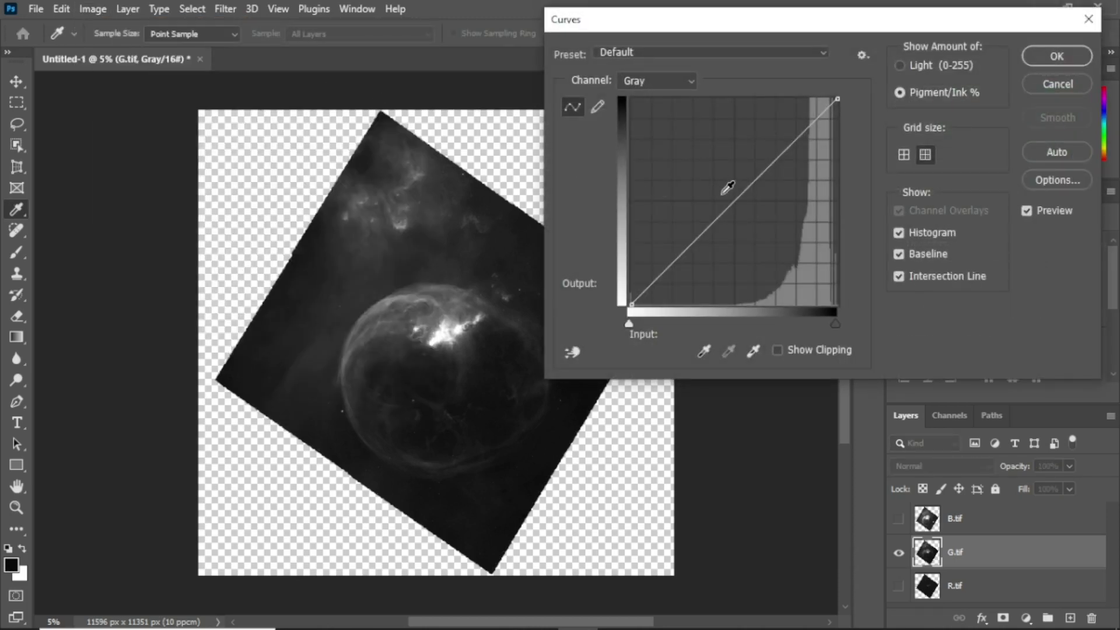
click(728, 210)
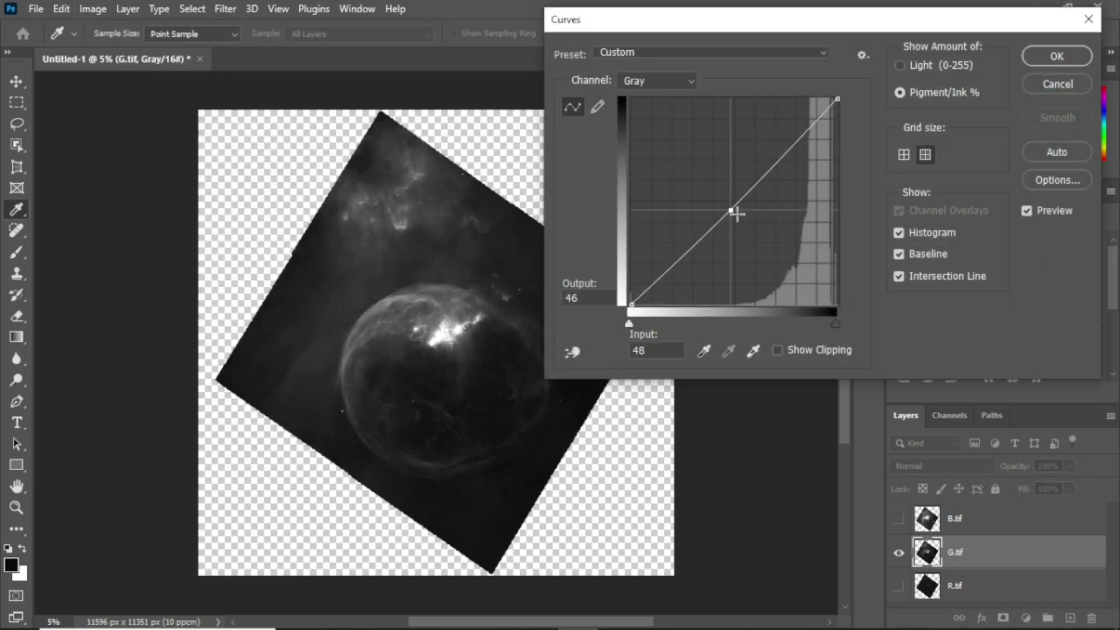
drag(741, 218, 748, 226)
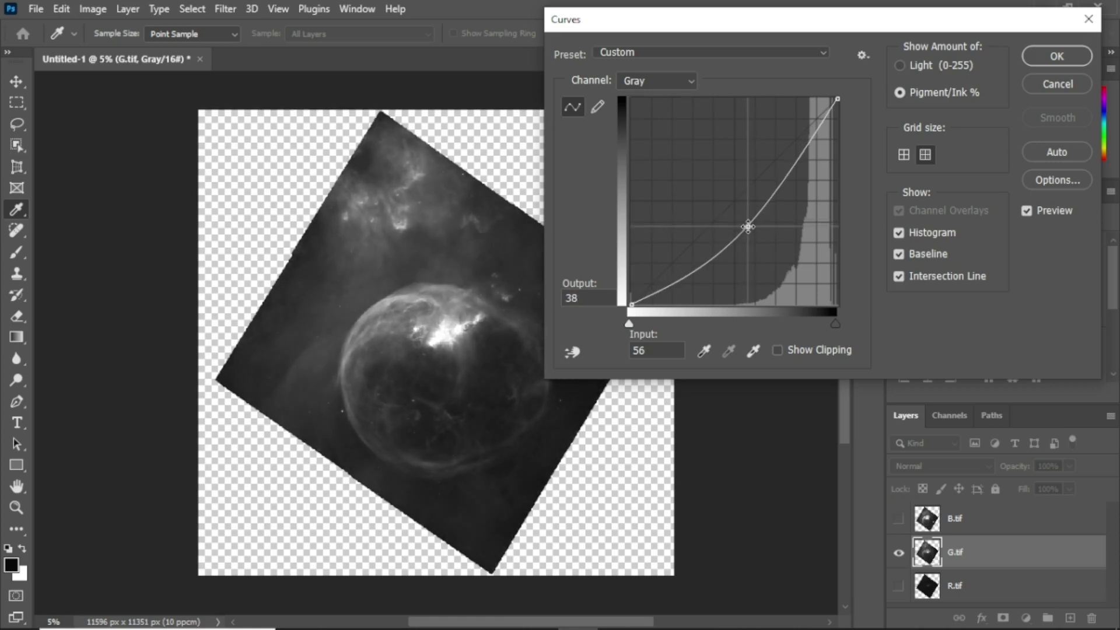
click(1052, 57)
Step: Set G.tif's Levels to input black 13 and white 183
click(92, 10)
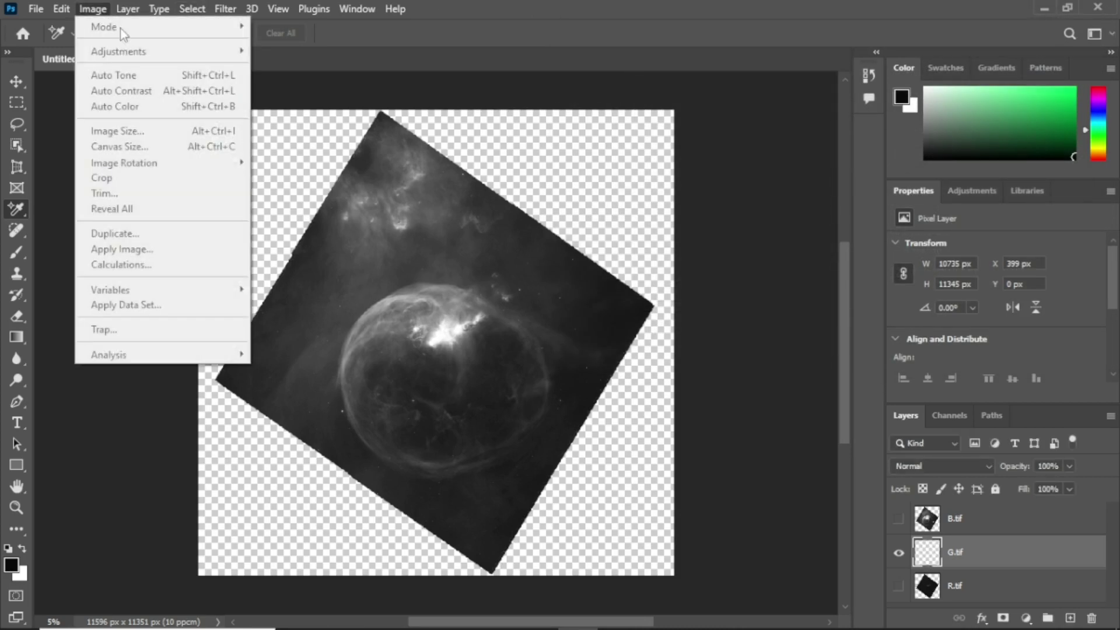
click(771, 175)
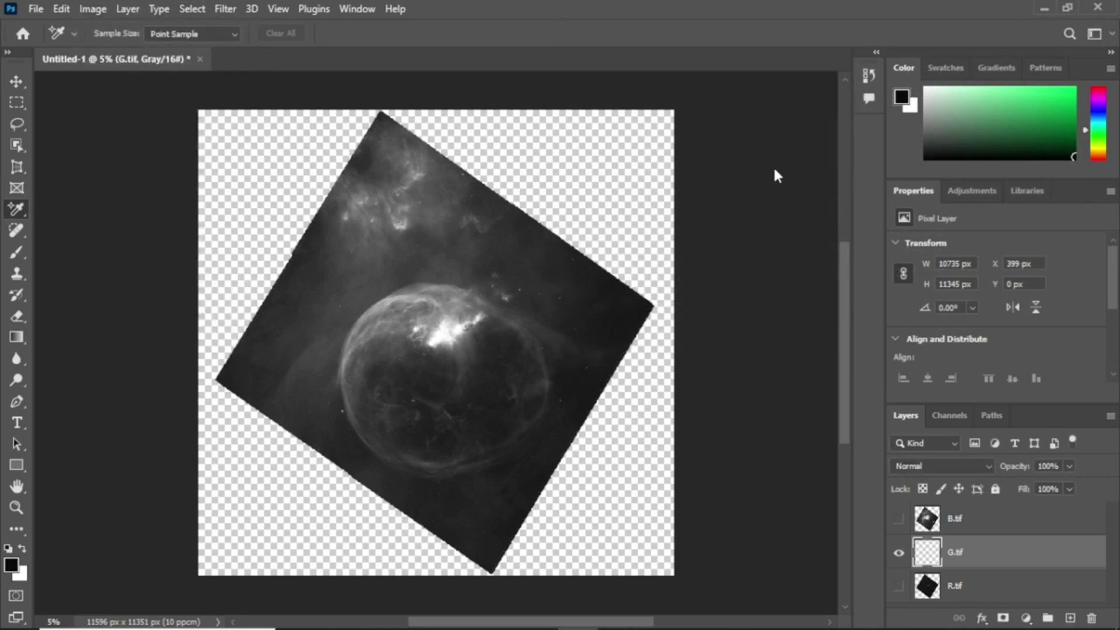
click(96, 10)
mouse_move(208, 52)
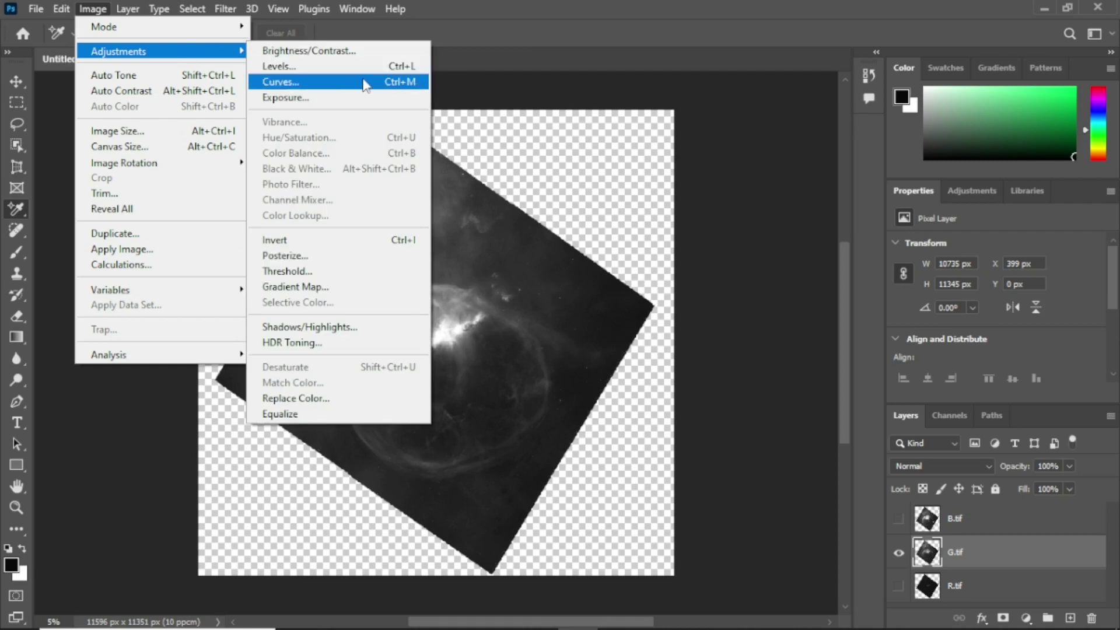
click(392, 66)
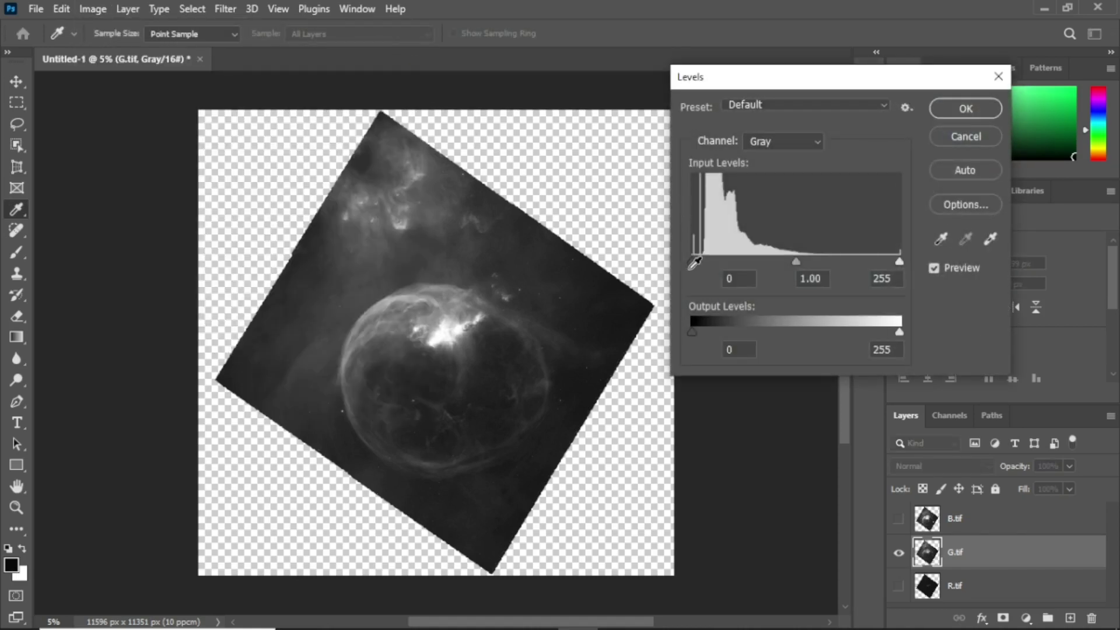
drag(693, 261, 702, 263)
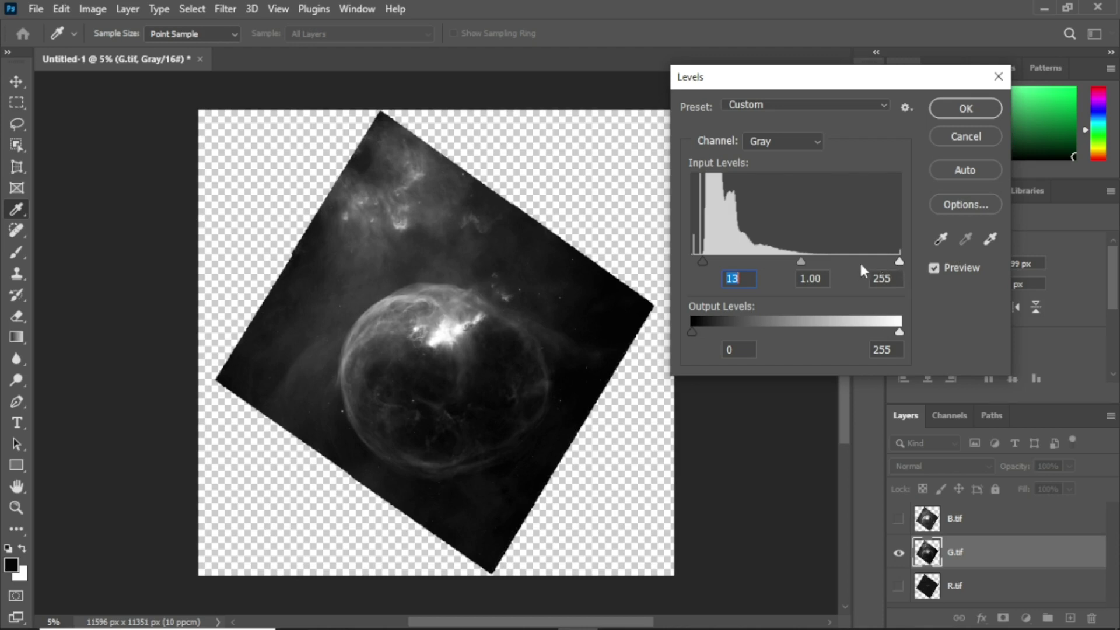
drag(898, 261, 845, 263)
click(970, 107)
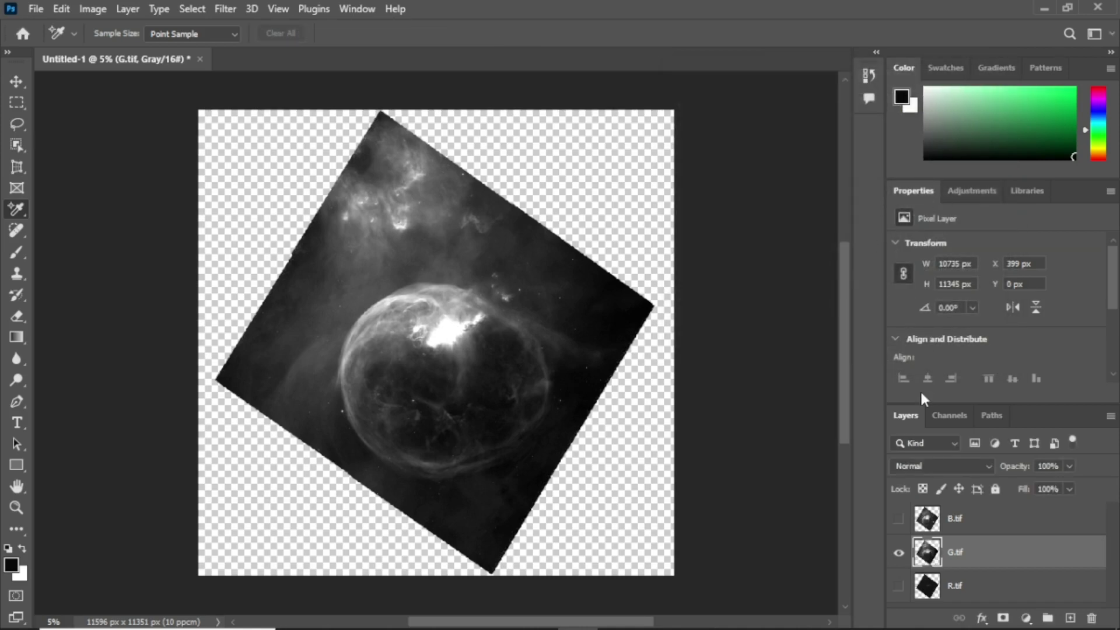
Step: Show and select R.tif, and hide G.tif
click(897, 586)
click(957, 585)
click(898, 554)
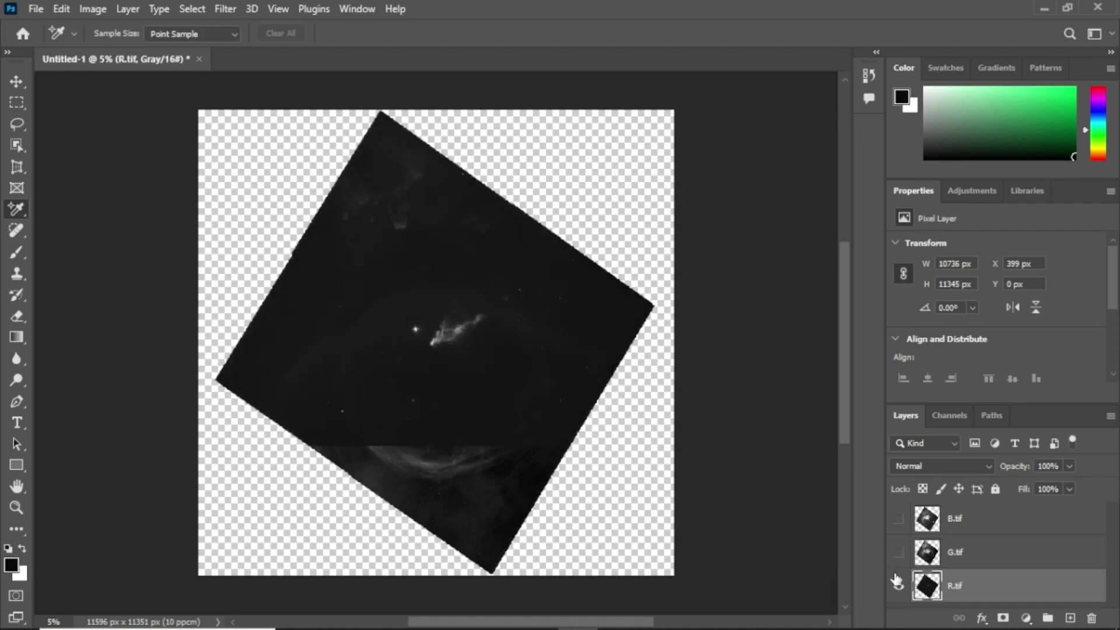
click(94, 9)
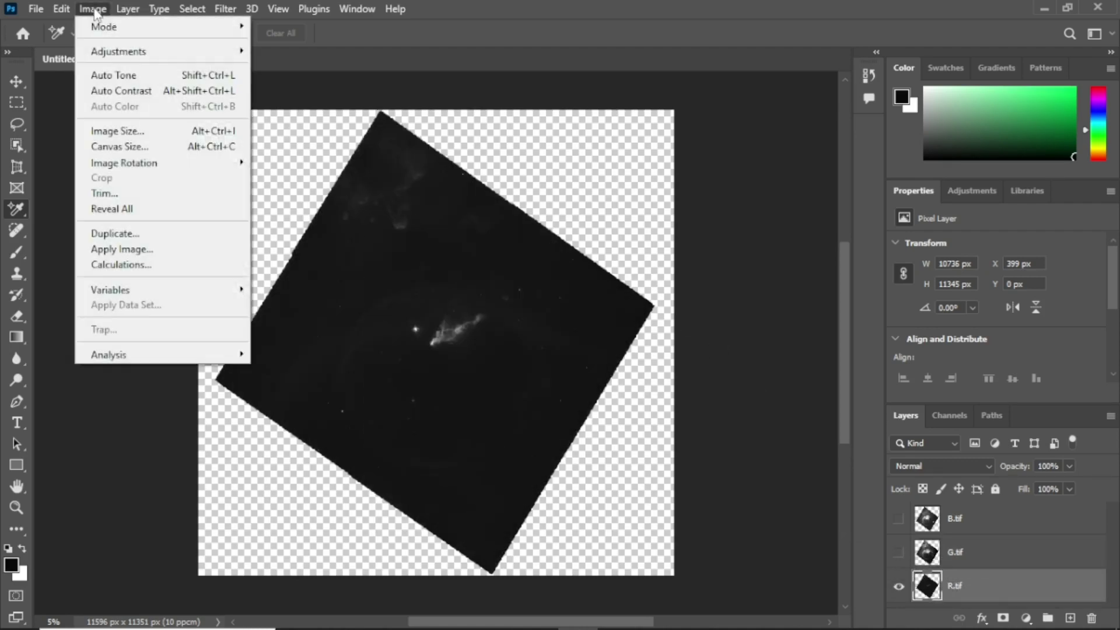
Step: Give R.tif a Curves adjustment with a sagging midpoint
mouse_move(239, 56)
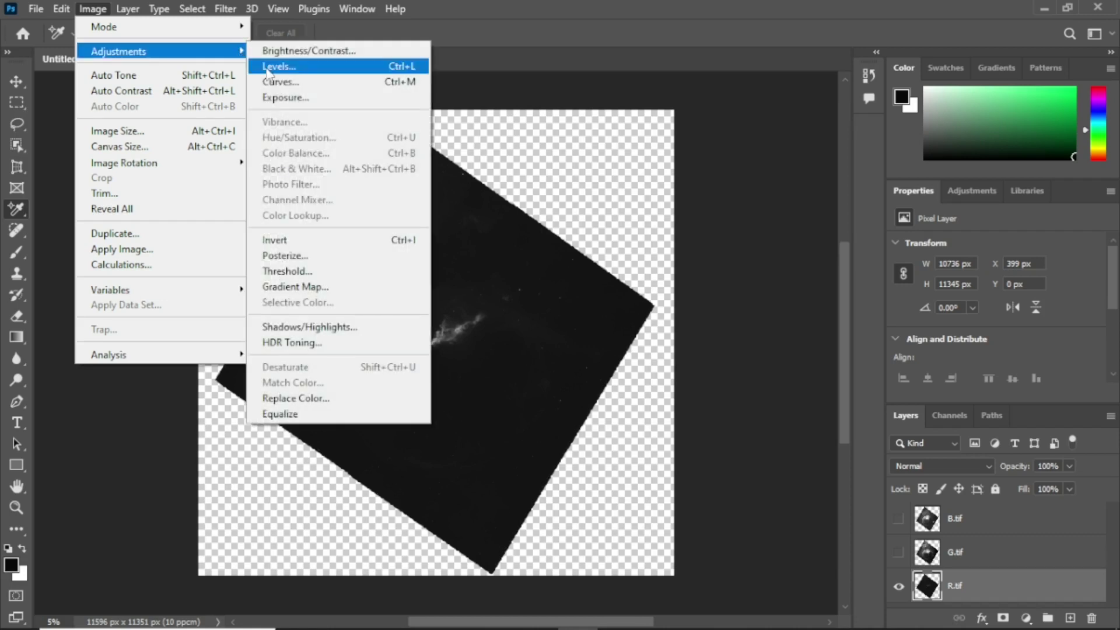
click(315, 83)
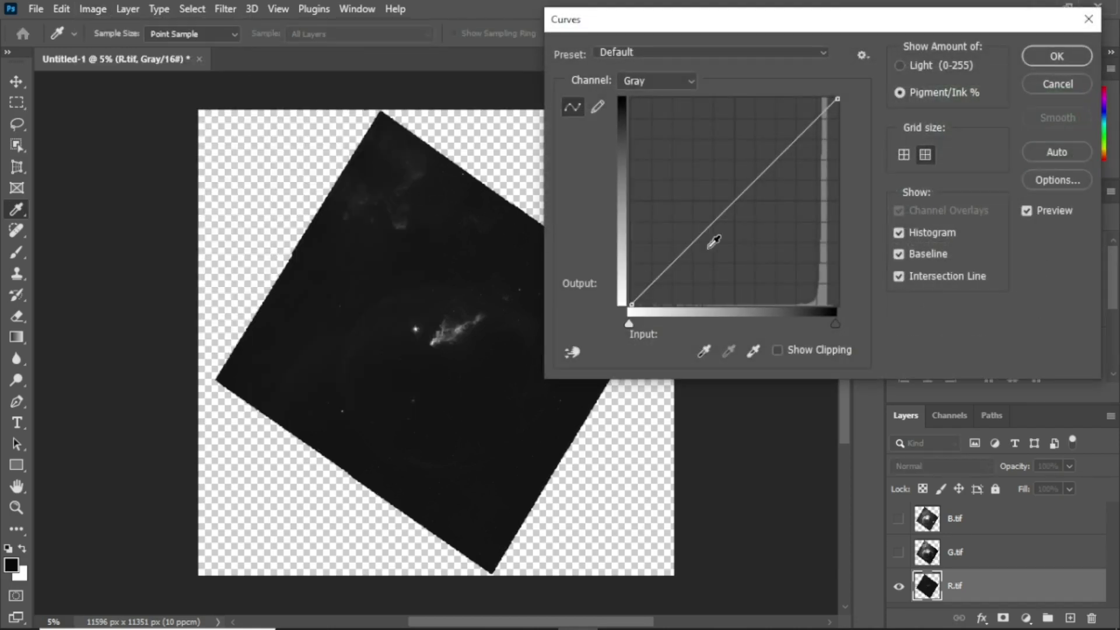
drag(730, 203, 774, 226)
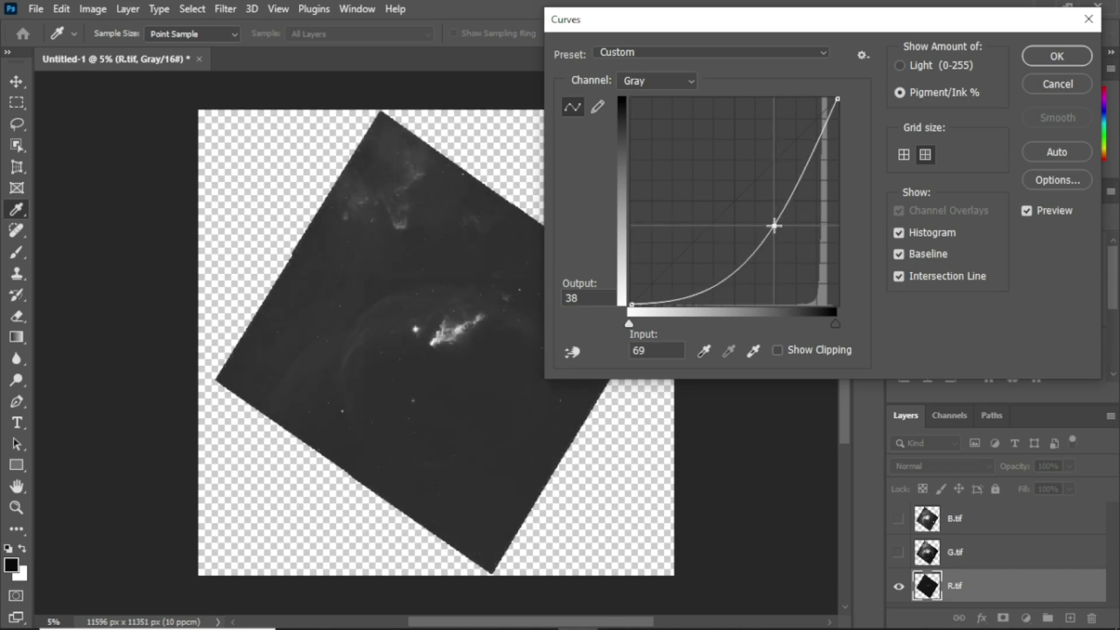
click(1057, 56)
Step: Set R.tif's Levels to input black 27 and white 97
click(88, 9)
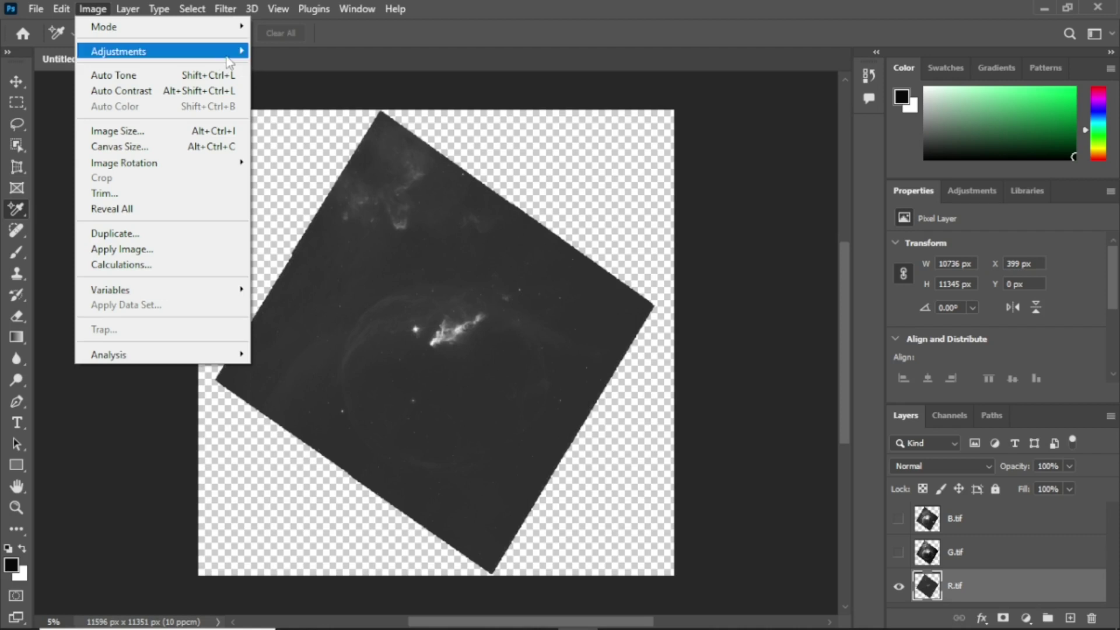
mouse_move(240, 54)
click(290, 70)
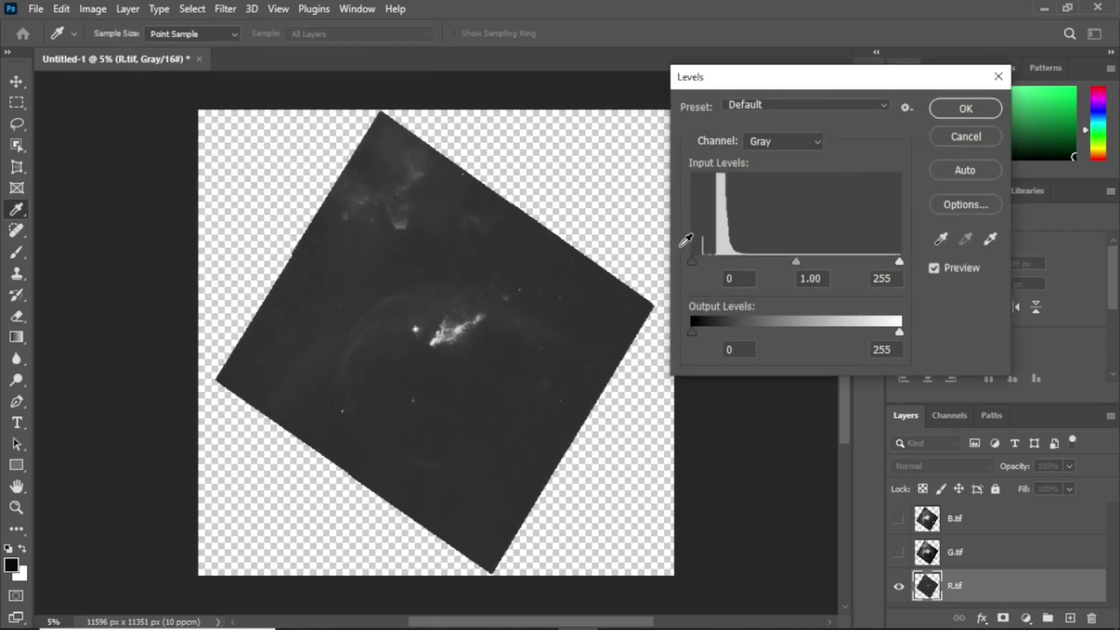
drag(694, 263, 714, 261)
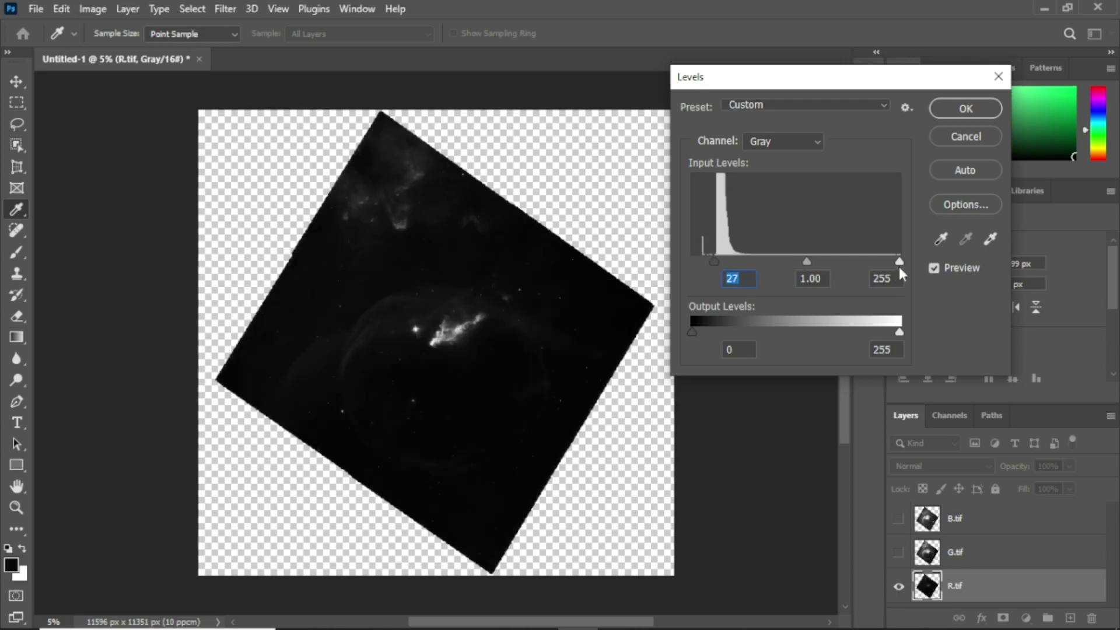
drag(899, 262, 771, 265)
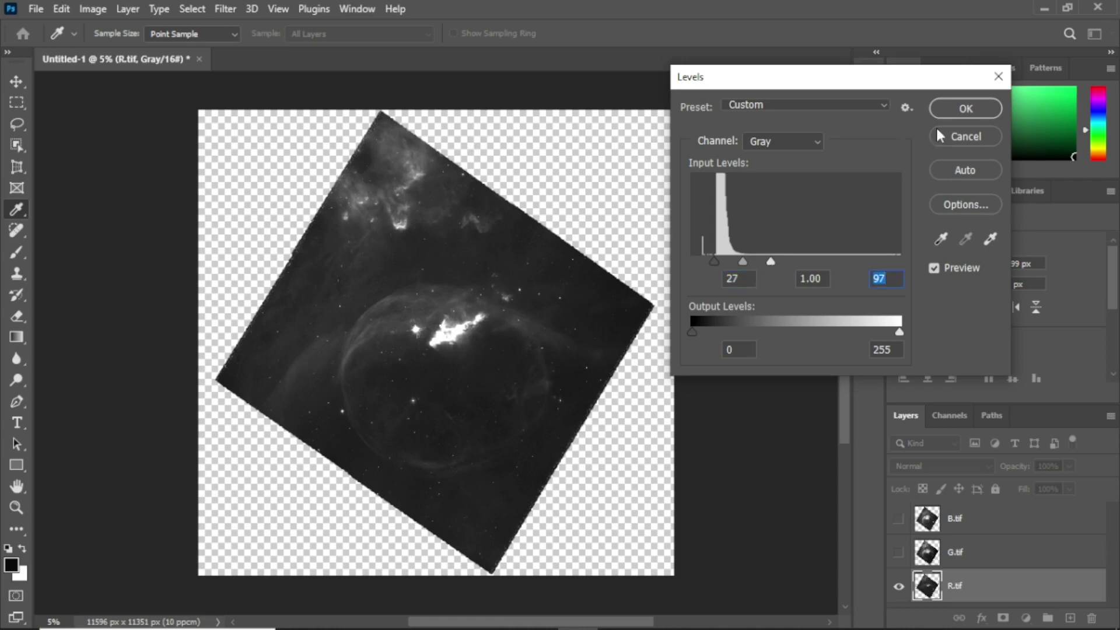
click(962, 108)
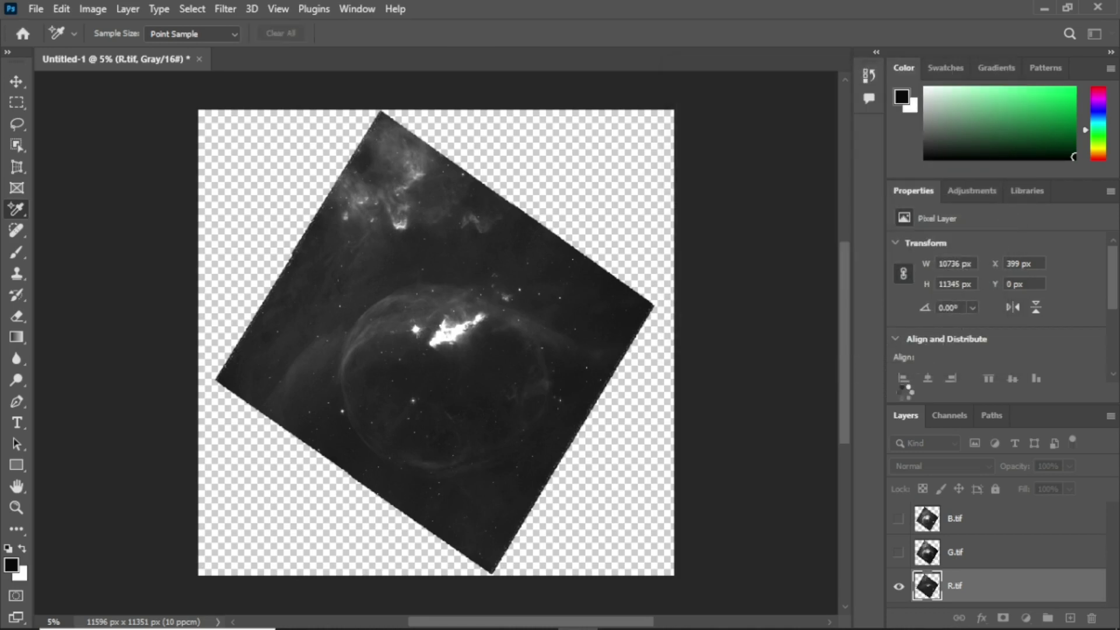
Step: Apply a second Curves adjustment to R.tif, bending the midpoint down
click(100, 9)
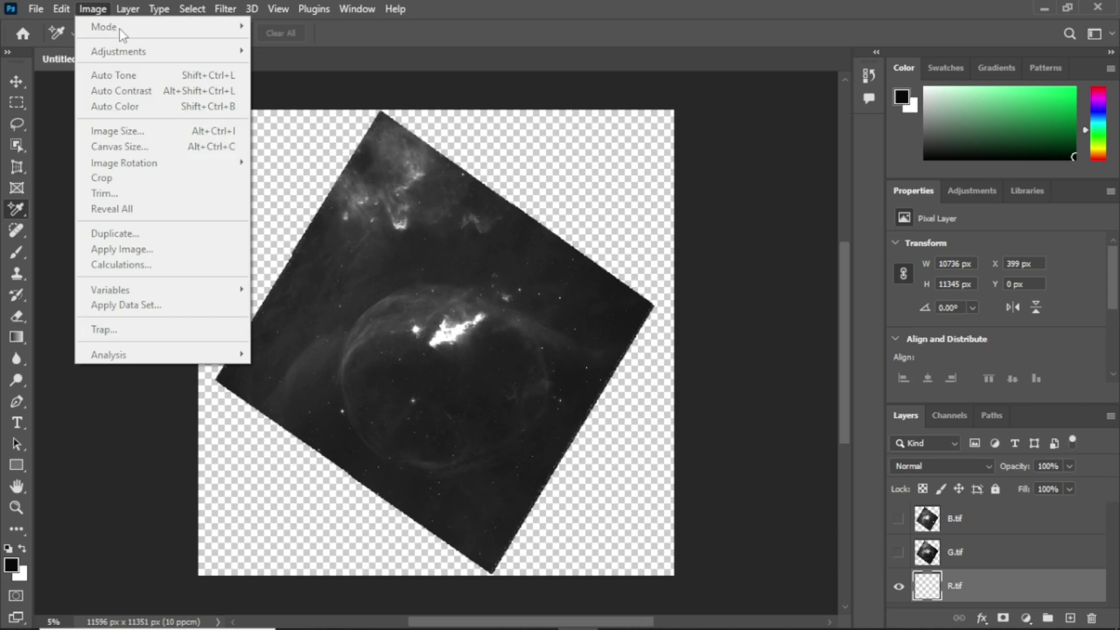
click(87, 8)
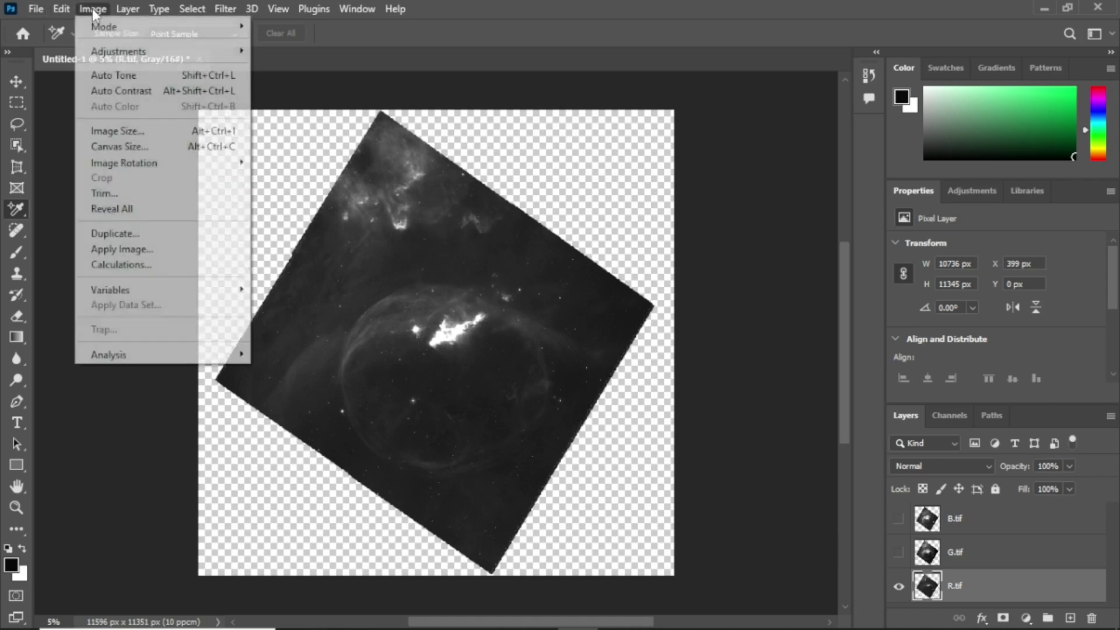
mouse_move(173, 55)
click(315, 80)
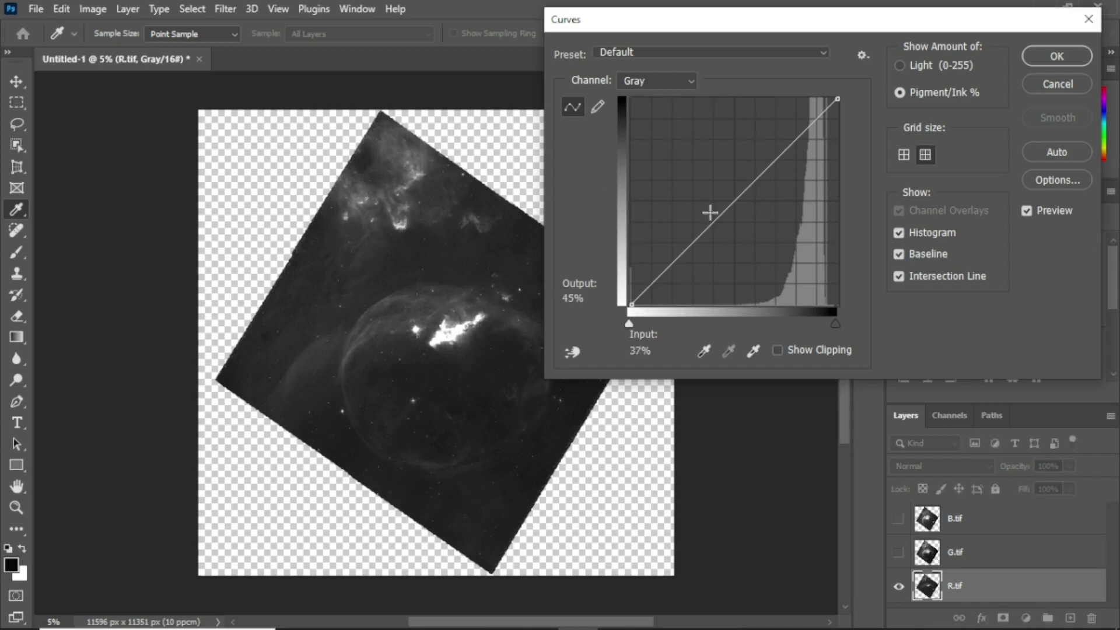
drag(725, 209, 754, 238)
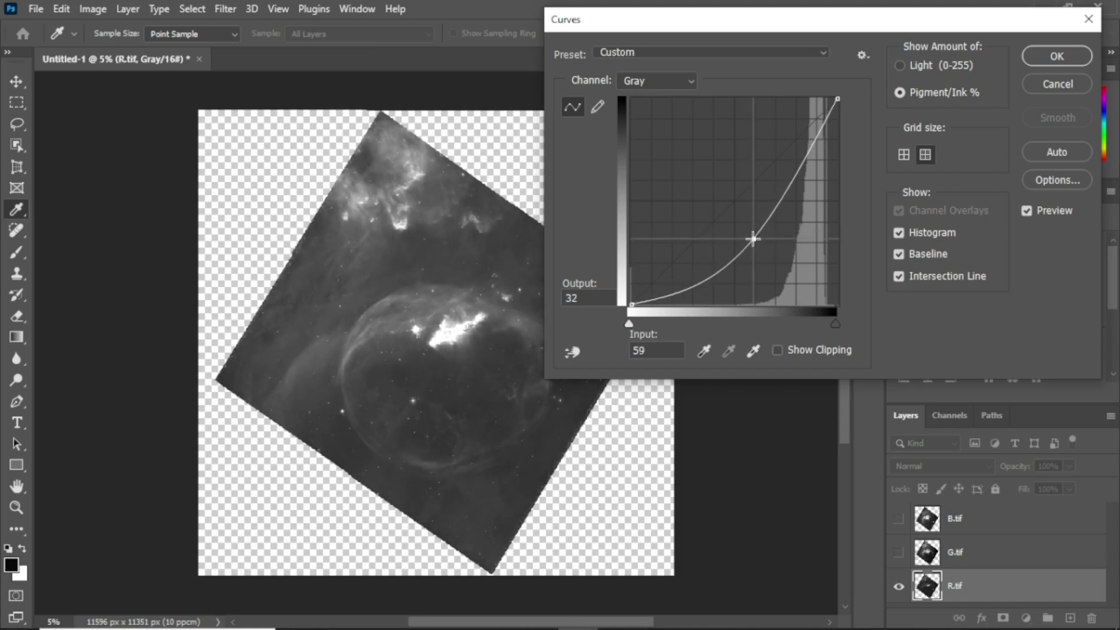
click(1058, 56)
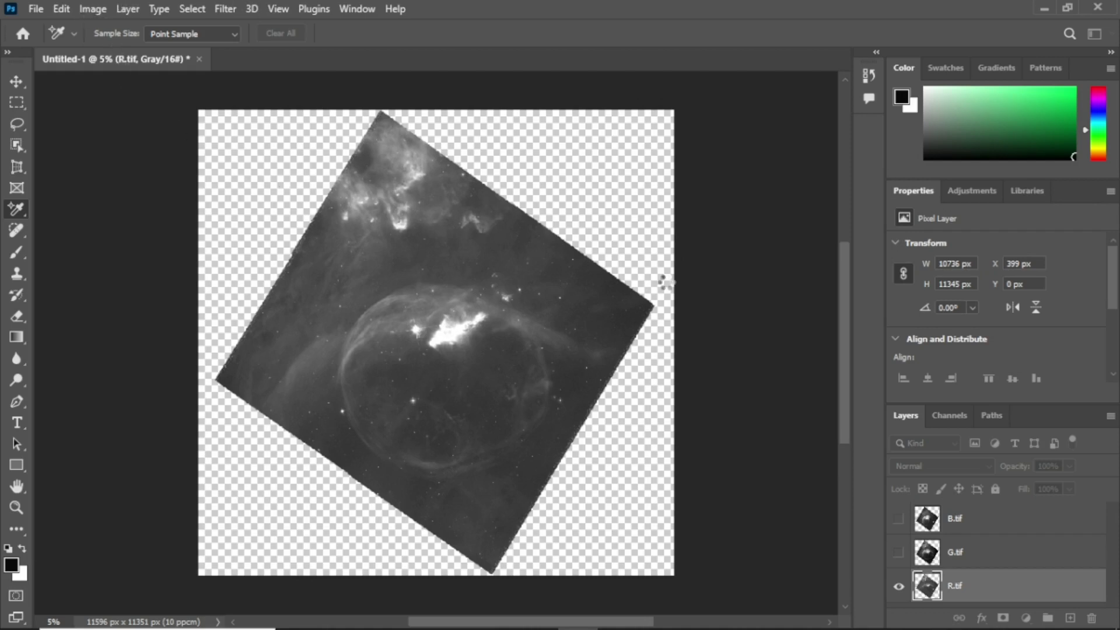
Step: Set R.tif's Levels to input black 26 and white 188
key(alt+i)
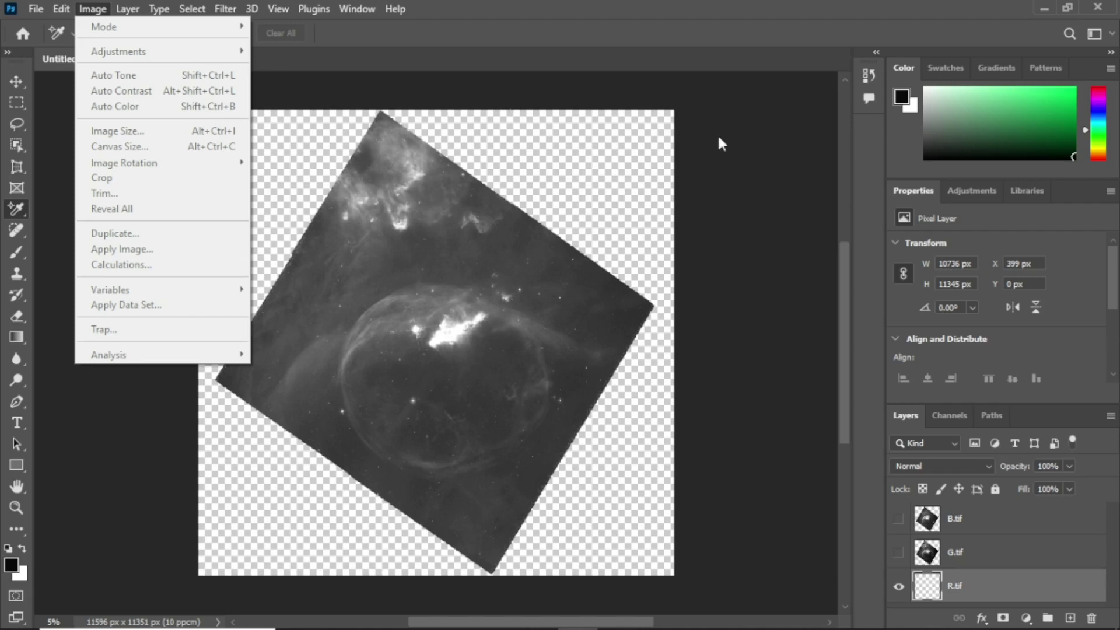
key(Escape)
click(100, 9)
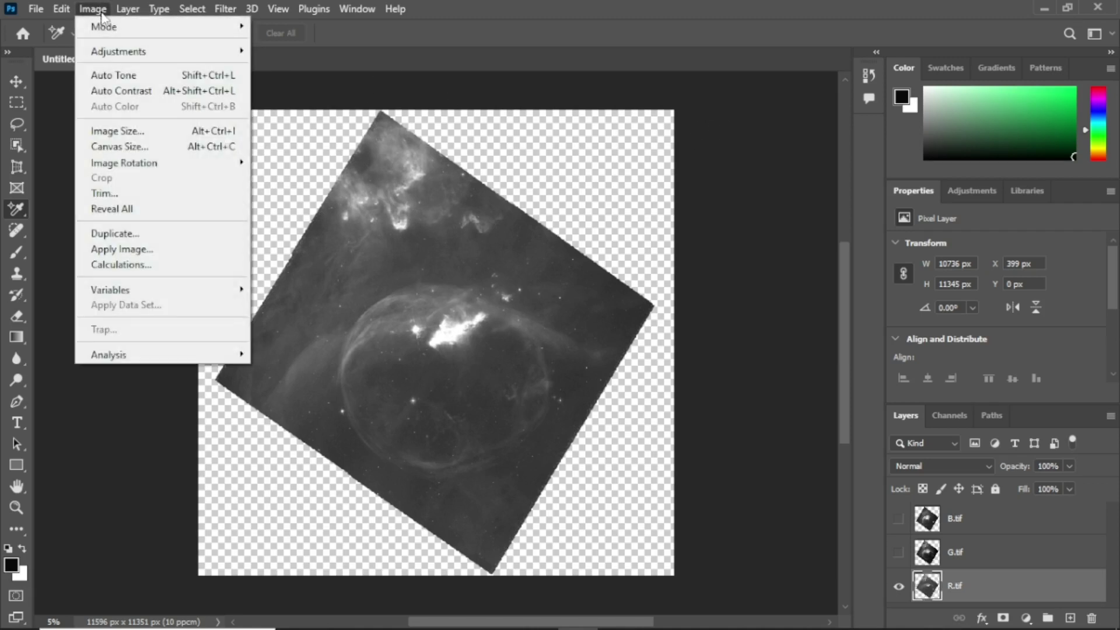
mouse_move(242, 51)
click(330, 67)
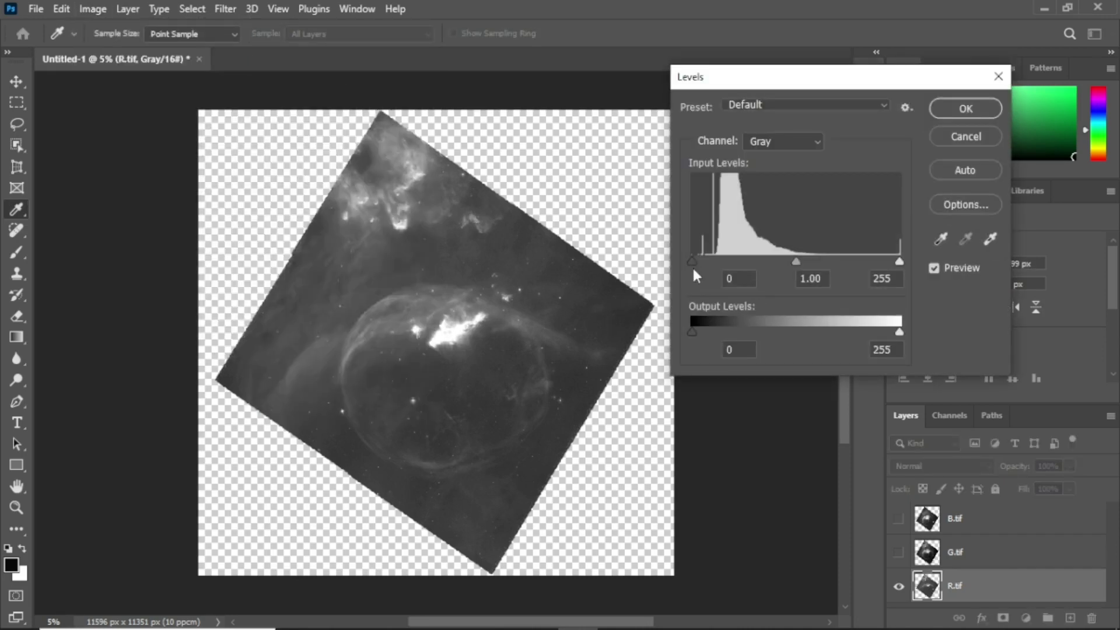
drag(692, 262, 712, 259)
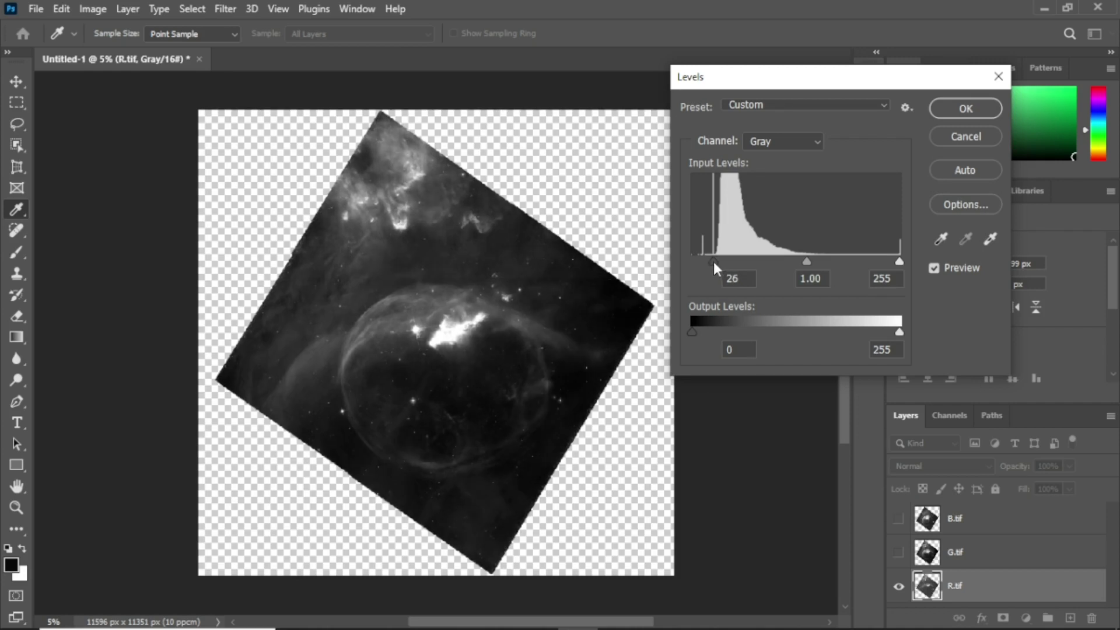
drag(896, 261, 844, 266)
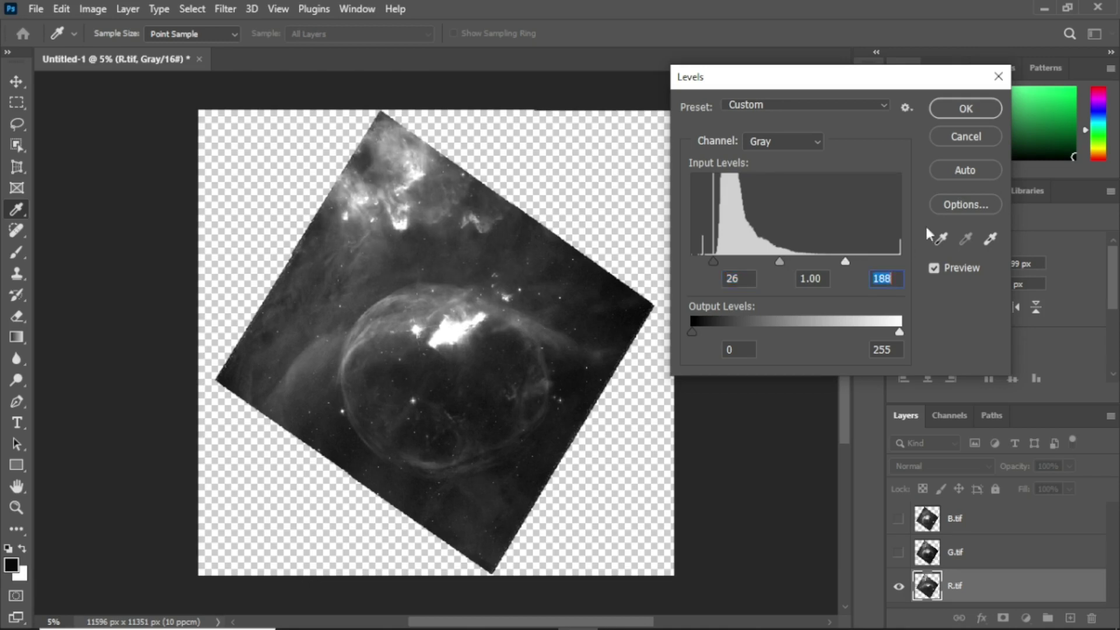
click(962, 110)
Step: Show G.tif and B.tif, convert to RGB Color without merging, then hide G.tif
mouse_move(834, 621)
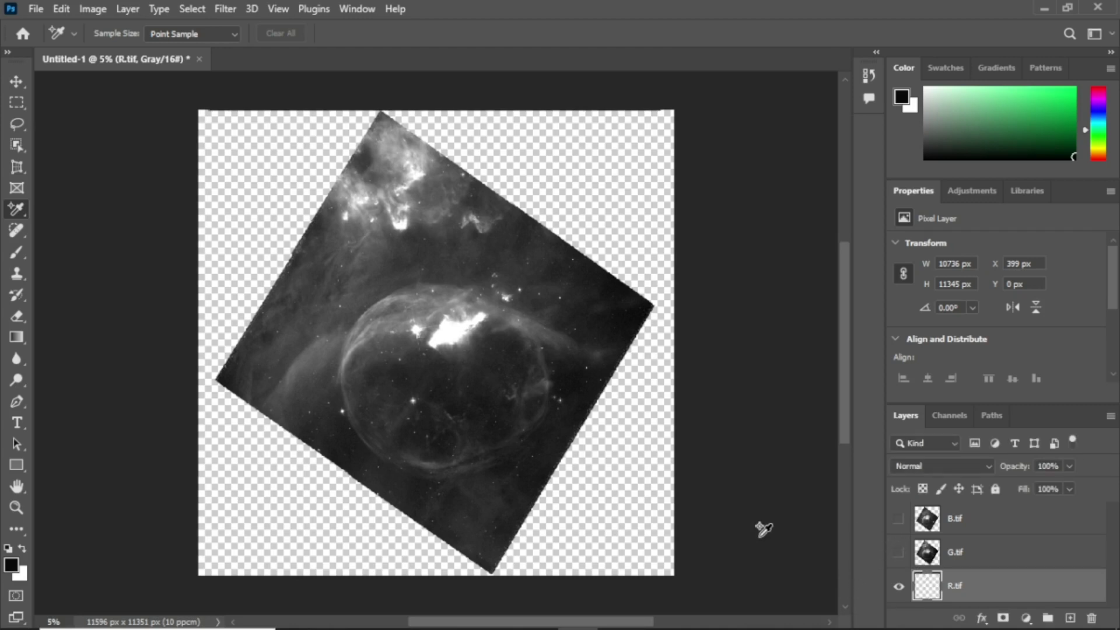
click(900, 552)
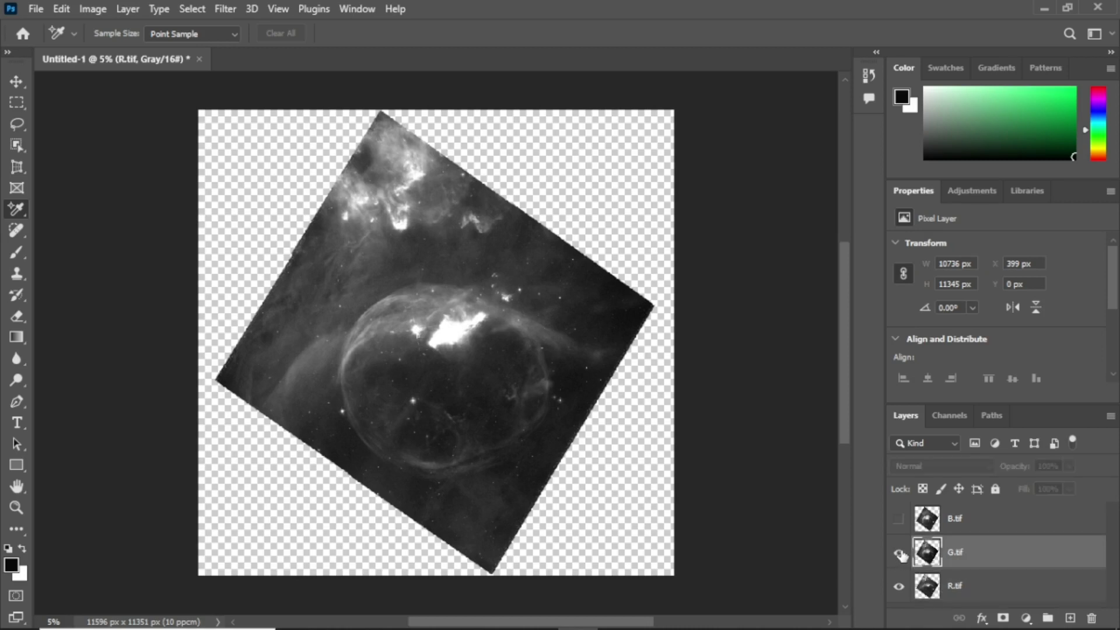
click(898, 519)
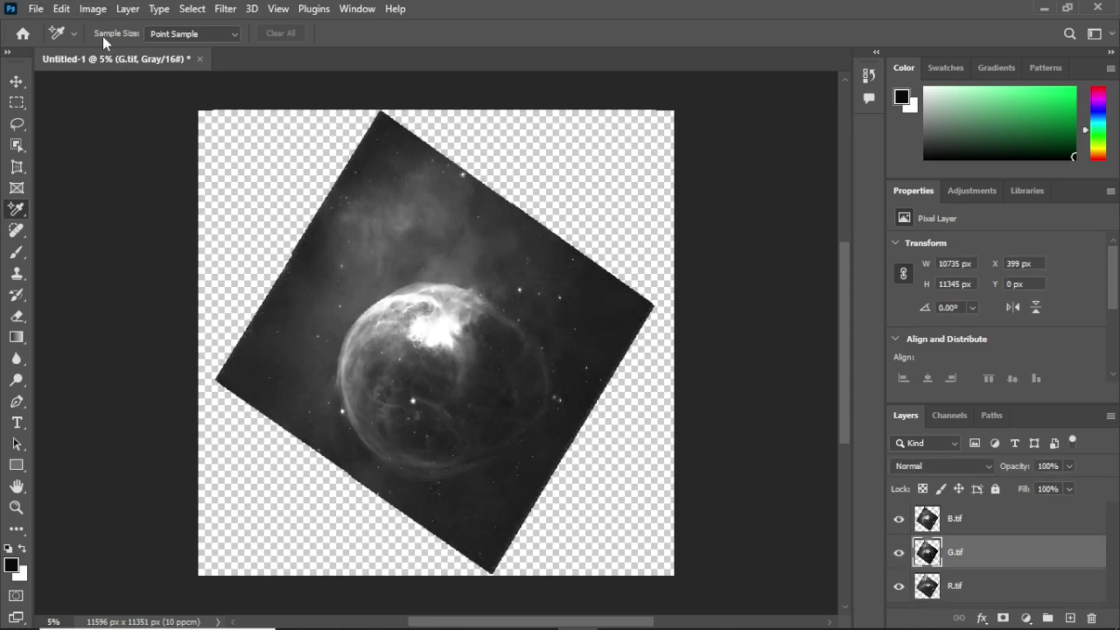
click(96, 9)
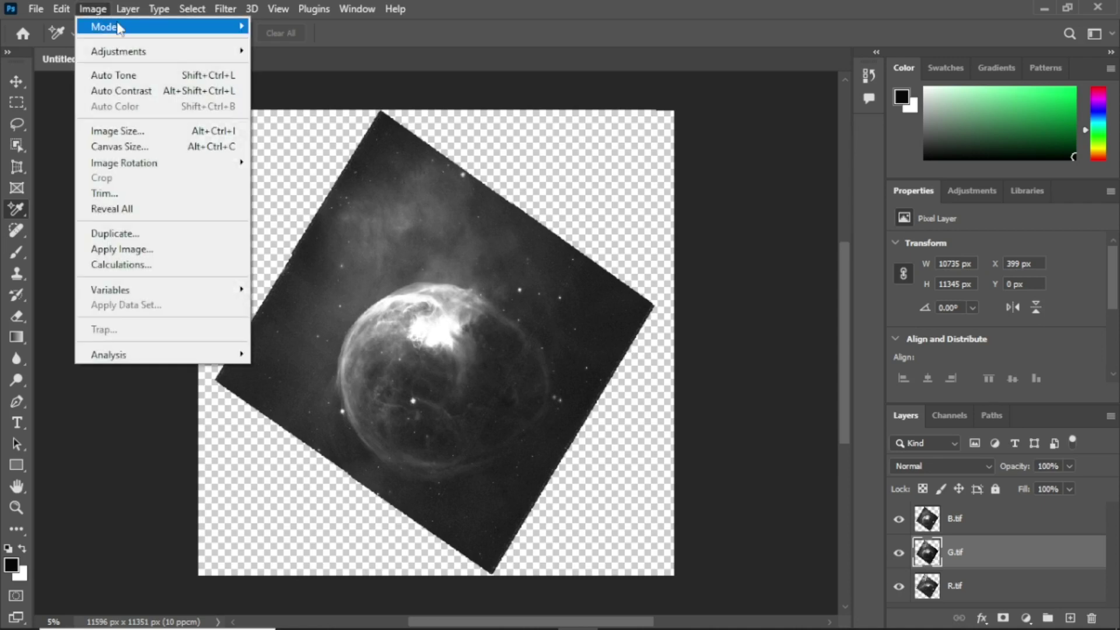
mouse_move(198, 28)
click(309, 89)
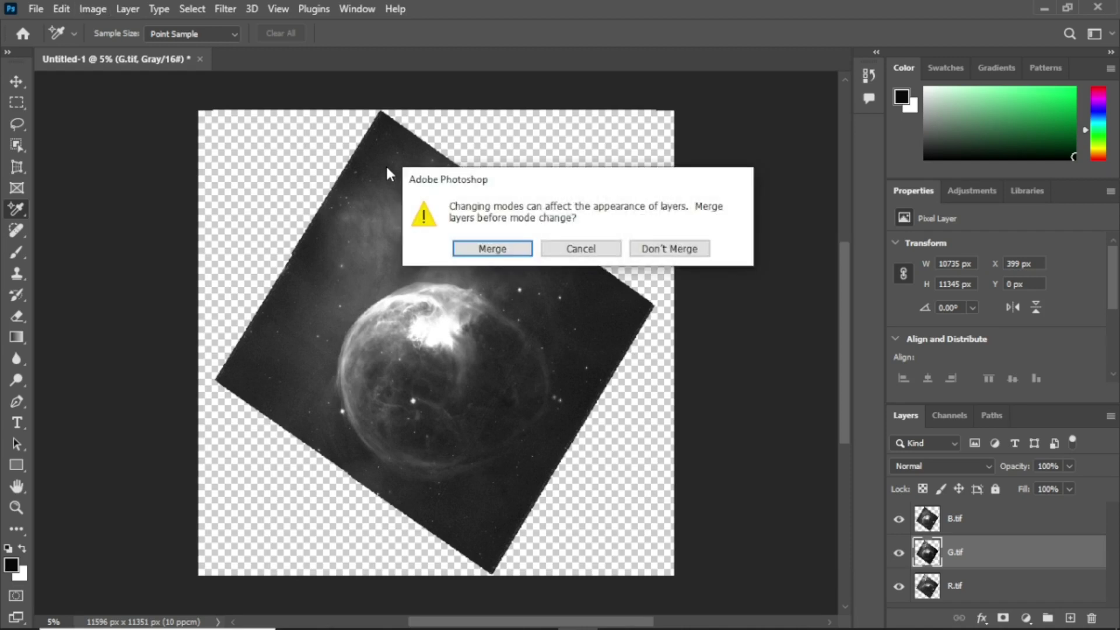
click(649, 256)
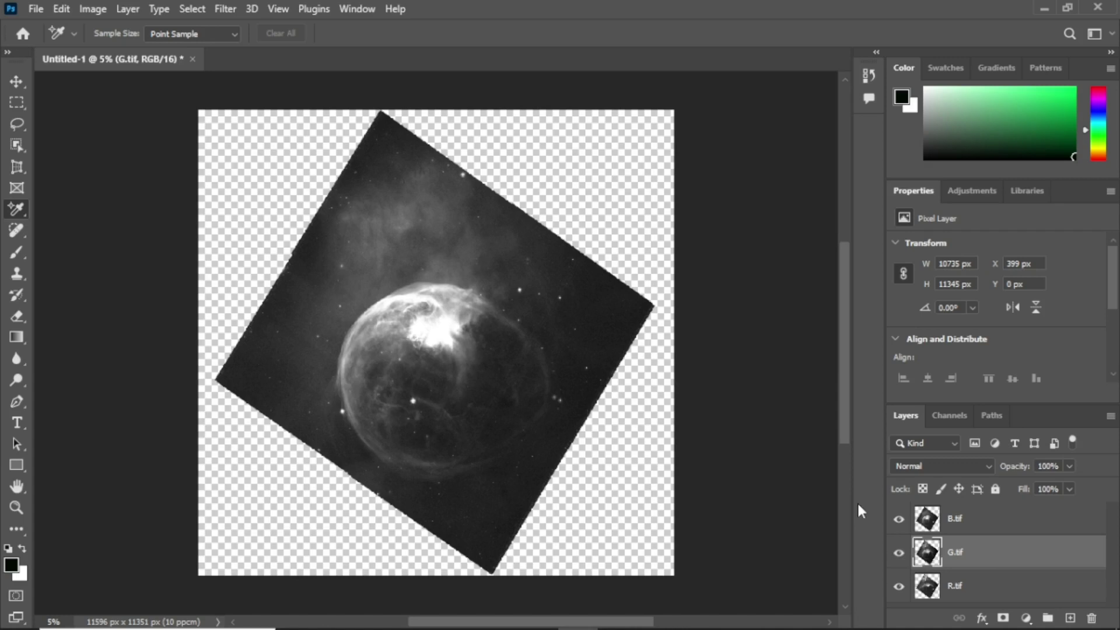
click(899, 553)
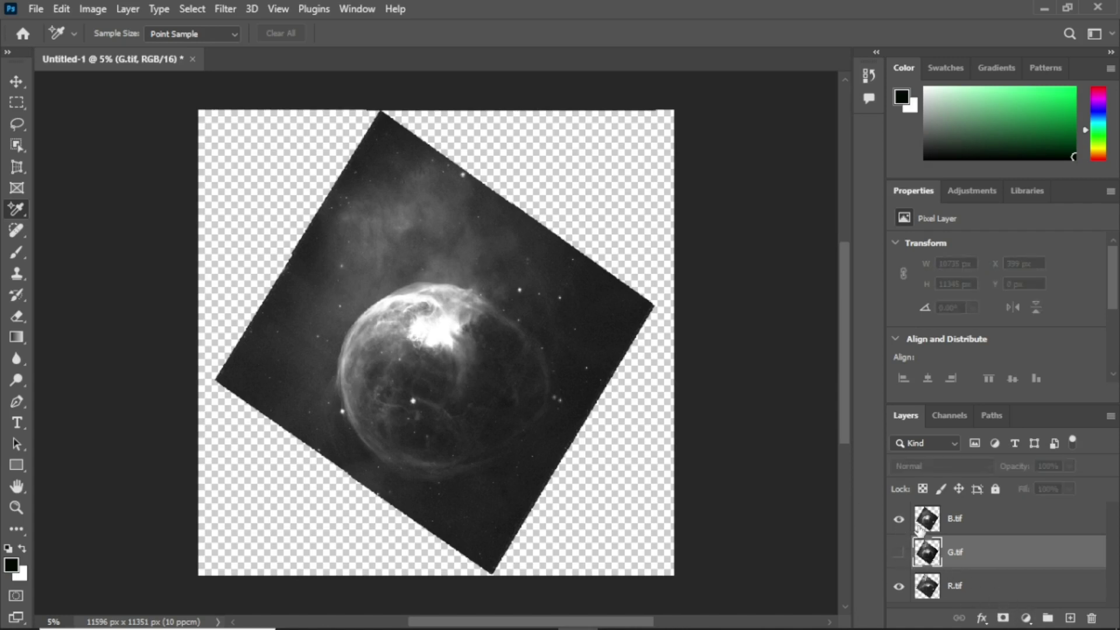
Step: Hide B.tif and restrict R.tif's blending to the red channel only
click(899, 519)
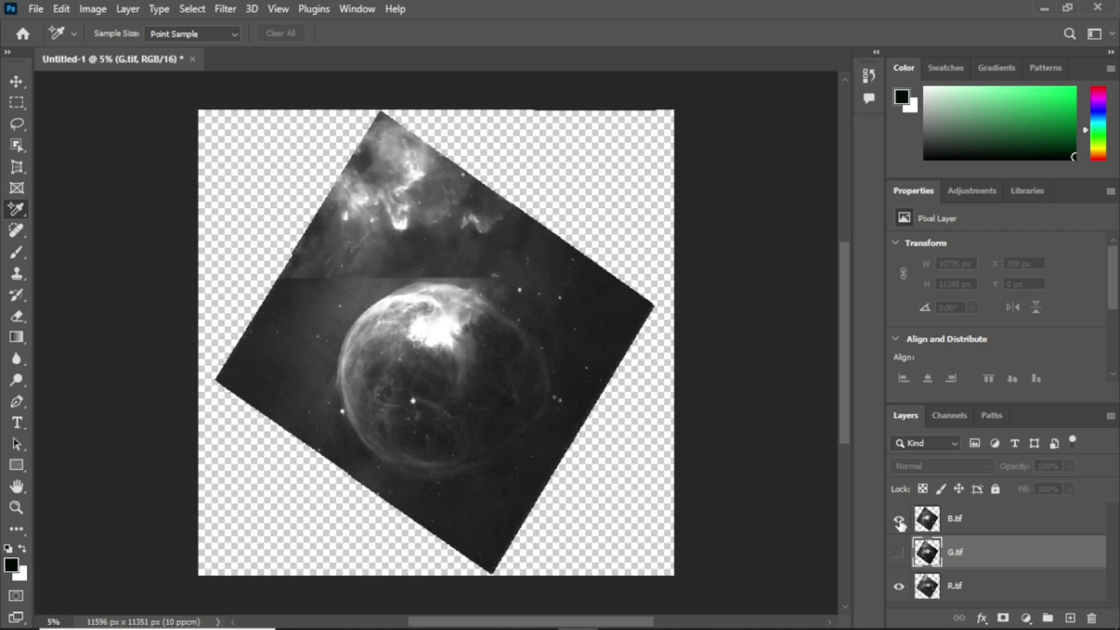
click(1015, 590)
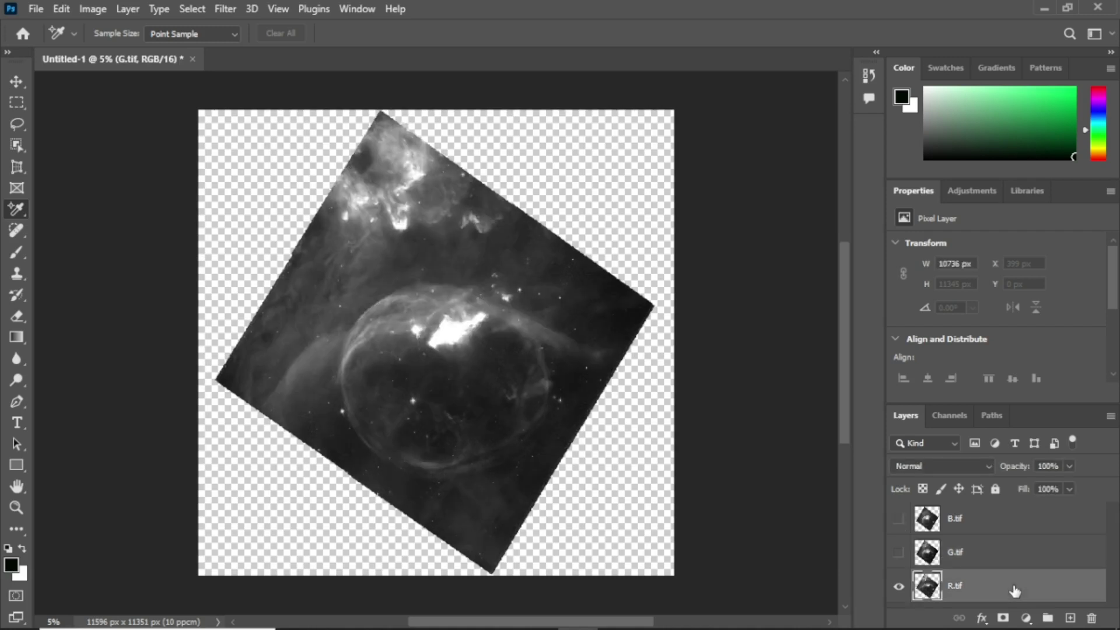
double_click(1012, 590)
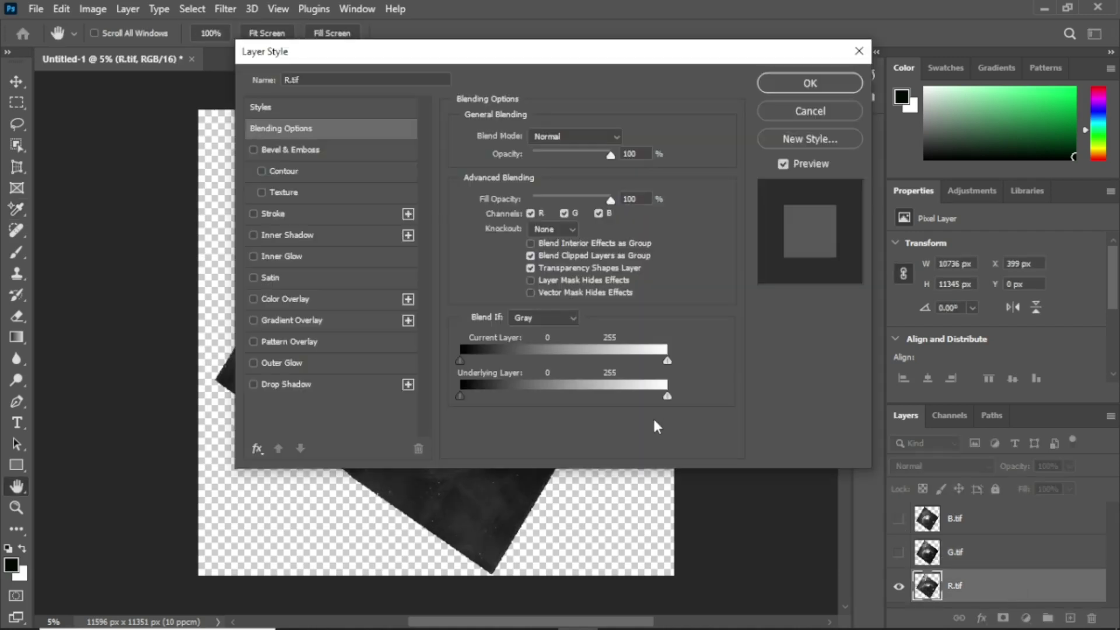
click(563, 213)
click(599, 214)
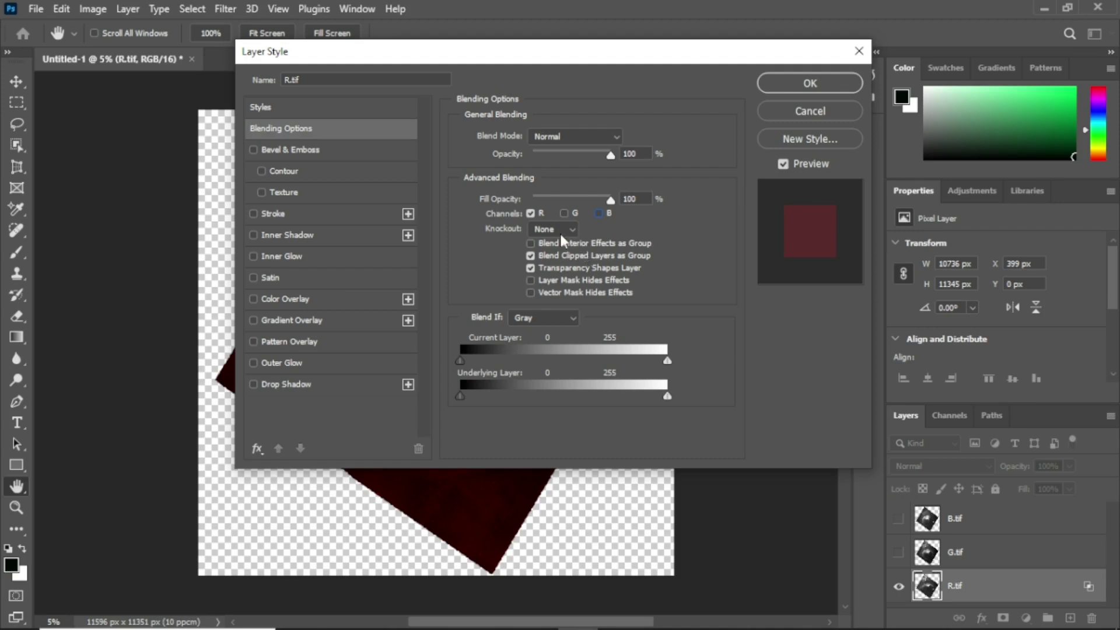
click(829, 84)
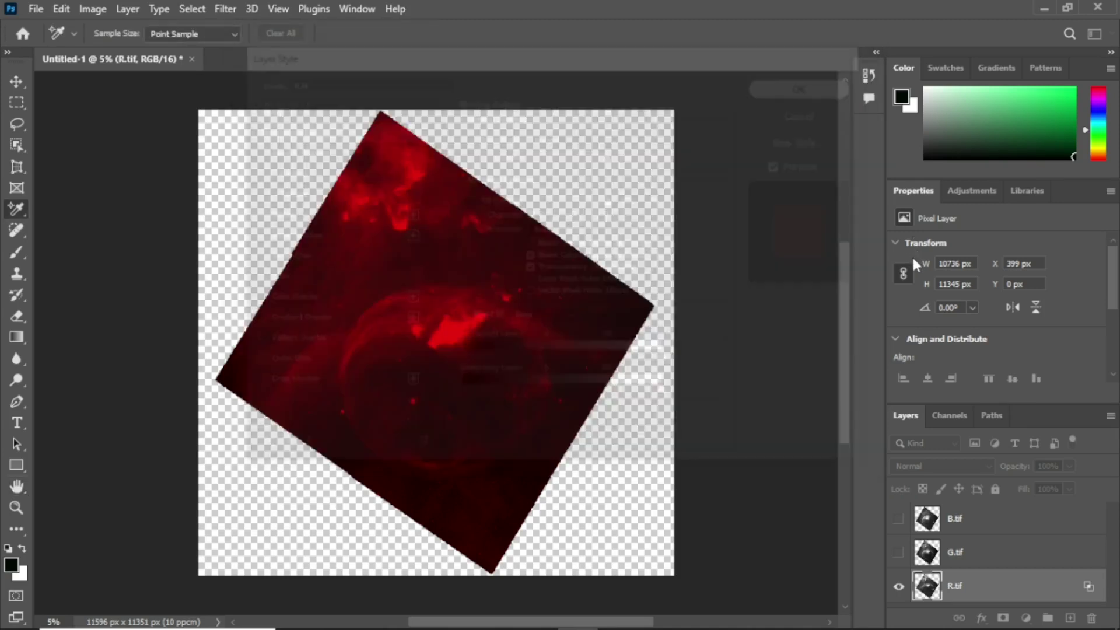
Step: Show G.tif and restrict its blending to the green channel only
click(899, 551)
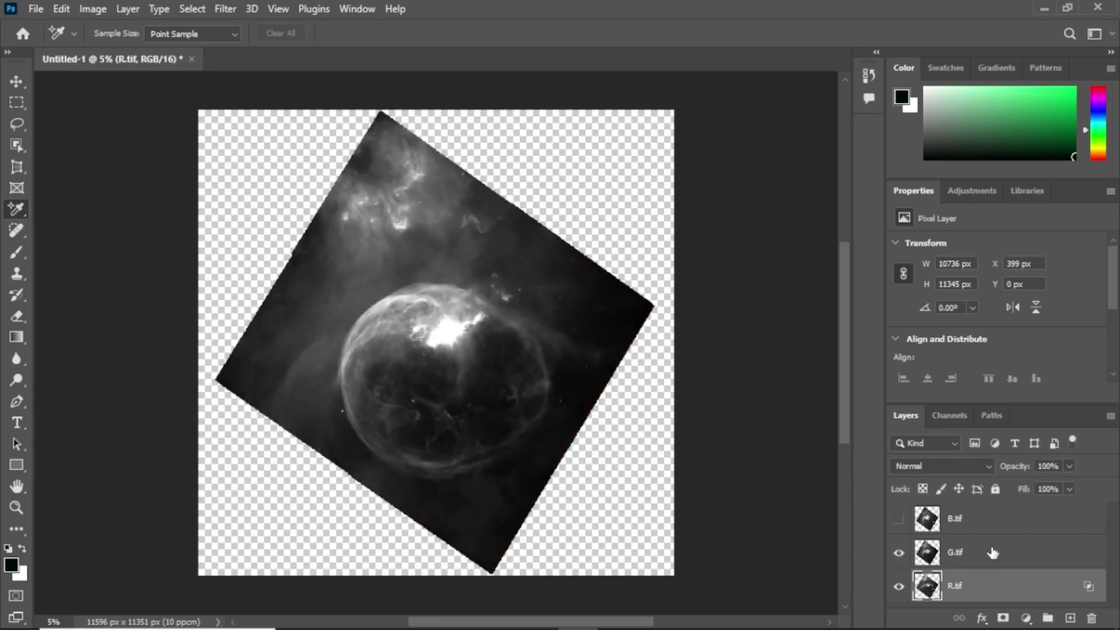
click(991, 552)
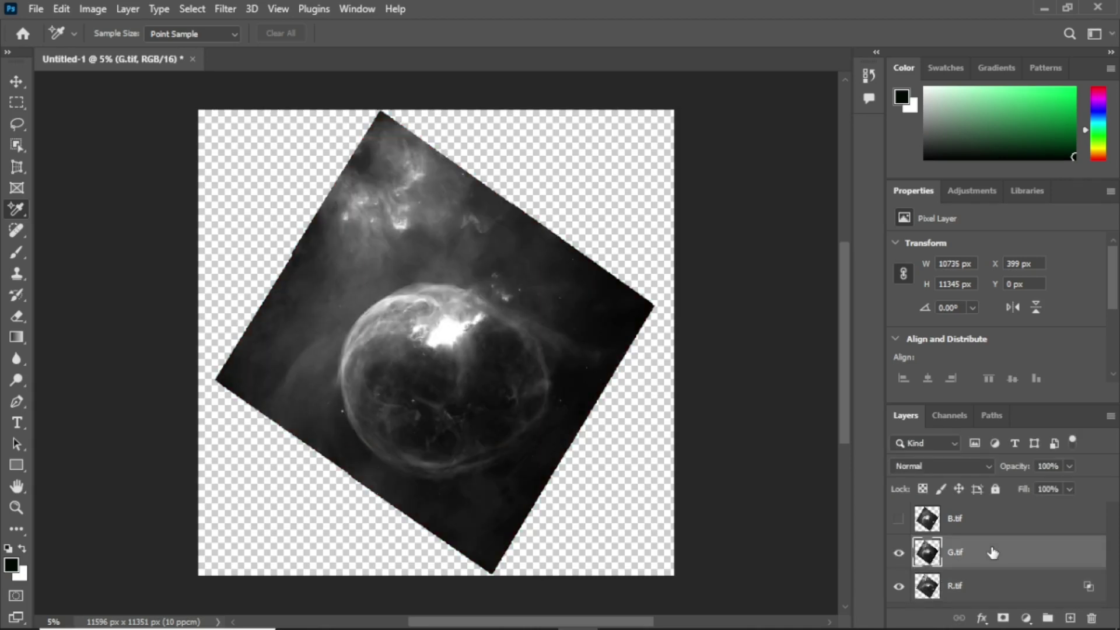
double_click(993, 553)
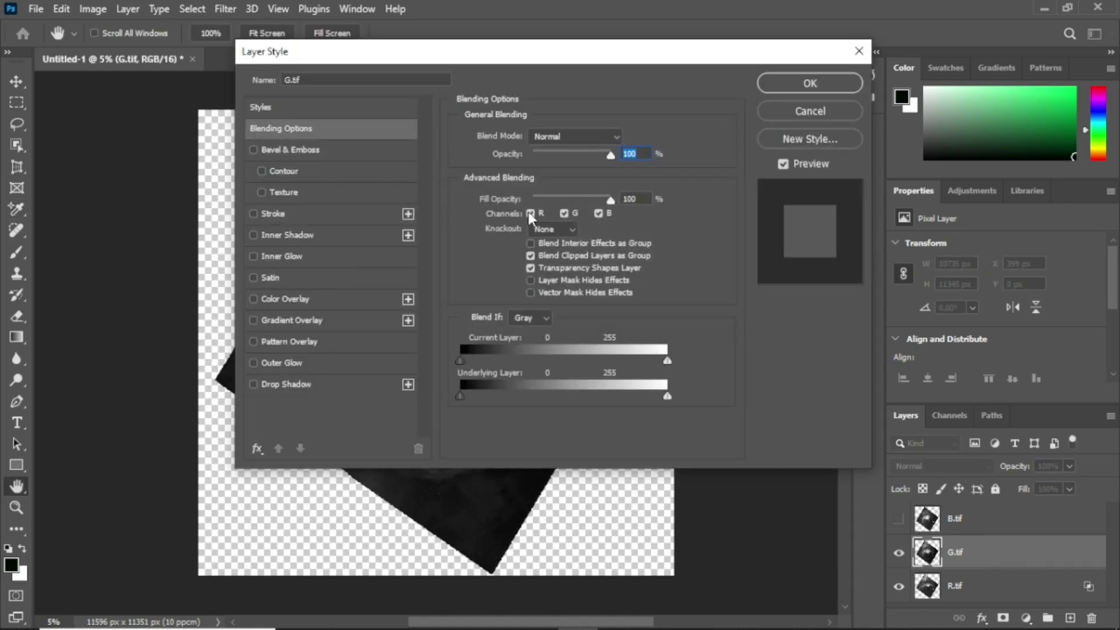
click(530, 213)
click(598, 214)
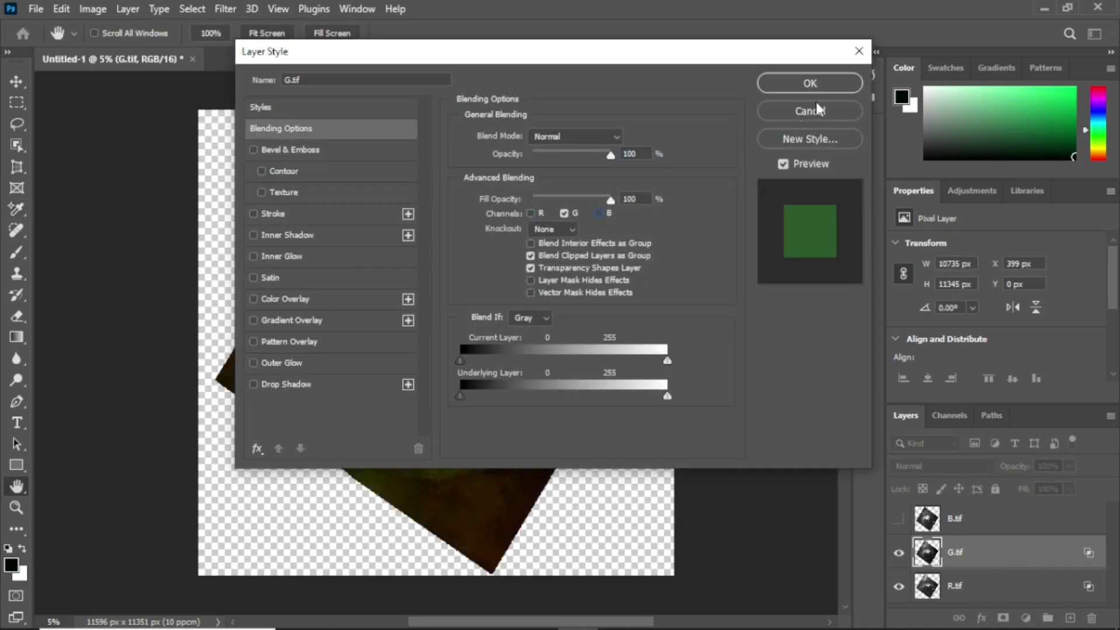
click(811, 84)
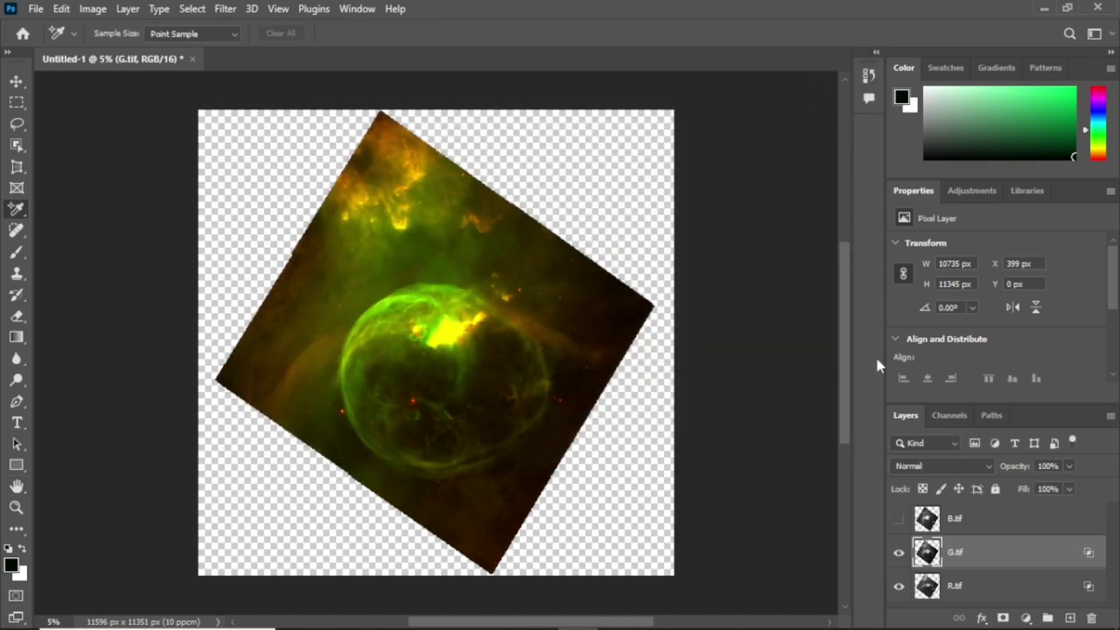
Step: Show B.tif and uncheck R and G so it blends only the blue channel
click(898, 519)
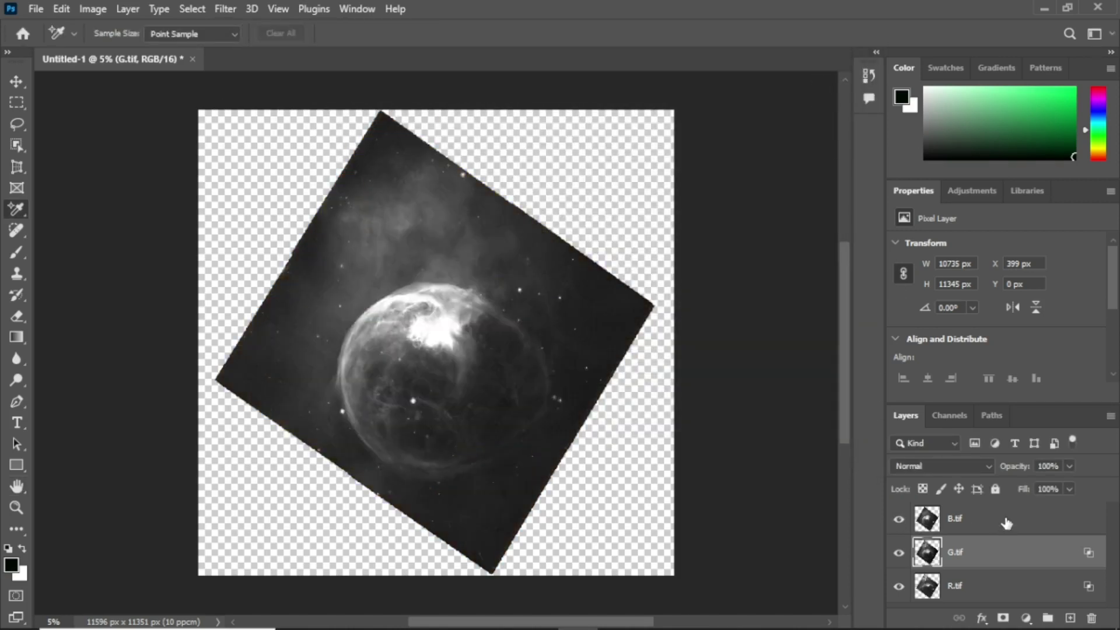
click(1006, 521)
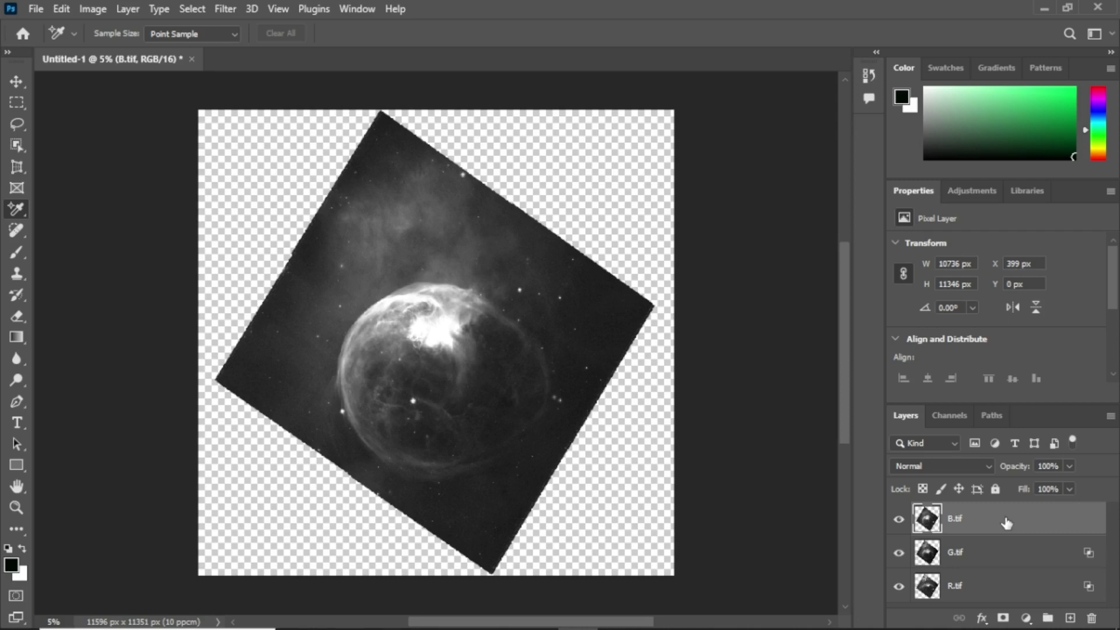
double_click(1006, 521)
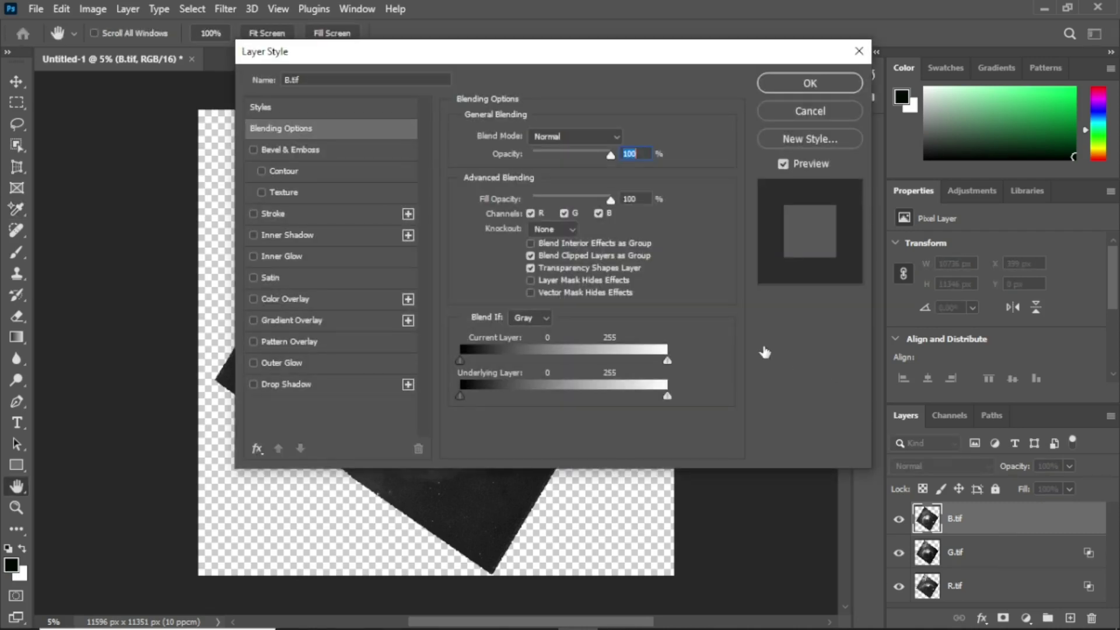
click(531, 213)
click(564, 214)
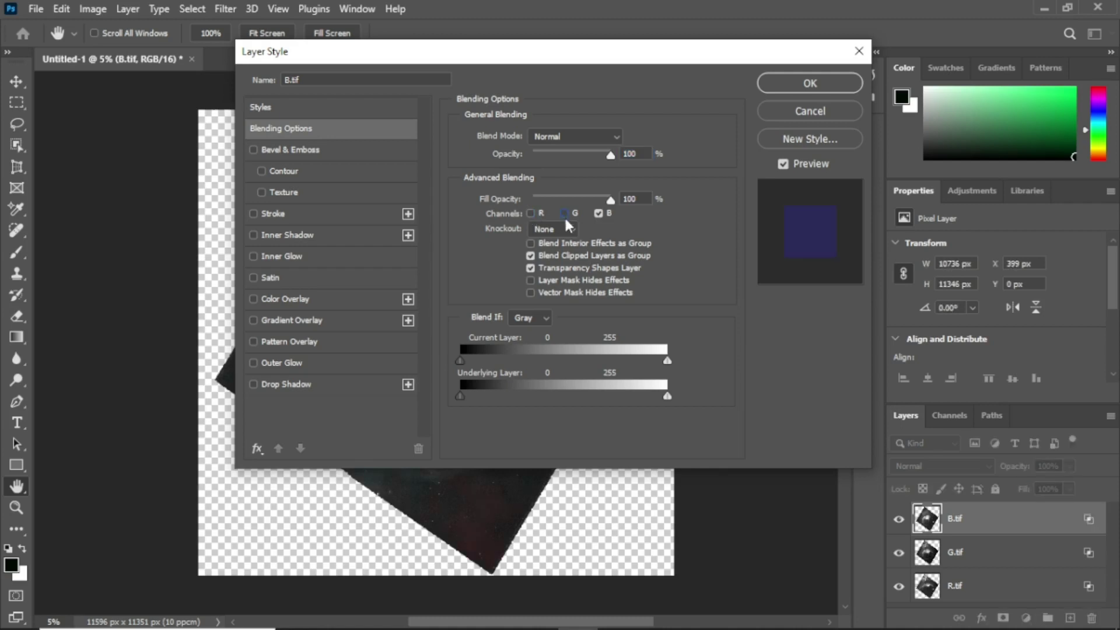
click(810, 83)
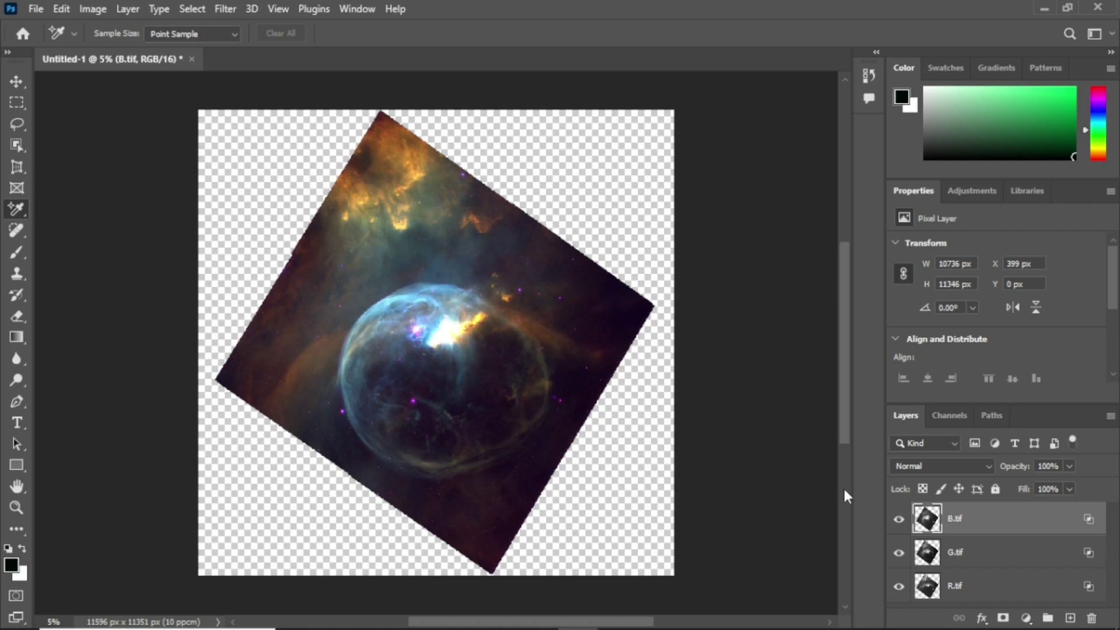
Step: Set both B.tif and G.tif to the Lighten blend mode
click(985, 459)
click(947, 341)
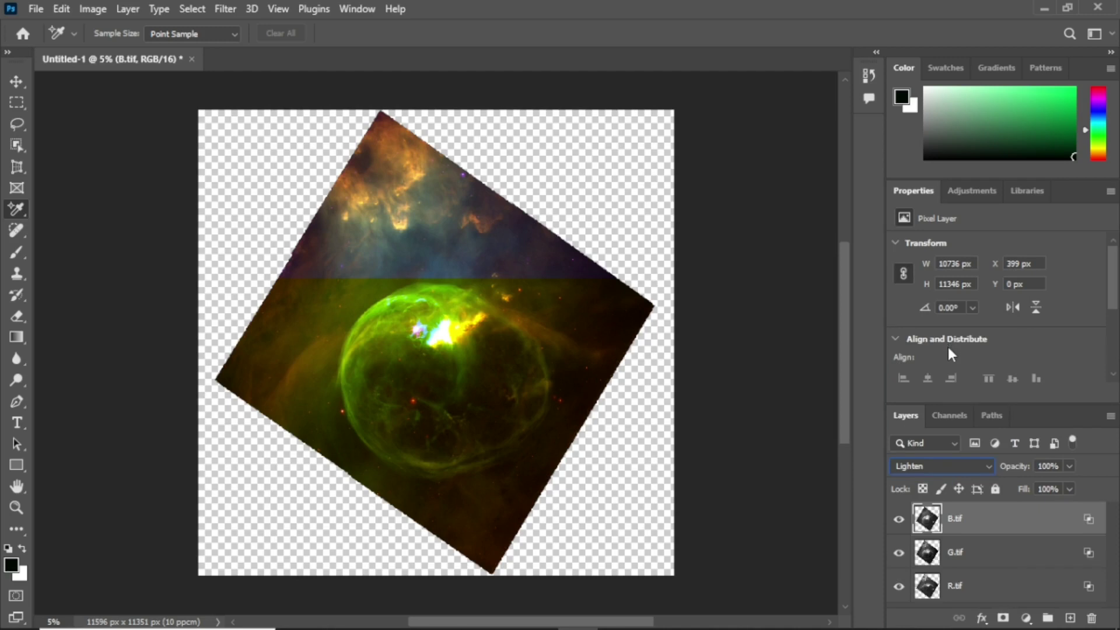
click(995, 556)
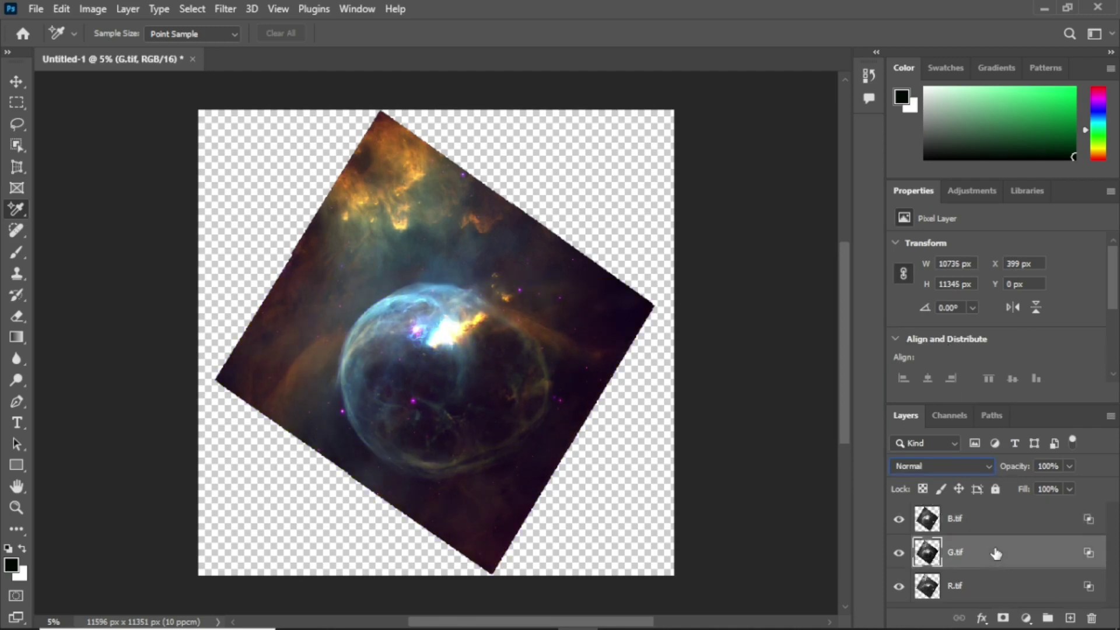
click(992, 463)
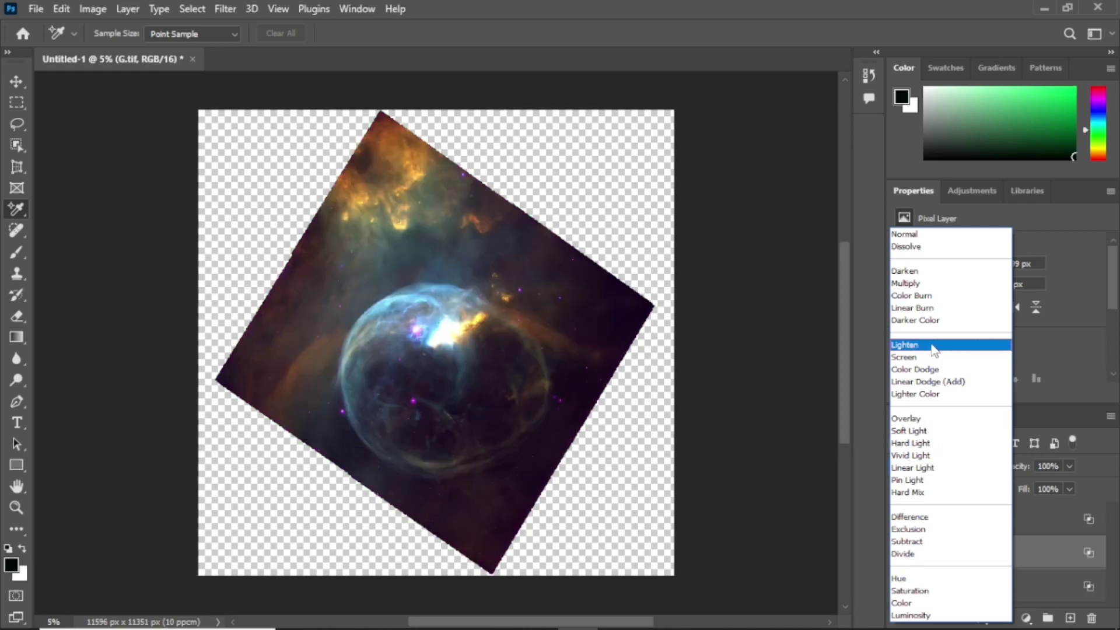
click(932, 346)
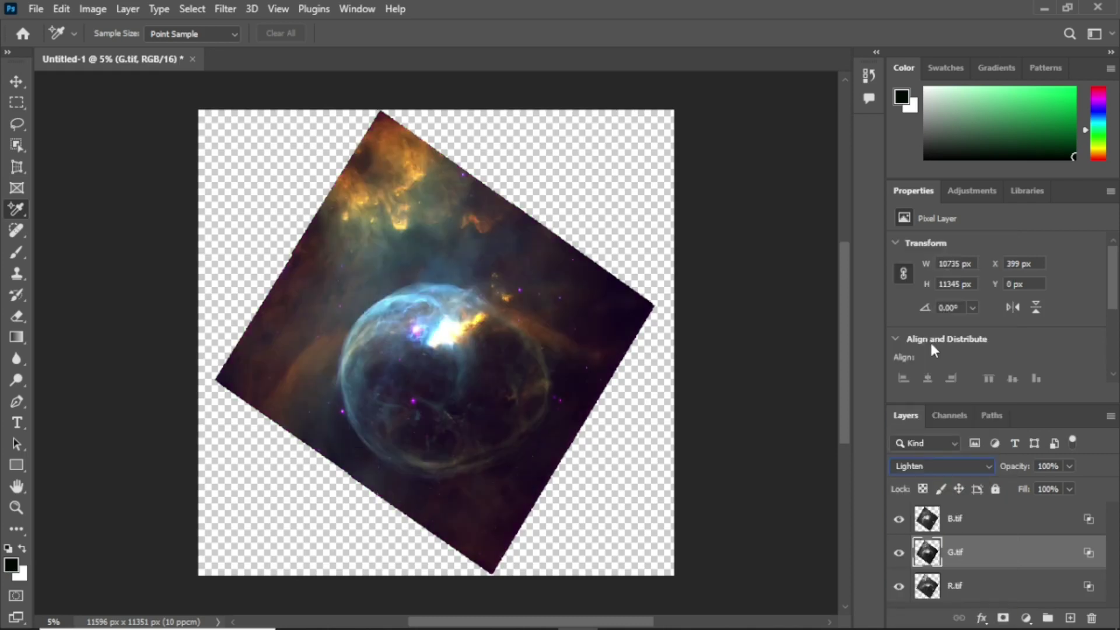
Step: Flatten the image using R.tif's layer context menu
click(1012, 589)
right_click(1012, 581)
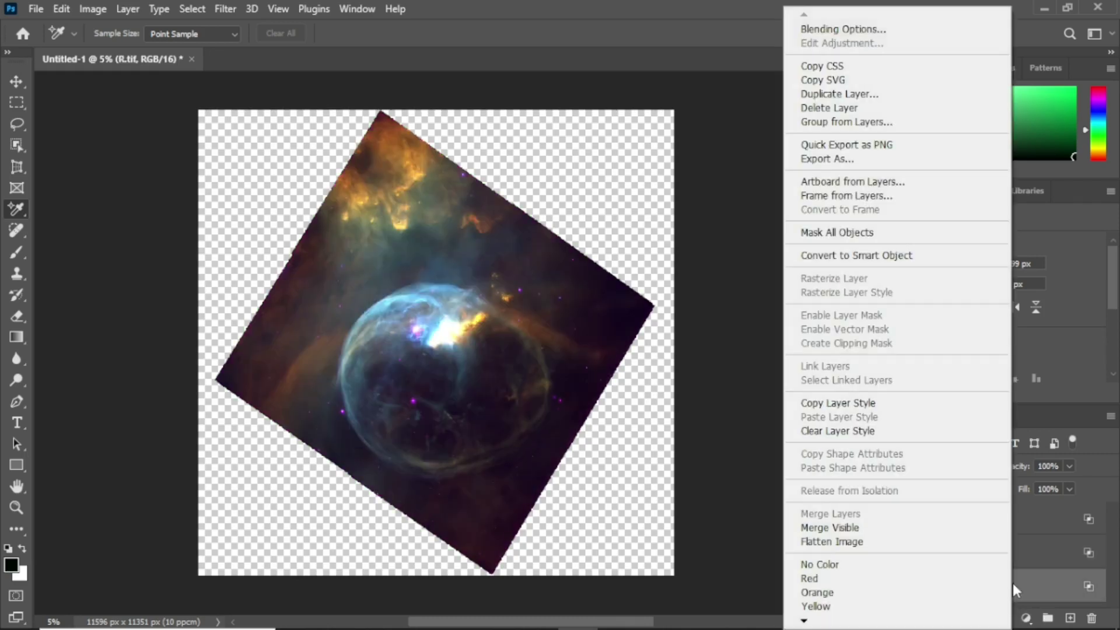
click(914, 546)
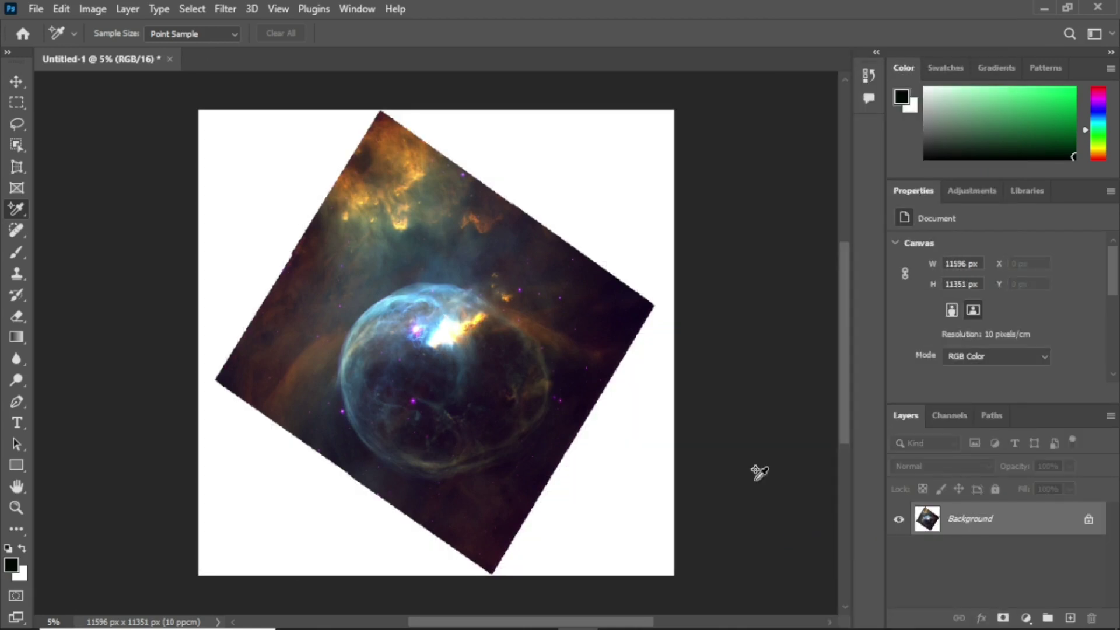
Step: Duplicate the Background layer as 'Background copy' and hide the original Background
right_click(966, 516)
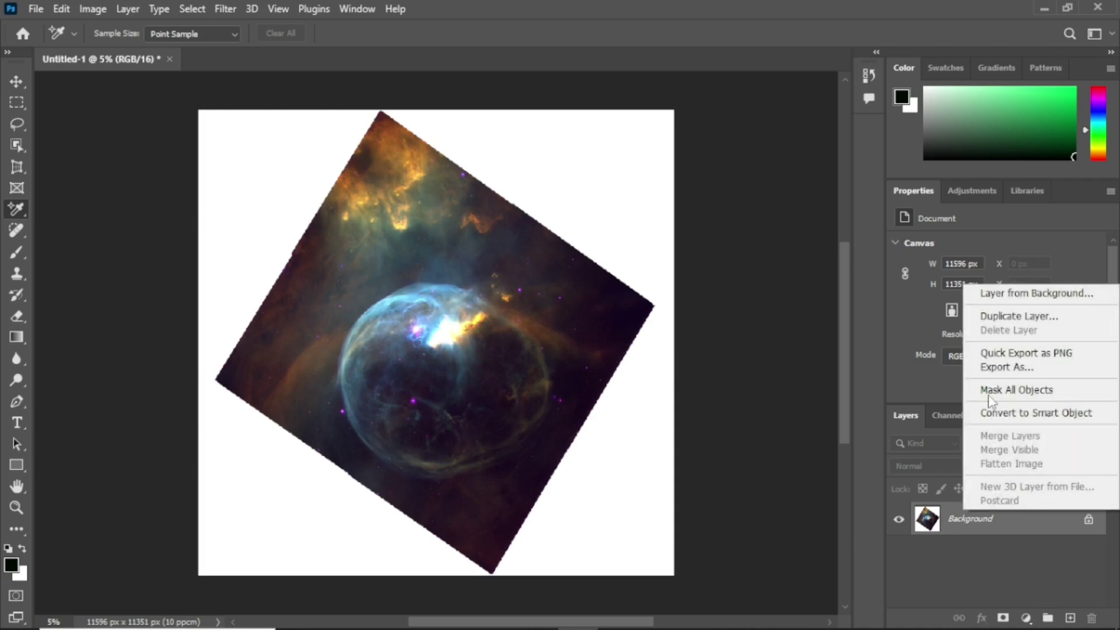
click(1009, 316)
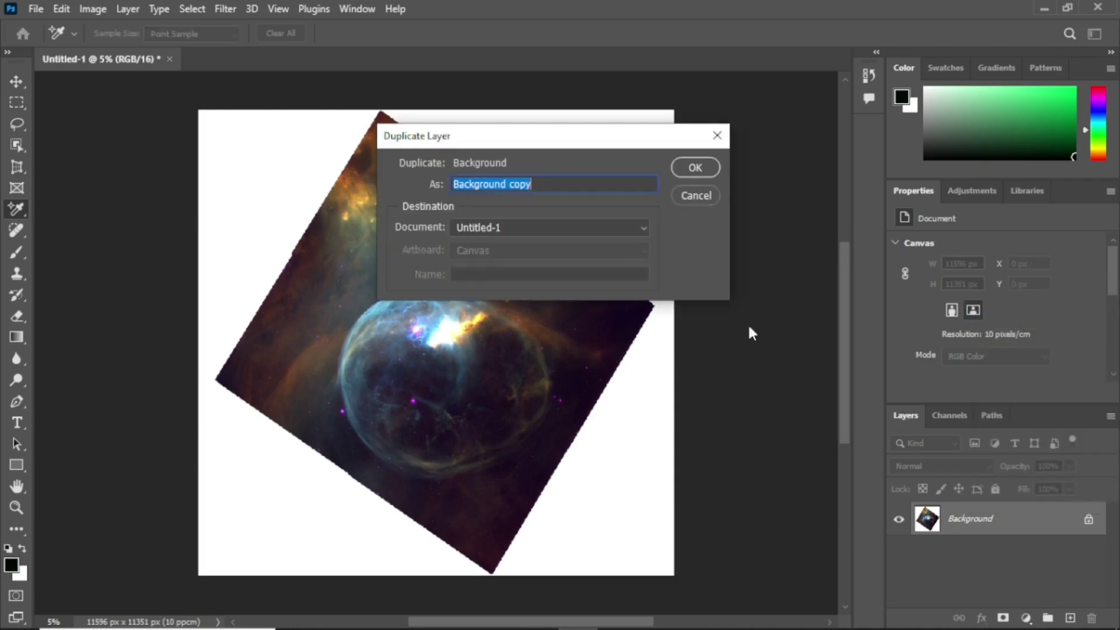
click(695, 168)
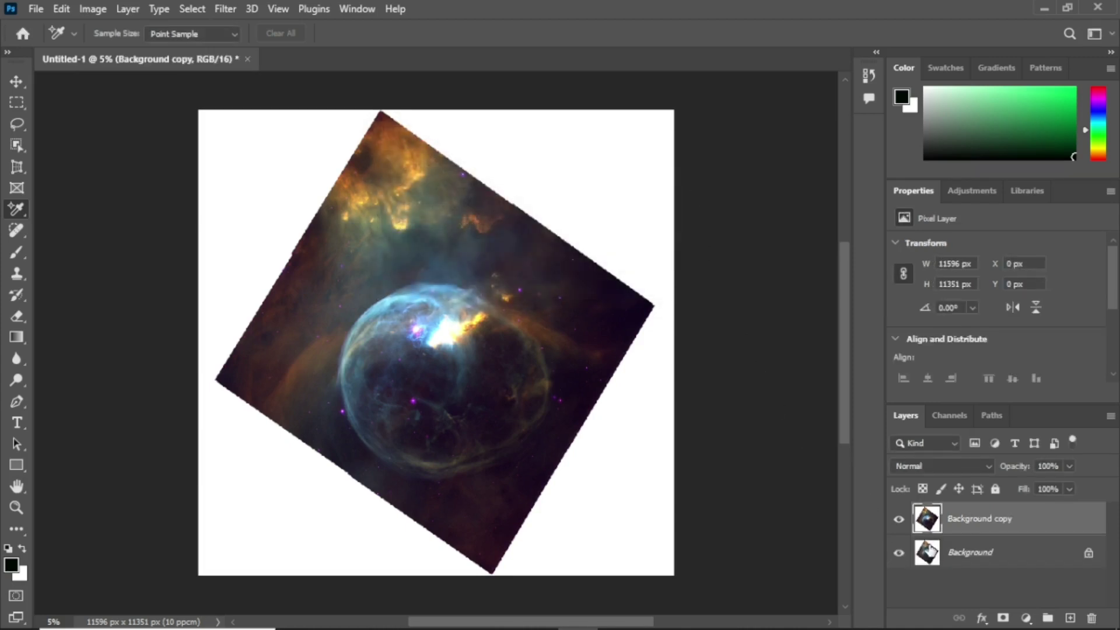
click(898, 552)
click(20, 190)
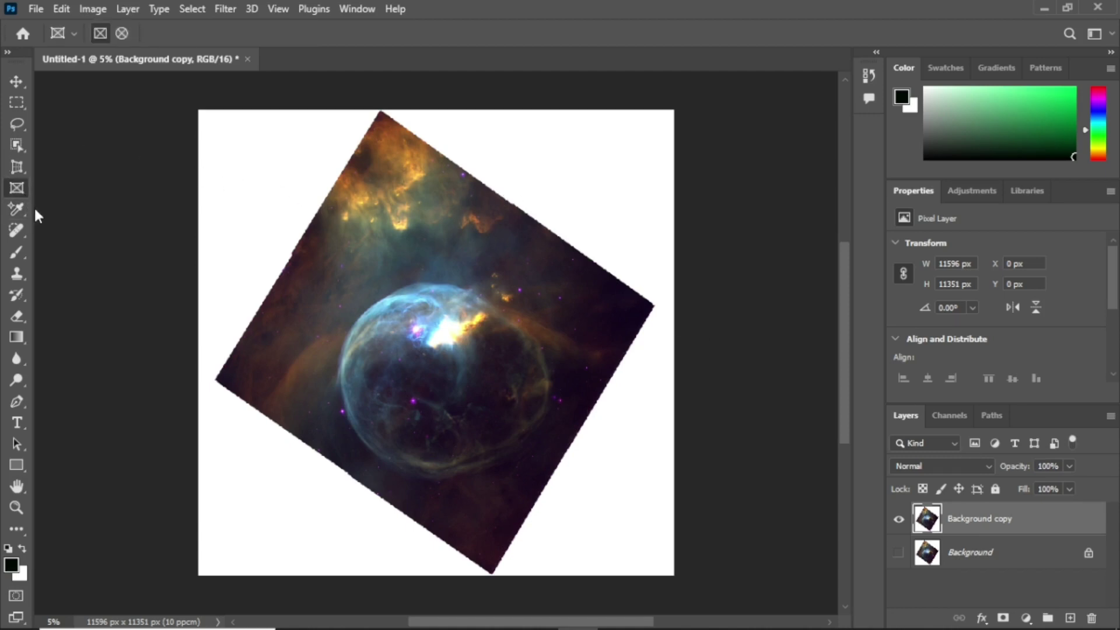
Step: Switch to the Perspective Crop Tool and draw a crop box over the nebula
click(20, 168)
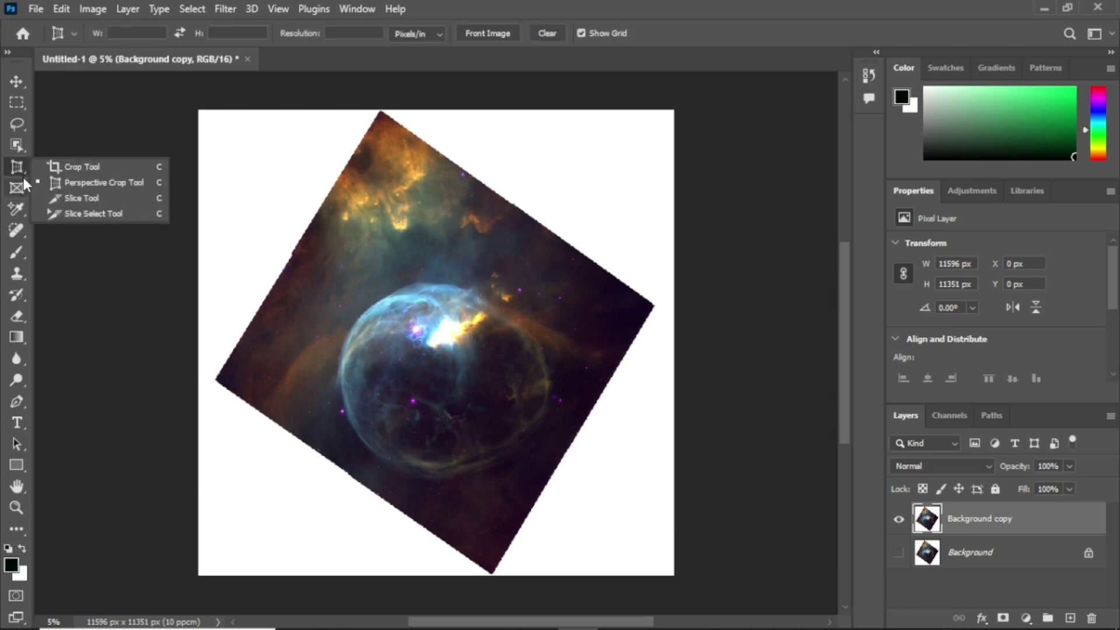
click(94, 182)
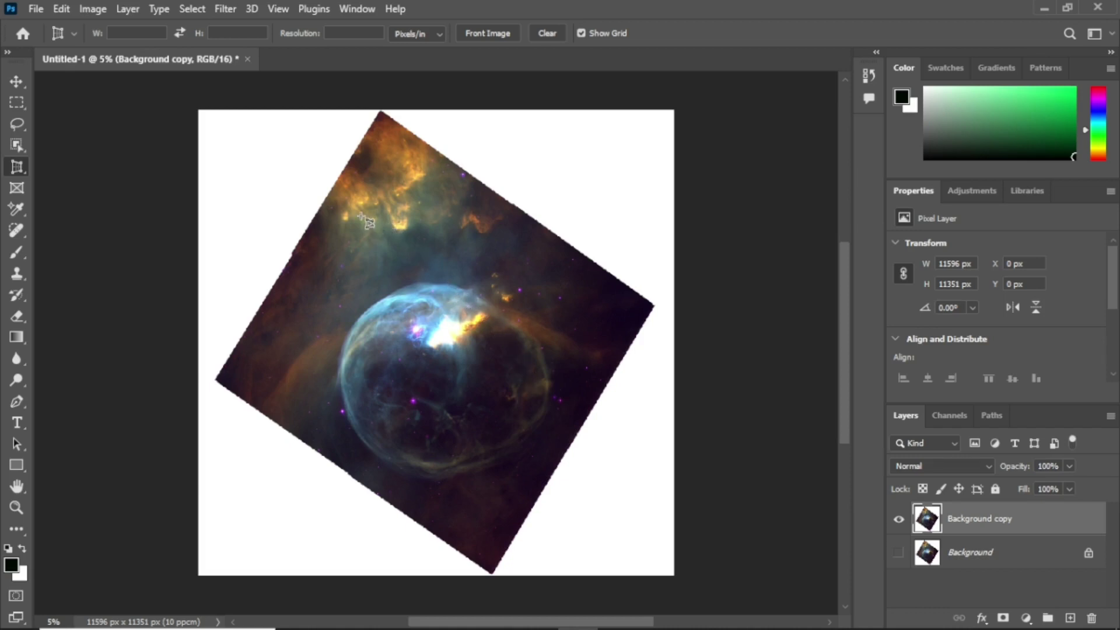
drag(367, 206, 524, 378)
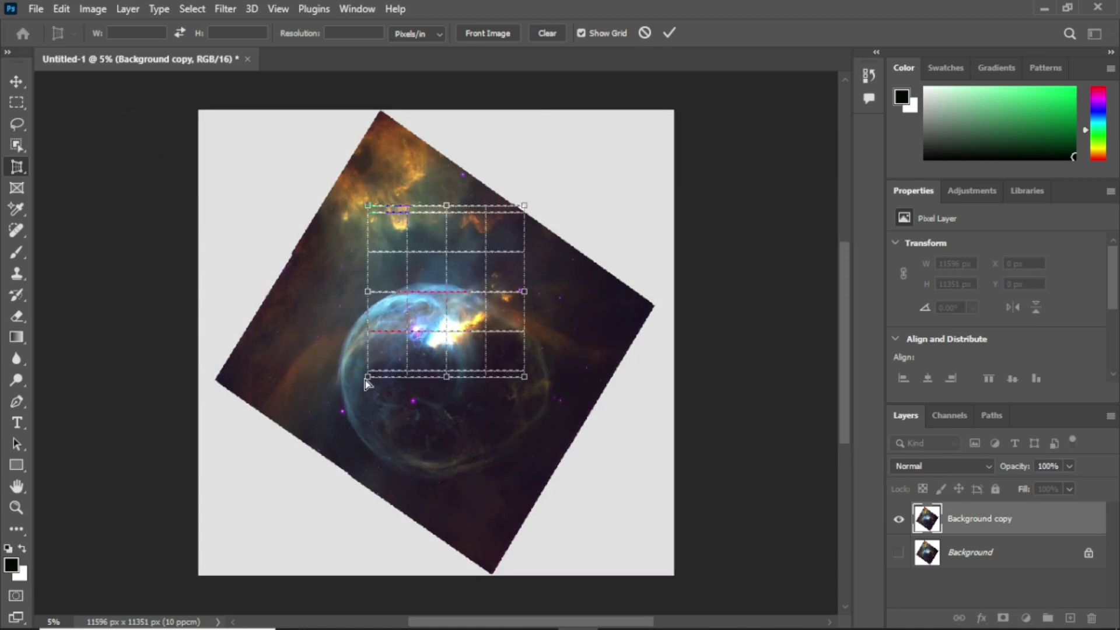
Step: Pin the crop corners to the image's four corners and apply the crop to 8195 × 7699 px
drag(338, 382, 221, 376)
drag(368, 206, 383, 118)
drag(526, 210, 644, 312)
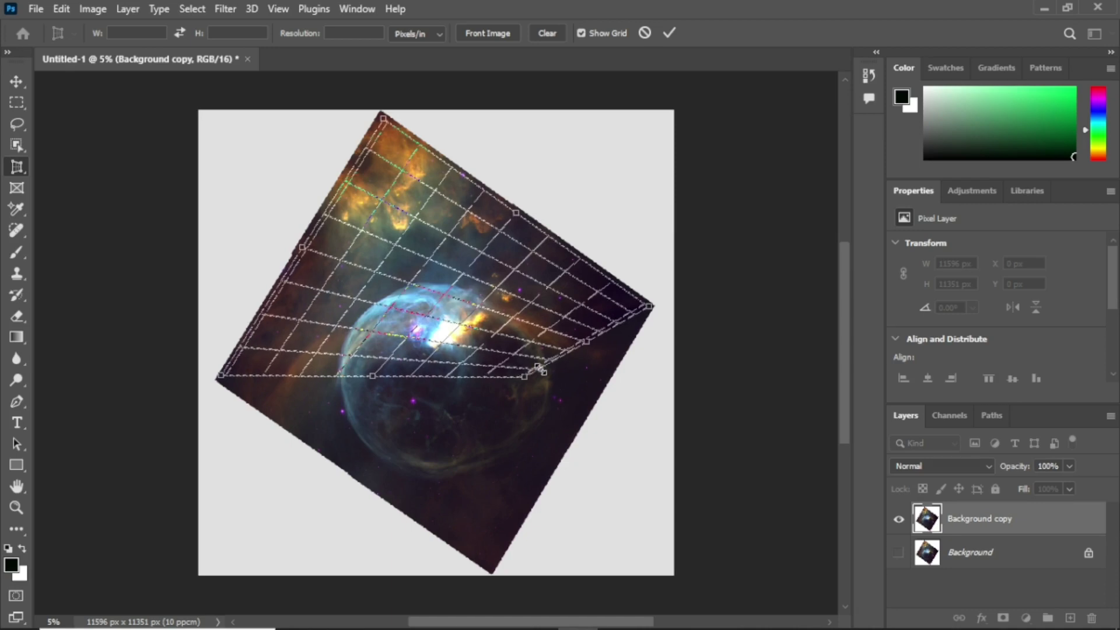
drag(525, 382, 495, 571)
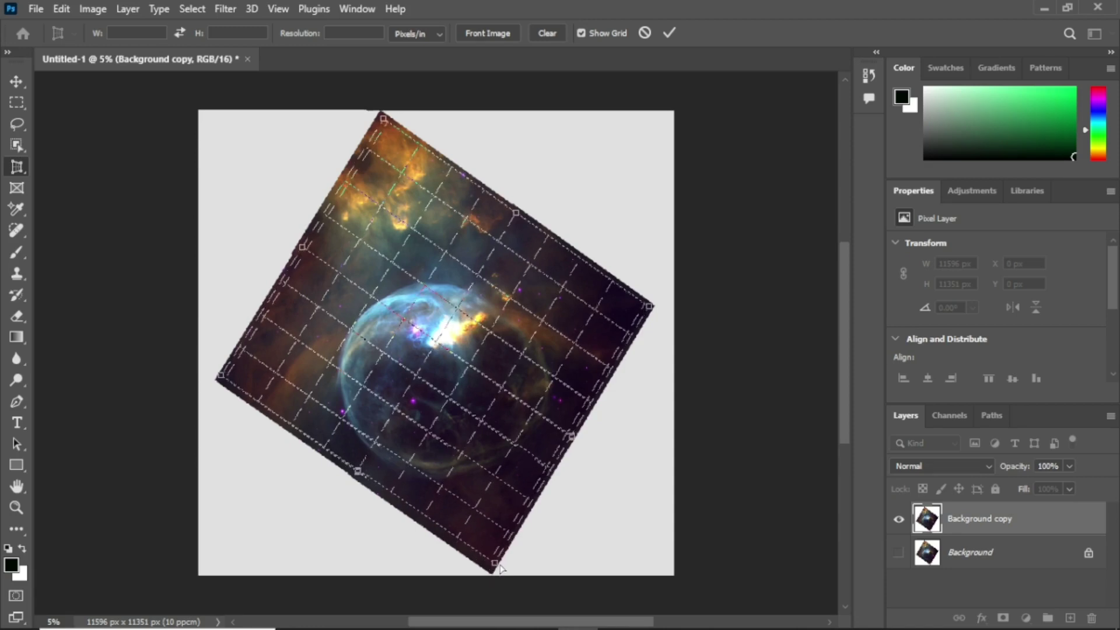
right_click(497, 480)
click(508, 478)
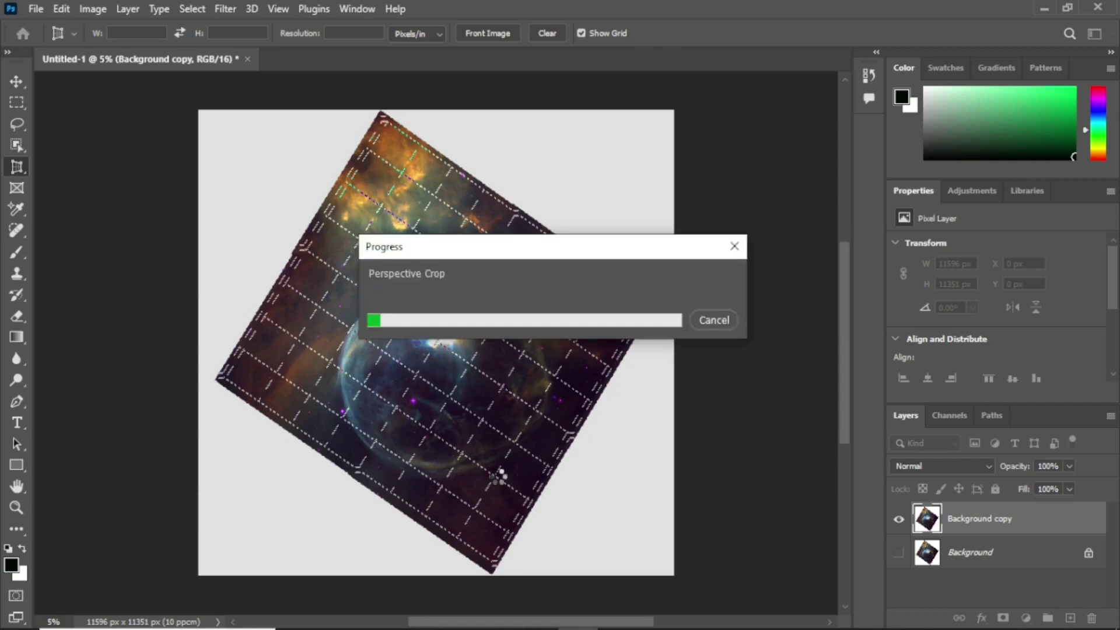
key(z)
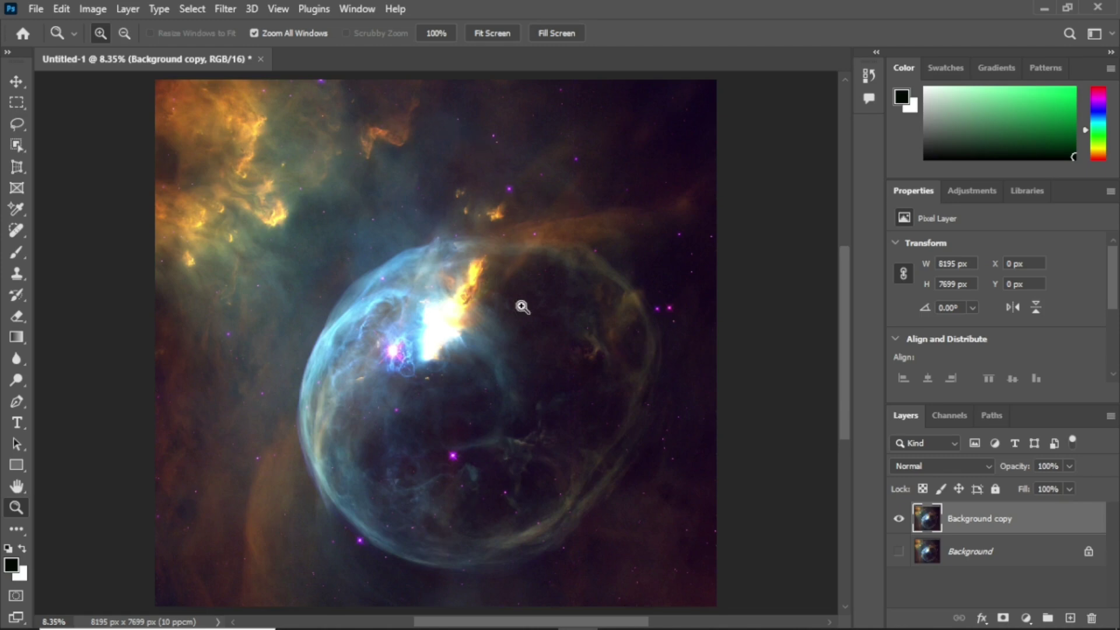
Step: Bring the Chrome window with the Hubble Heritage Bubble Nebula page to the front
mouse_move(457, 620)
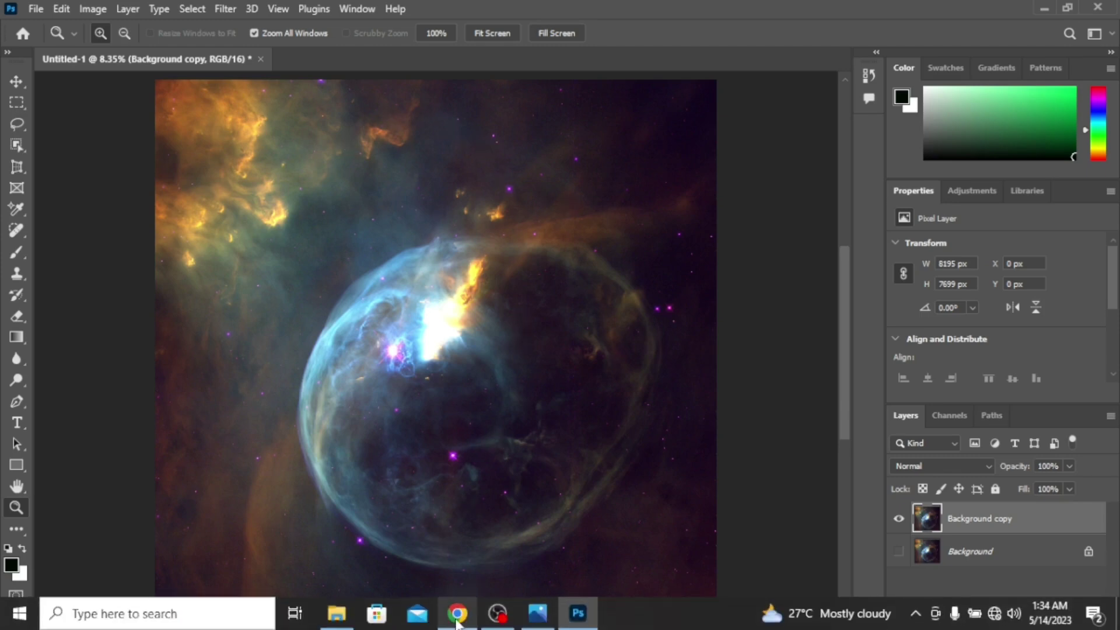
click(457, 614)
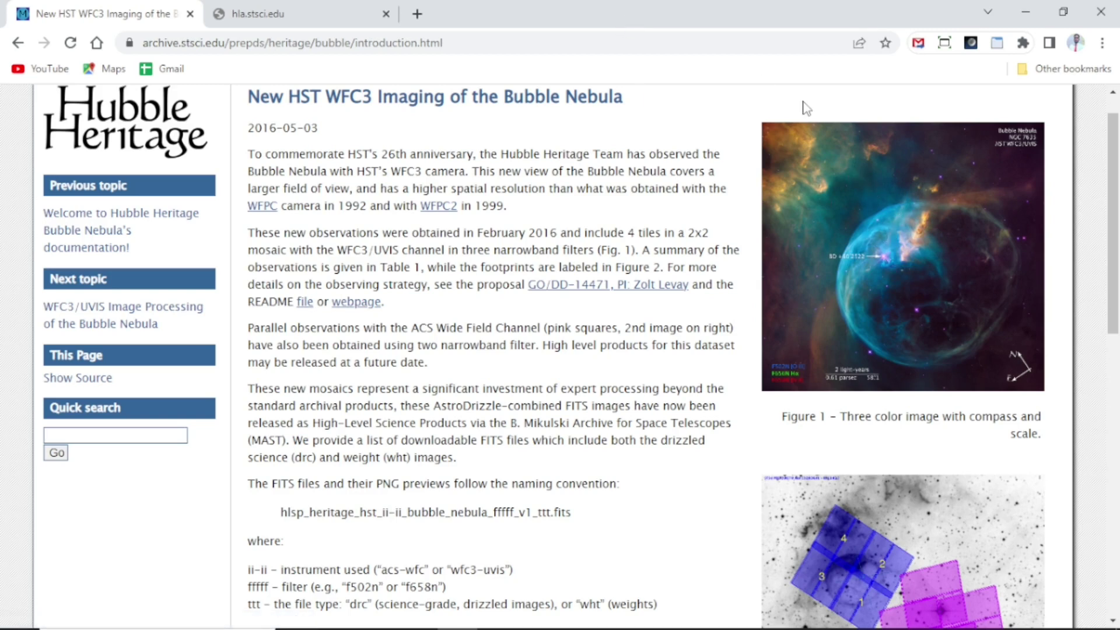
Step: Return to the straightened 8195 × 7699 px nebula composite in Photoshop
mouse_move(551, 622)
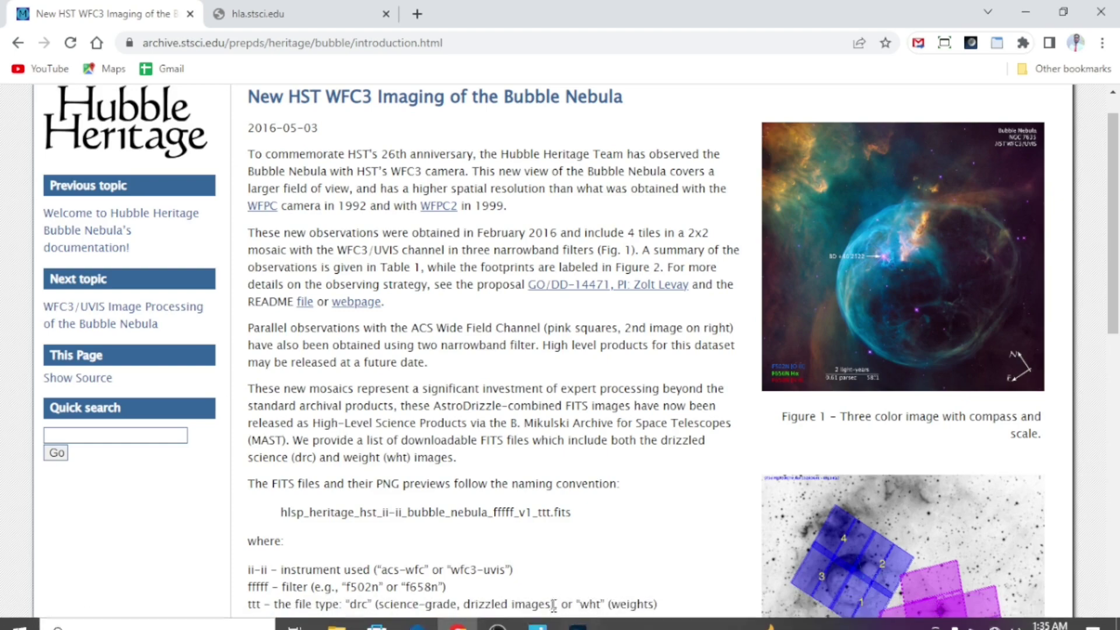
click(570, 619)
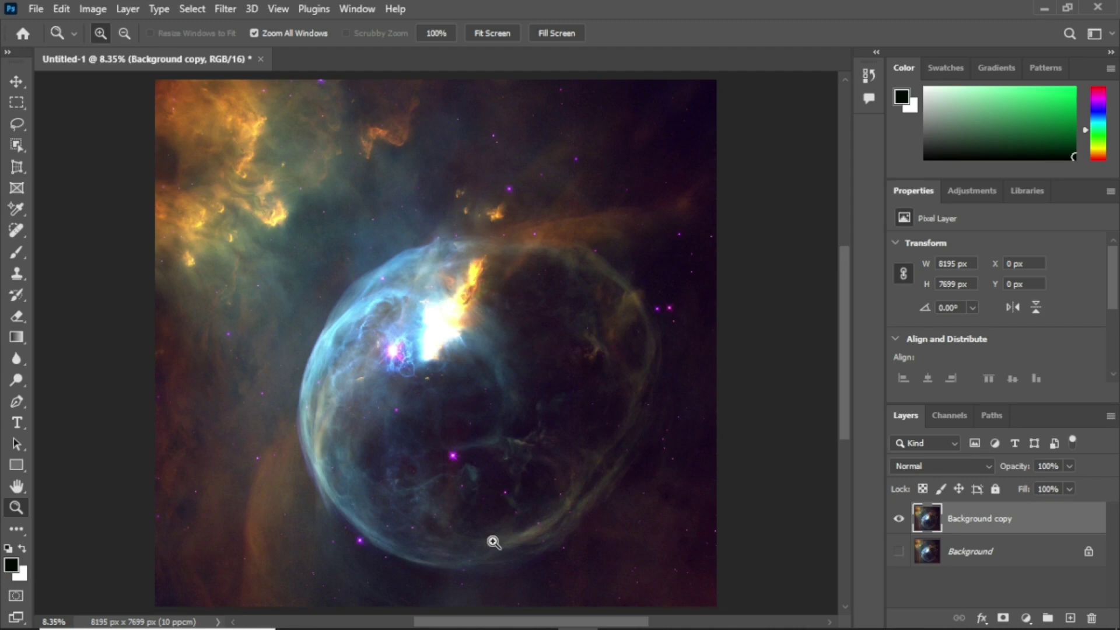
Step: Duplicate Background copy as Background copy 2 and hide the original copy
key(i)
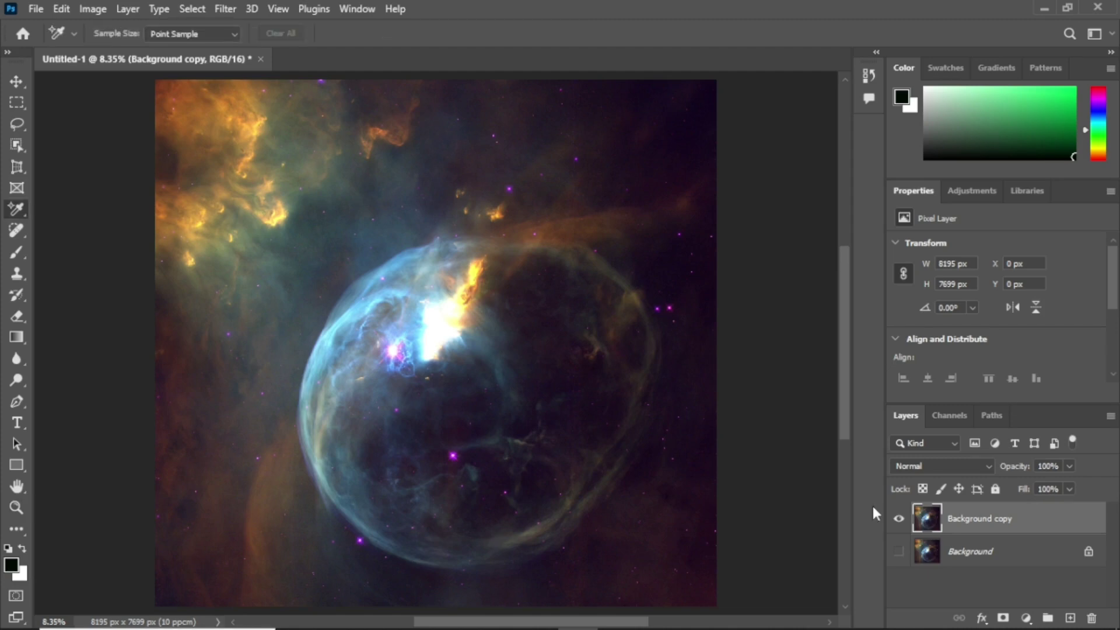
right_click(981, 519)
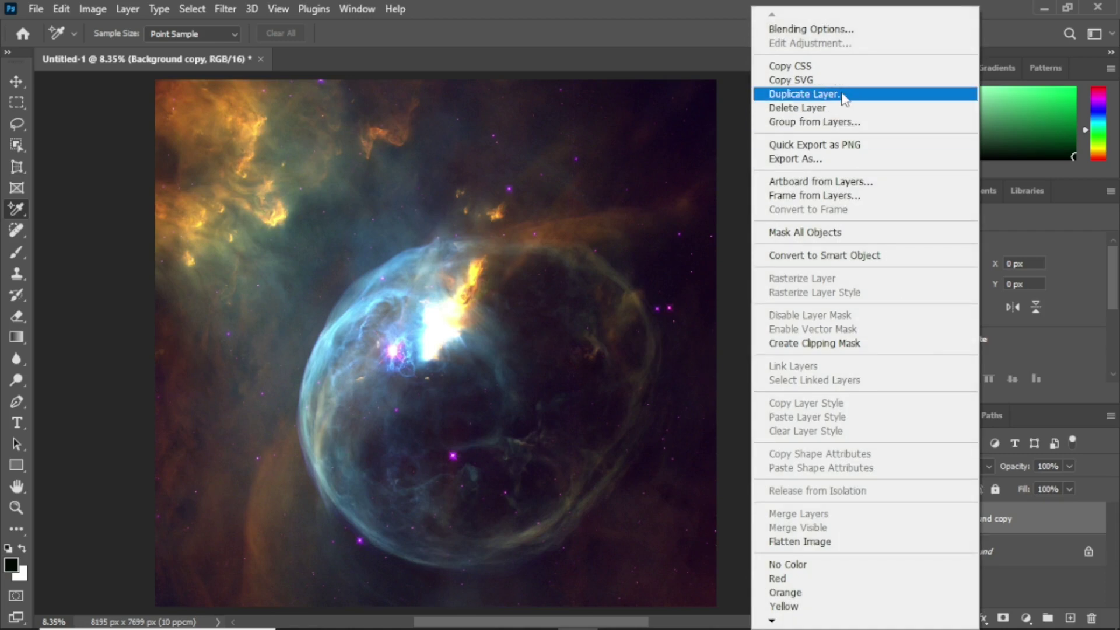
click(844, 97)
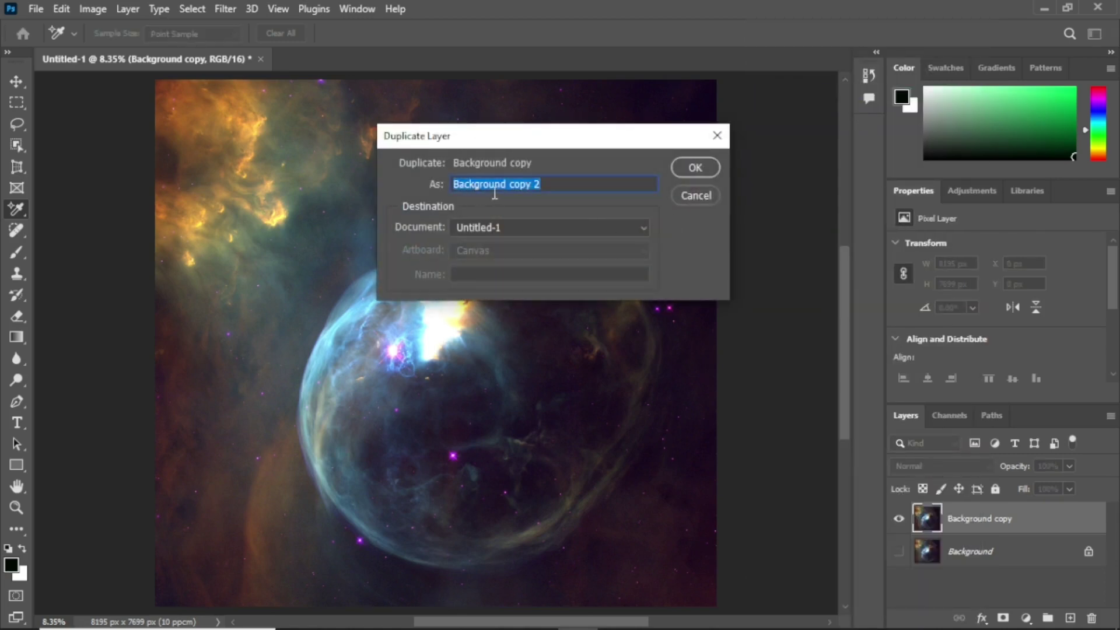
click(691, 167)
click(898, 551)
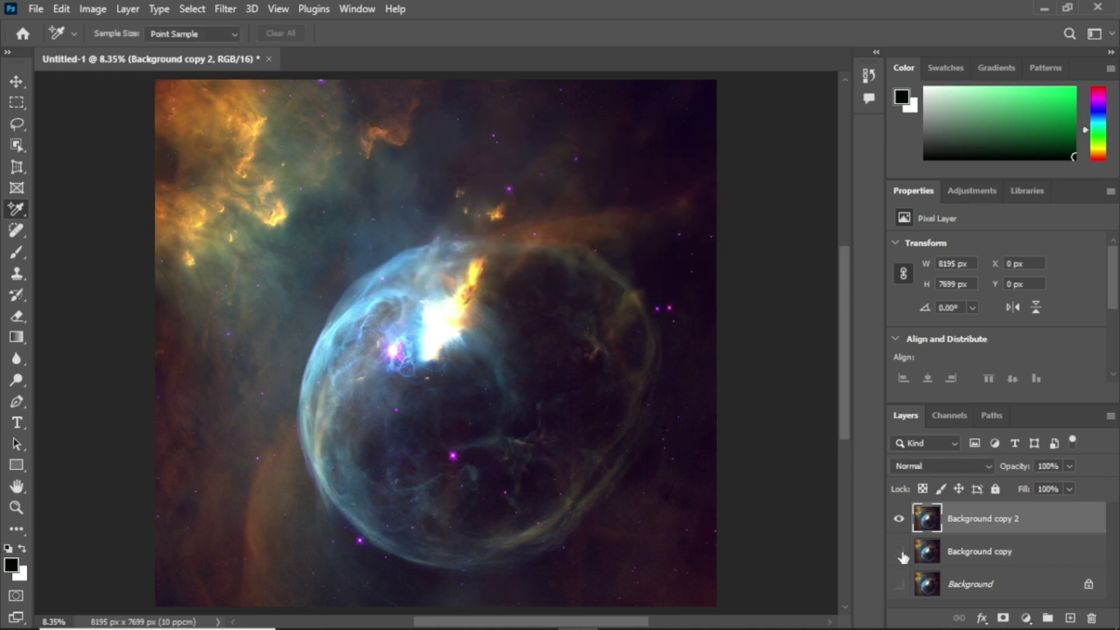
Step: Add a Selective Color 1 adjustment layer targeting Magentas
click(129, 9)
mouse_move(250, 228)
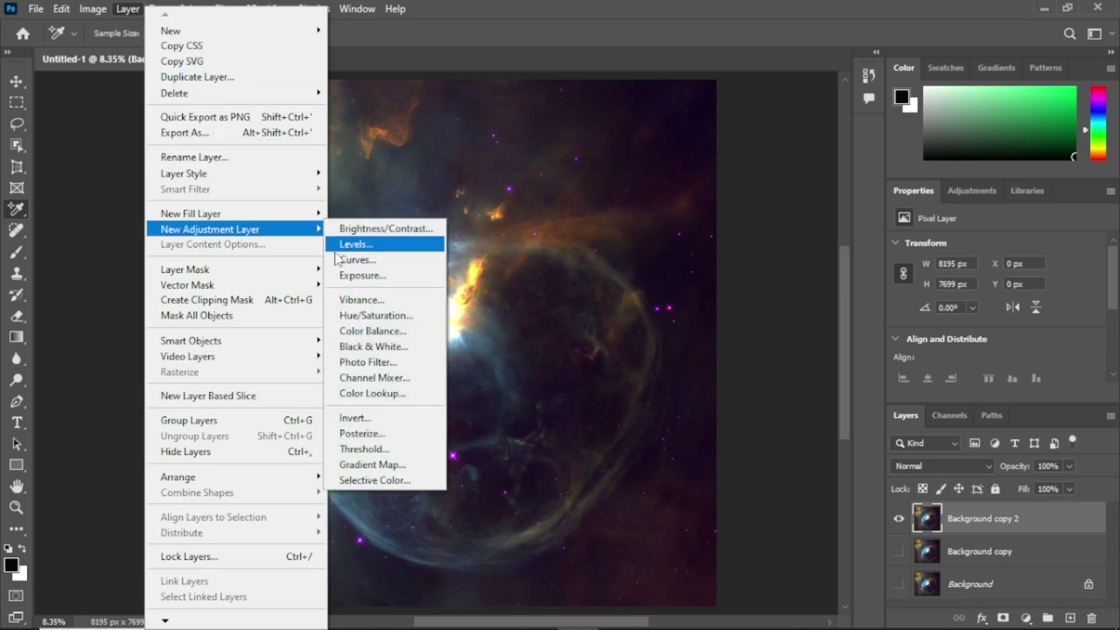
click(408, 480)
click(692, 184)
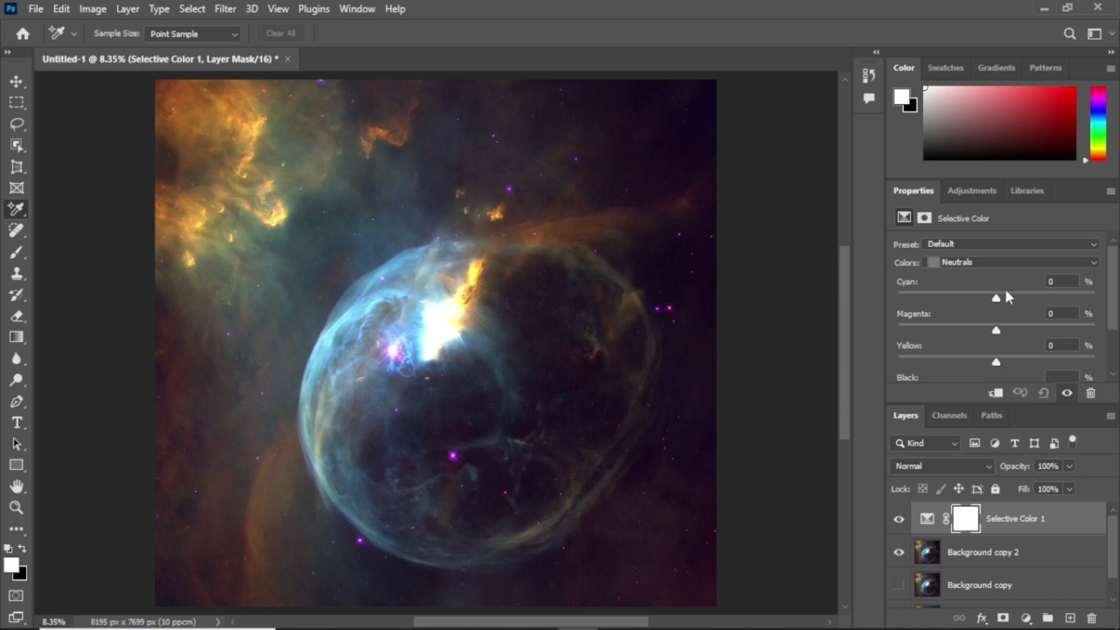
click(1088, 263)
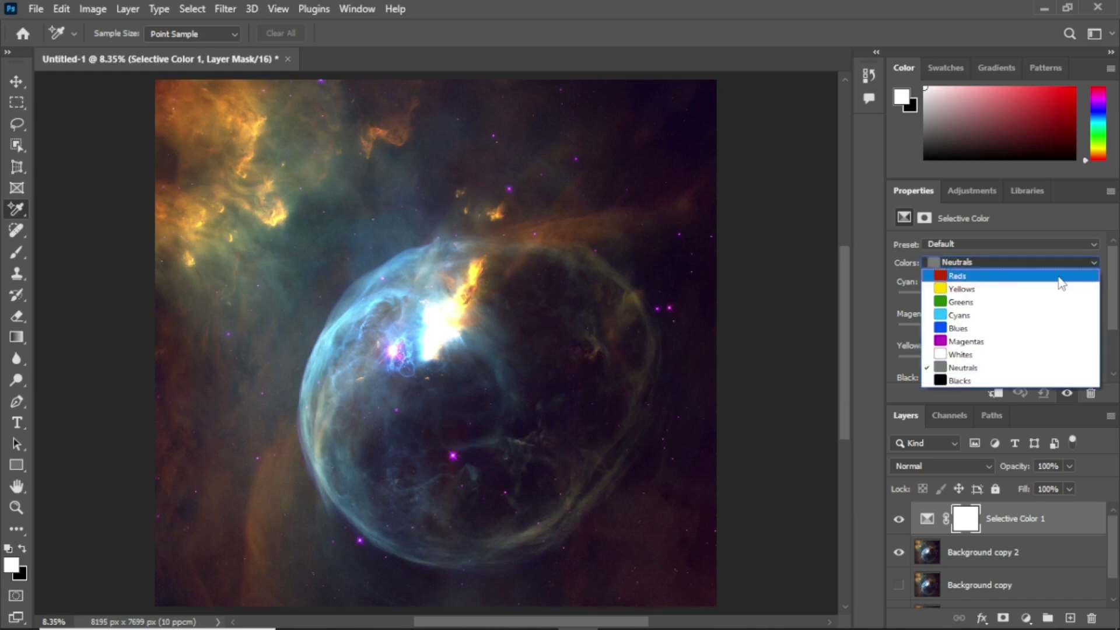
click(1060, 280)
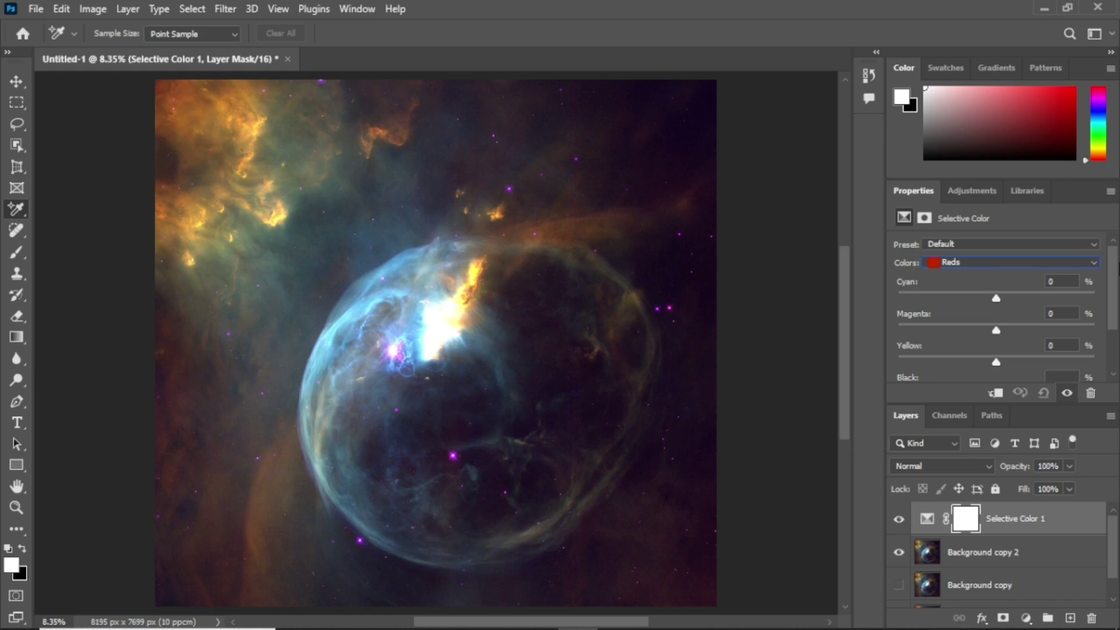
click(1094, 262)
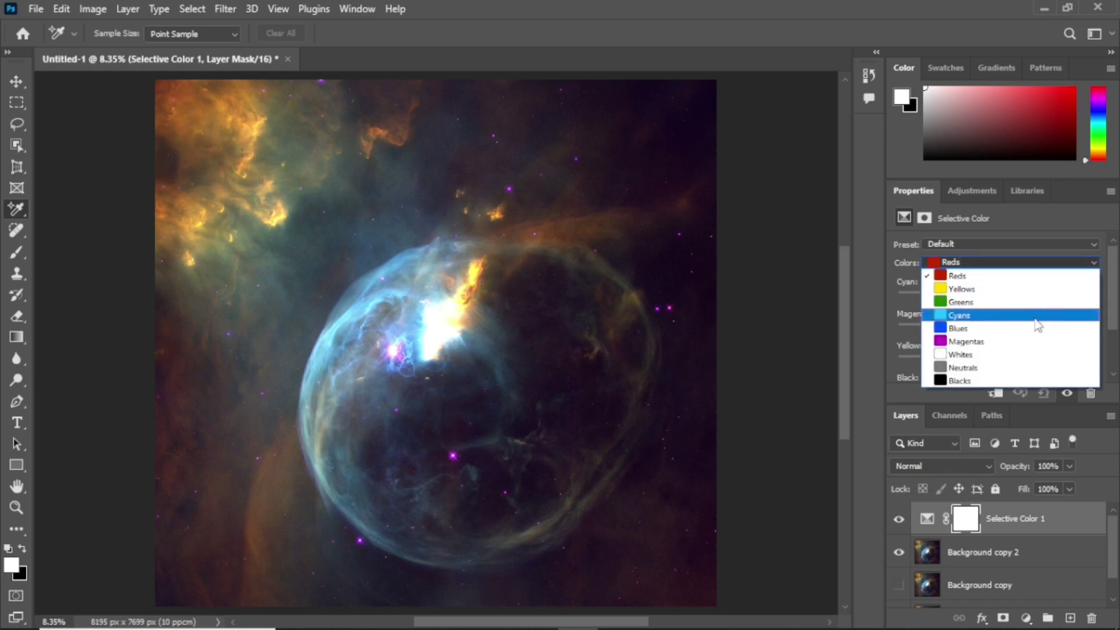
click(1028, 340)
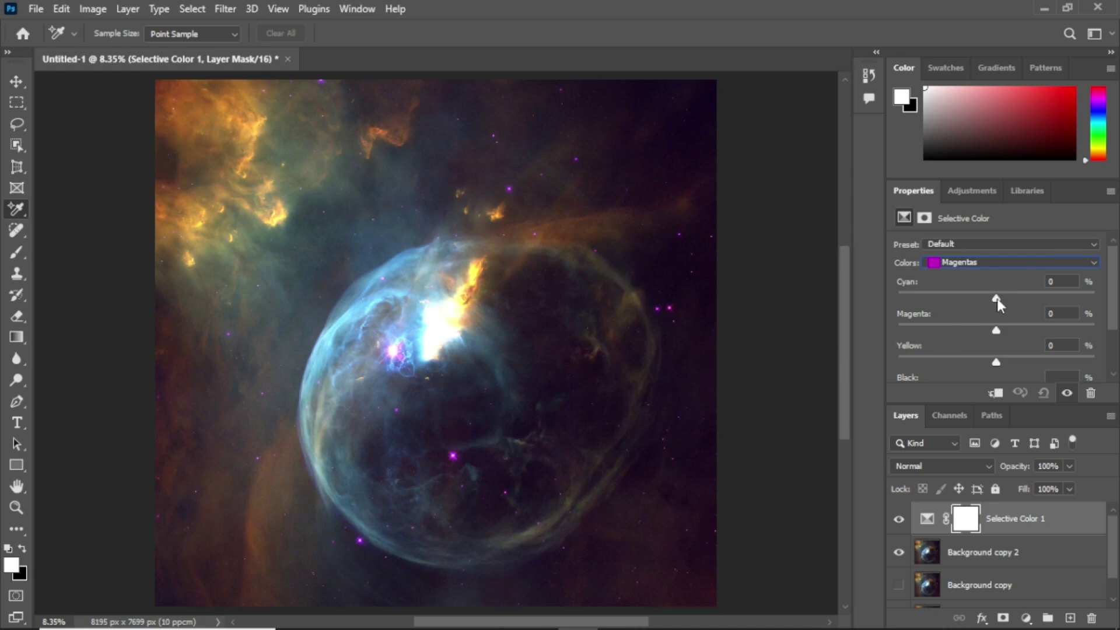
Step: Set the Magentas sliders to Cyan +83, Magenta +8 and Yellow +100
drag(996, 298, 898, 331)
drag(896, 331, 1045, 331)
drag(1045, 299, 1079, 304)
drag(991, 330, 1005, 370)
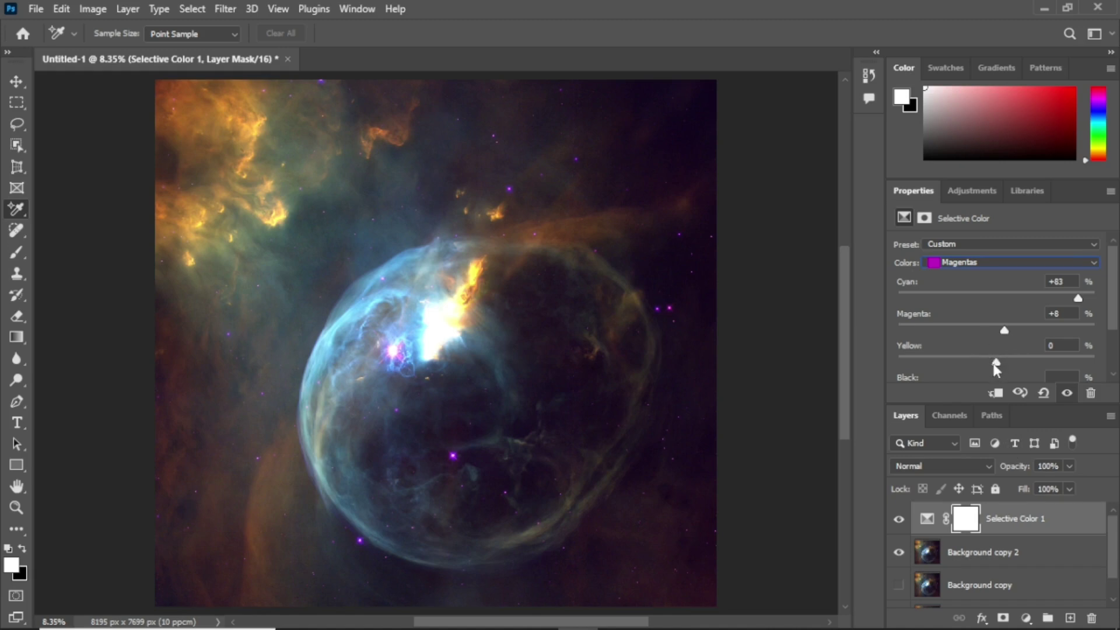
drag(994, 362, 1105, 399)
Step: Delete the Selective Color 1 and Background copy 2 layers and show Background copy again
right_click(1011, 522)
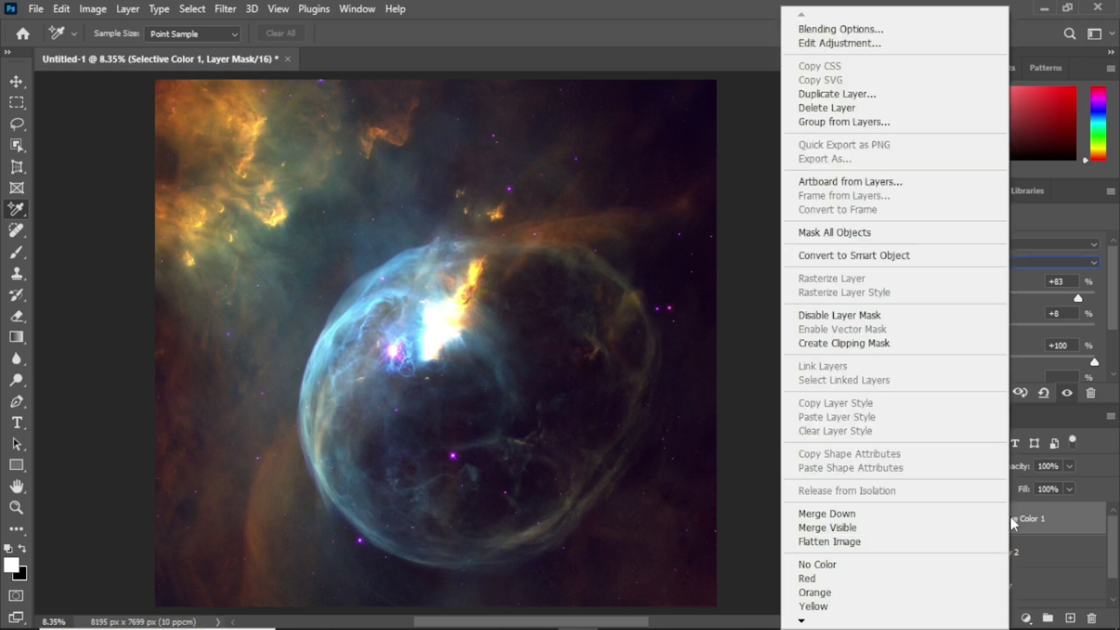
click(829, 107)
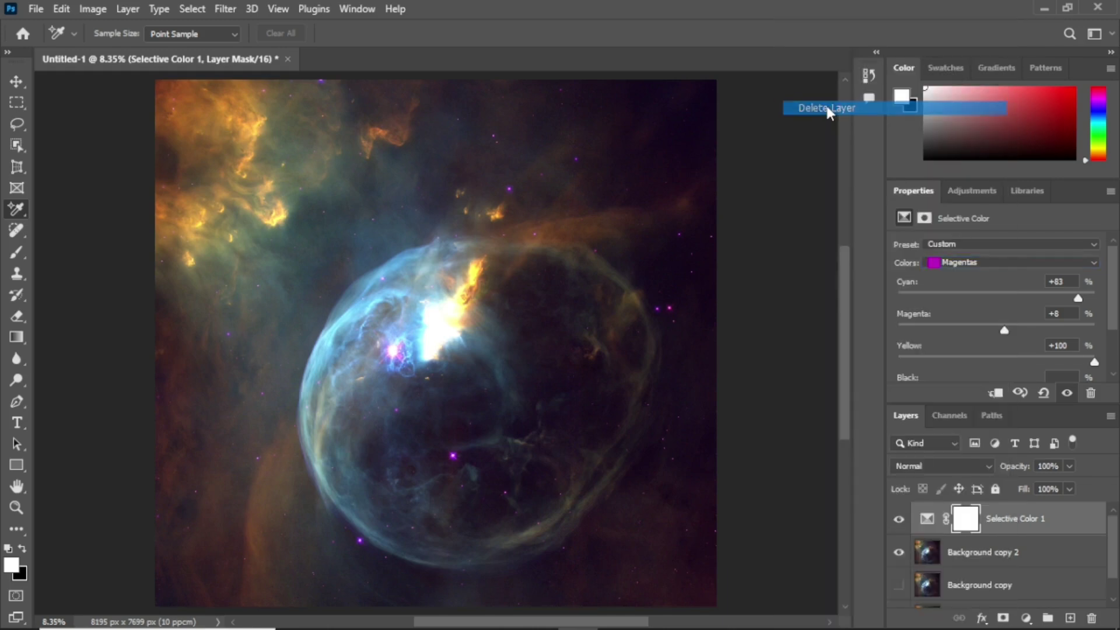
click(493, 248)
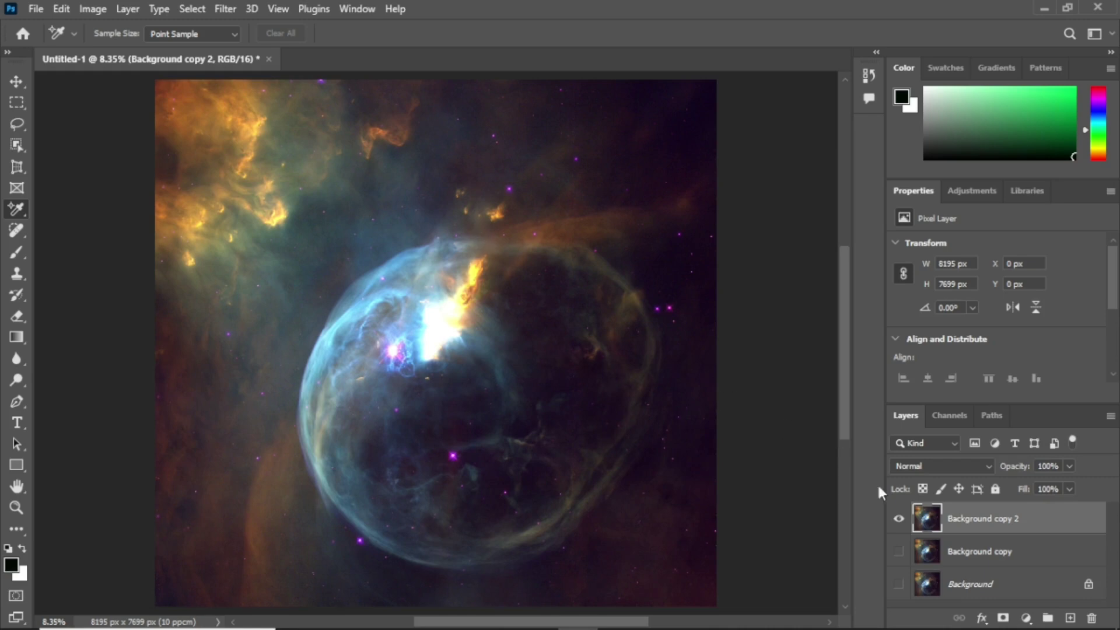
right_click(956, 521)
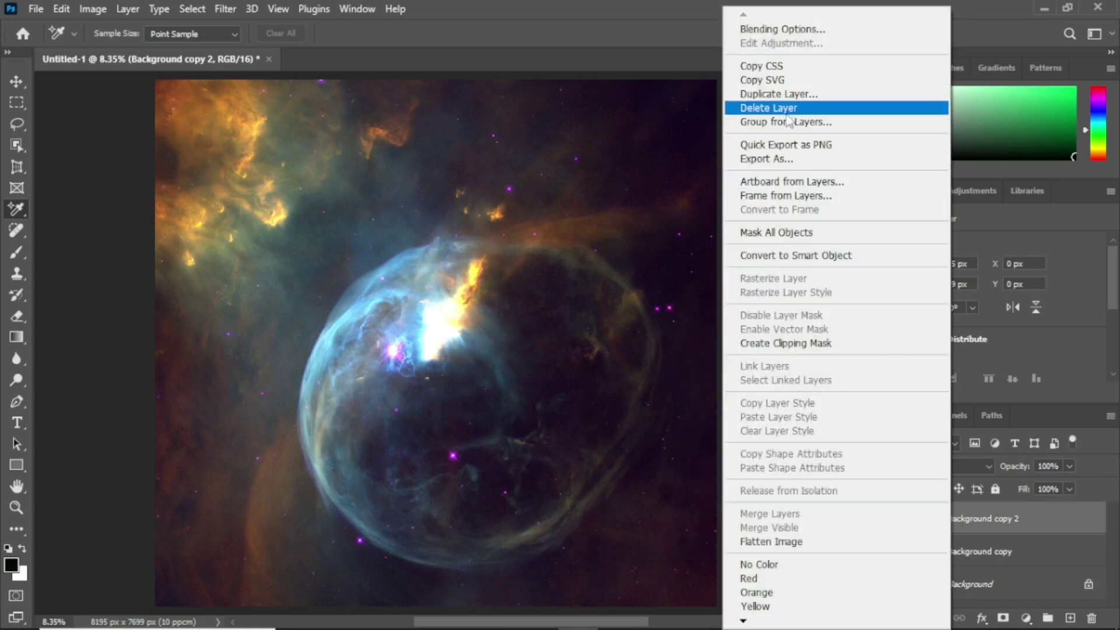
click(769, 107)
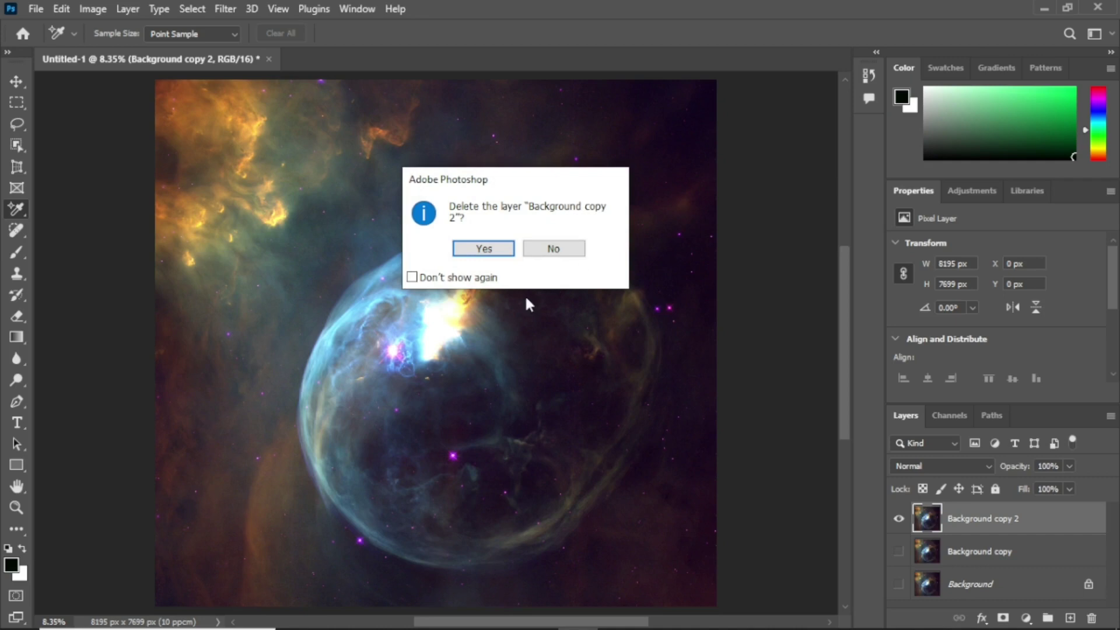
click(499, 247)
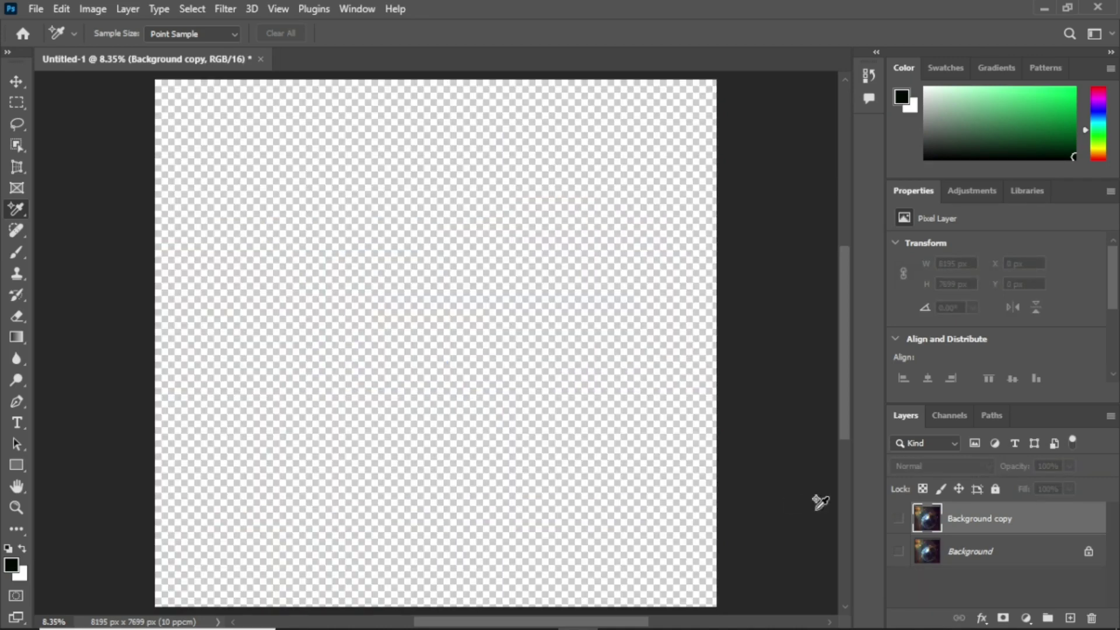
click(898, 519)
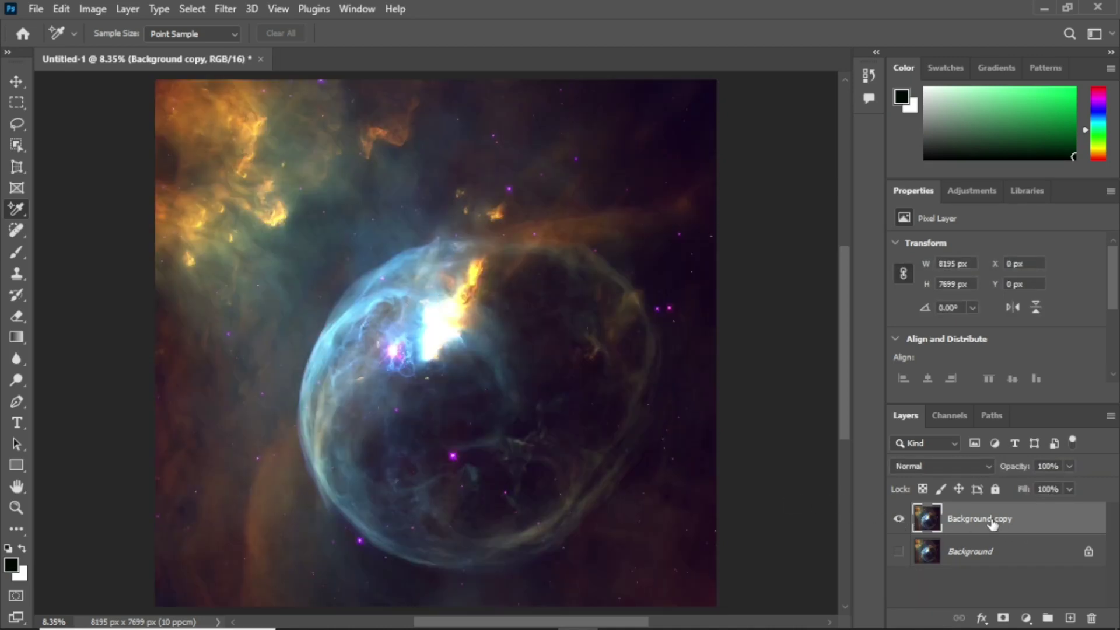
Step: Flatten the image into one Background layer, discarding hidden layers
right_click(993, 560)
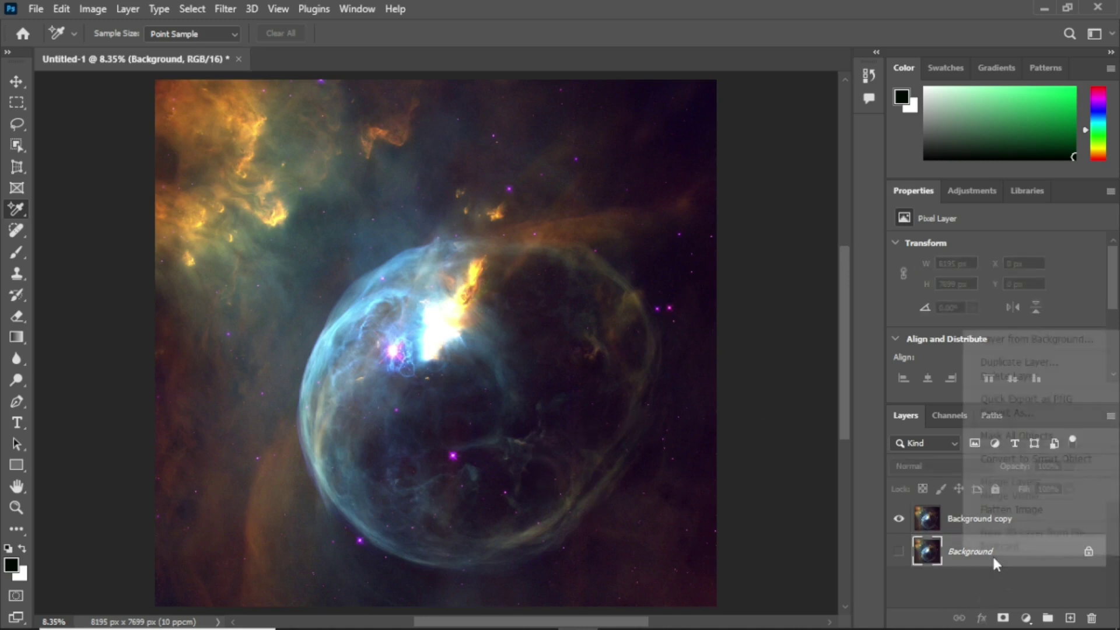
click(1011, 509)
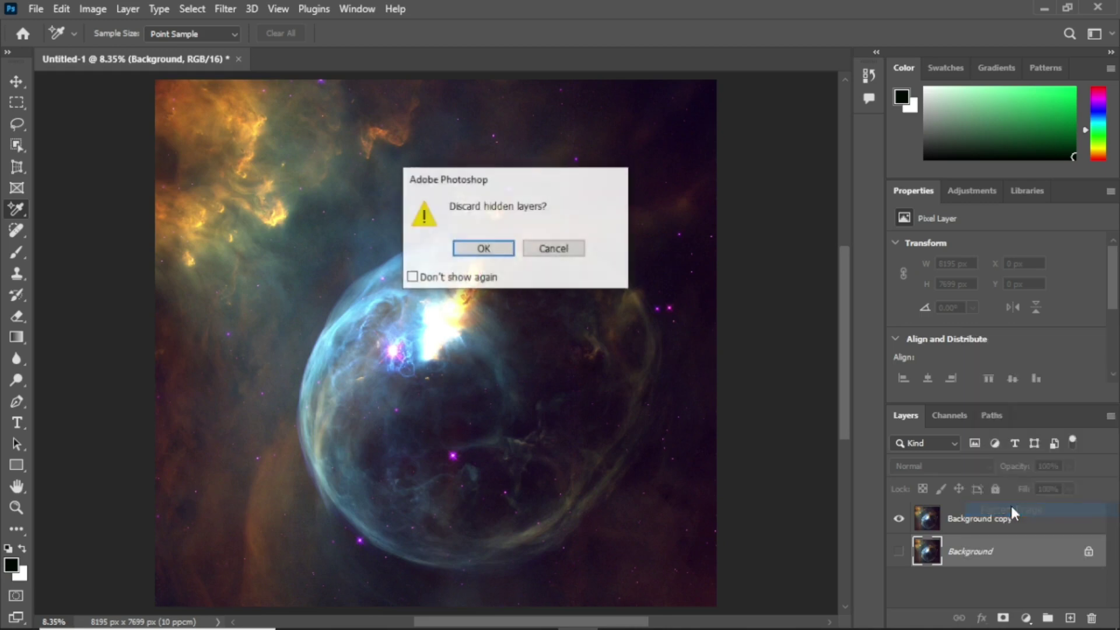
click(489, 249)
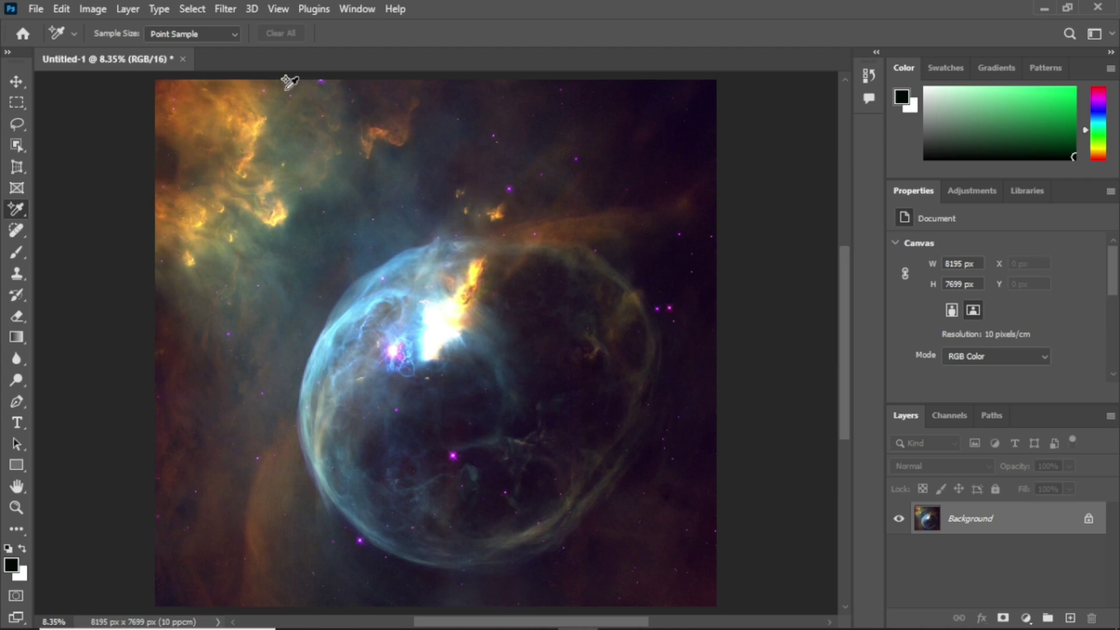
Step: Save the image as 'Bubble' in PNG format in the Bubble Nebula folder
click(36, 9)
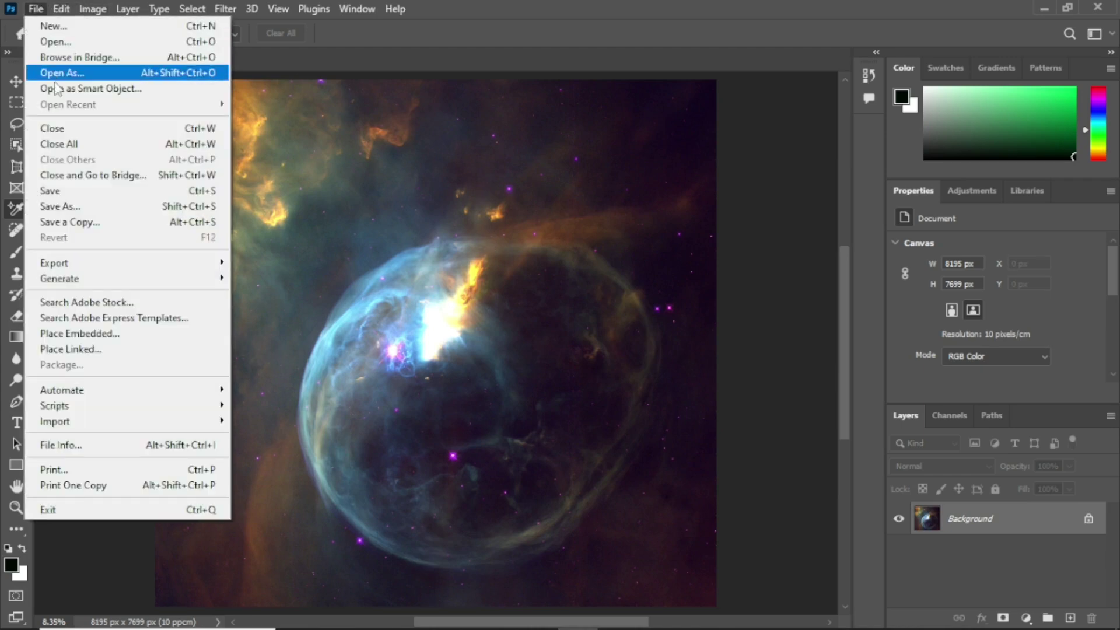
click(67, 191)
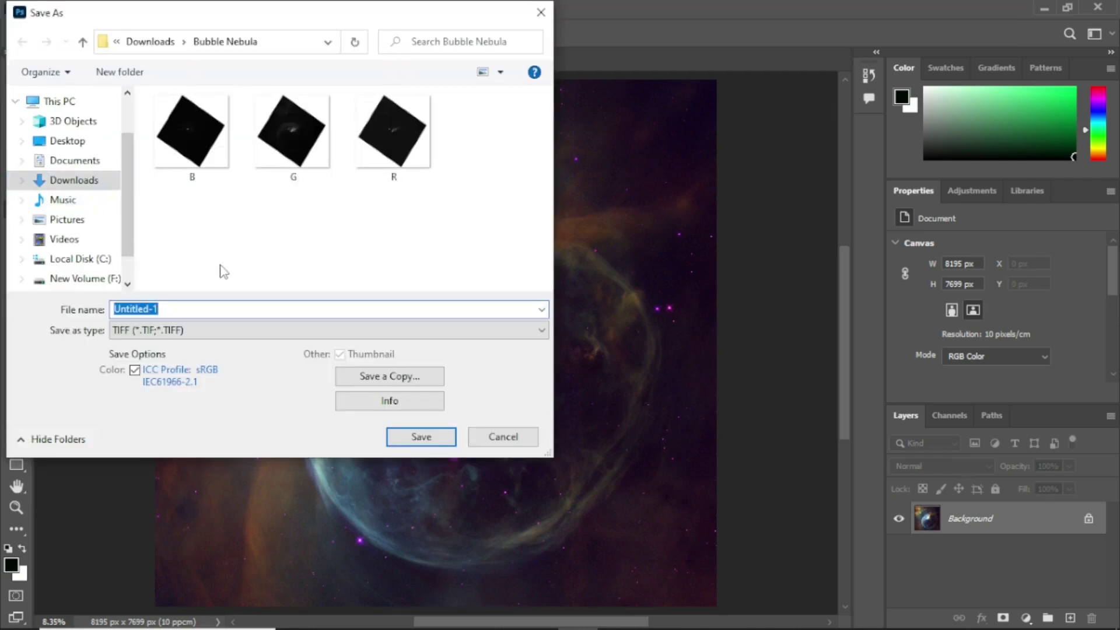
text(B)
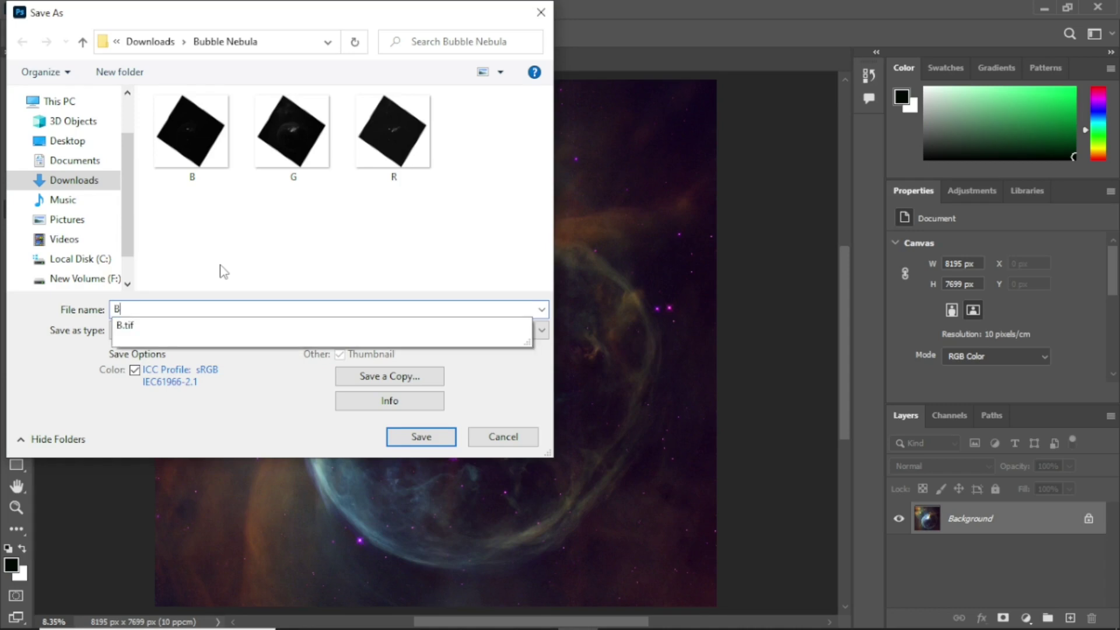
text(ubble)
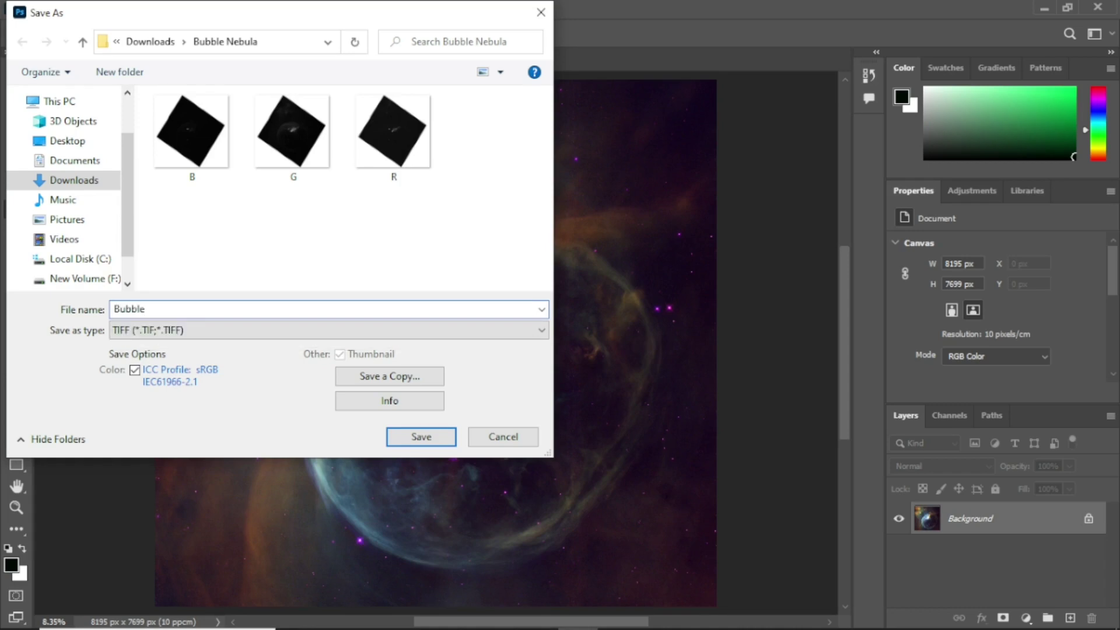
click(541, 331)
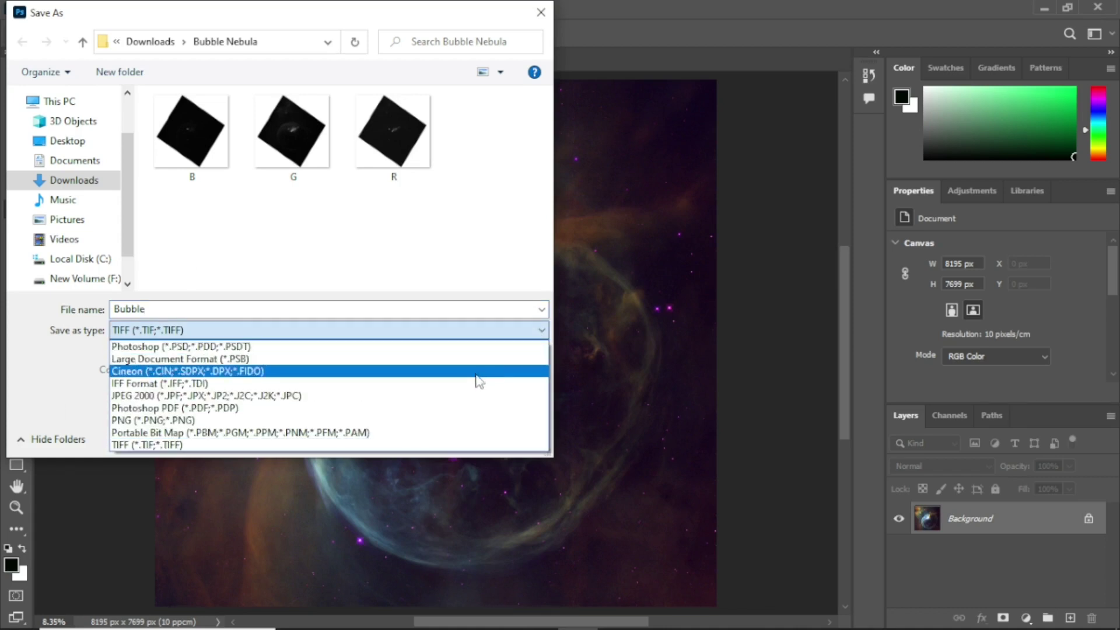
click(415, 420)
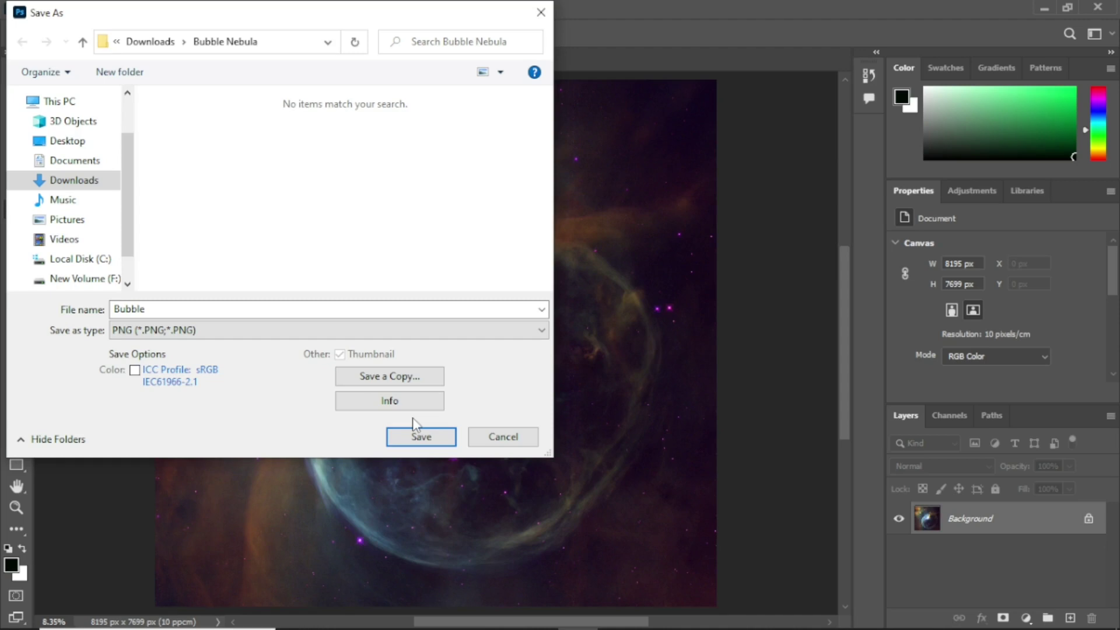
click(436, 443)
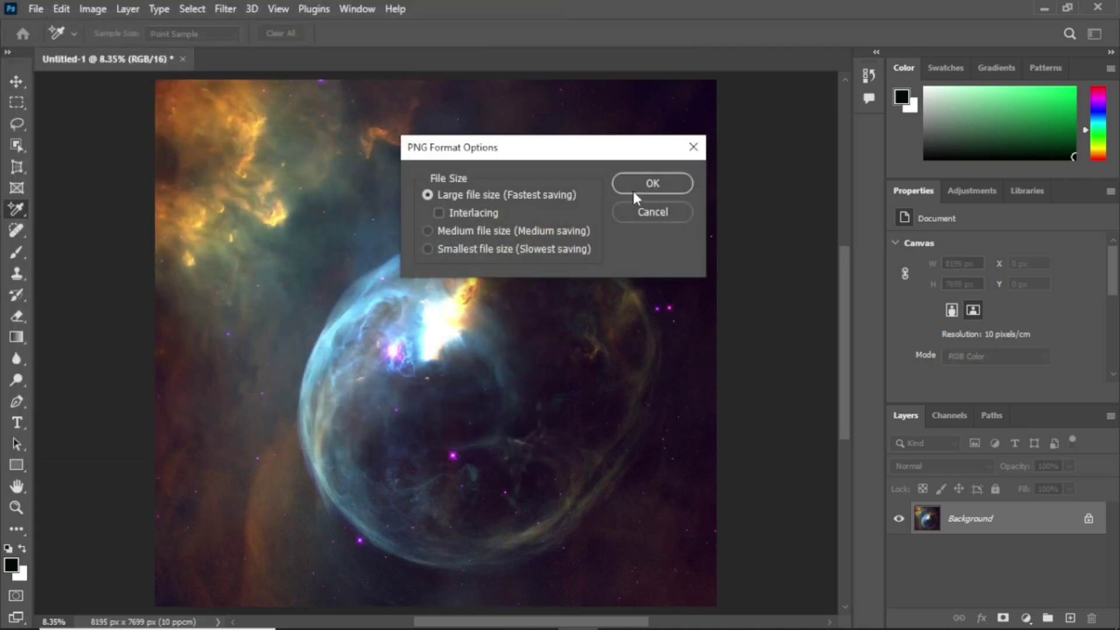
Step: Accept the PNG Format Options to write Bubble.png
click(642, 184)
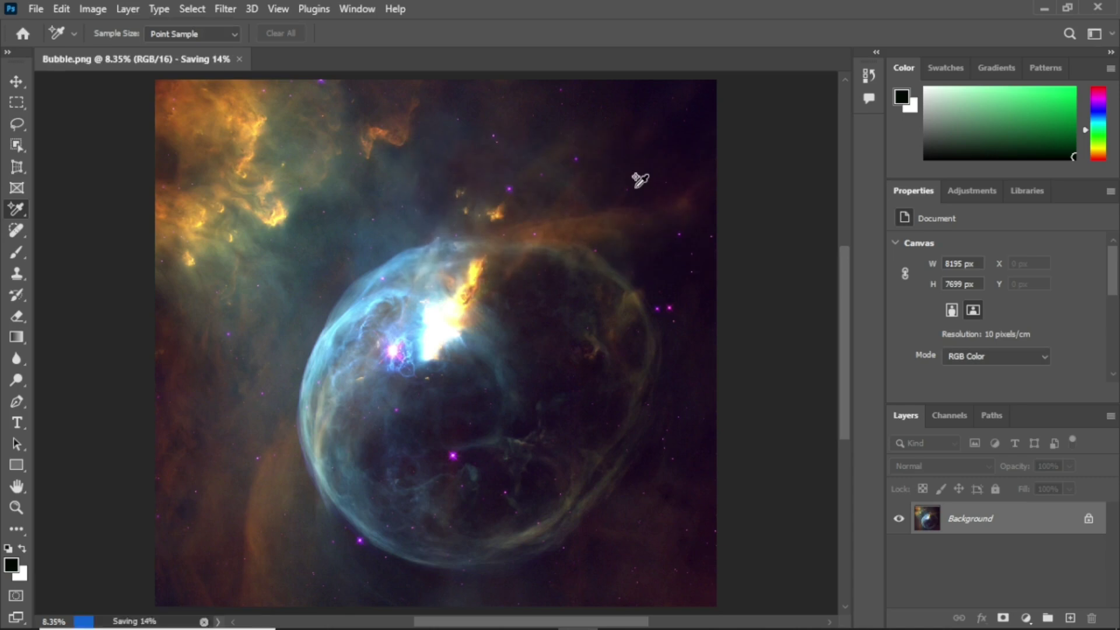